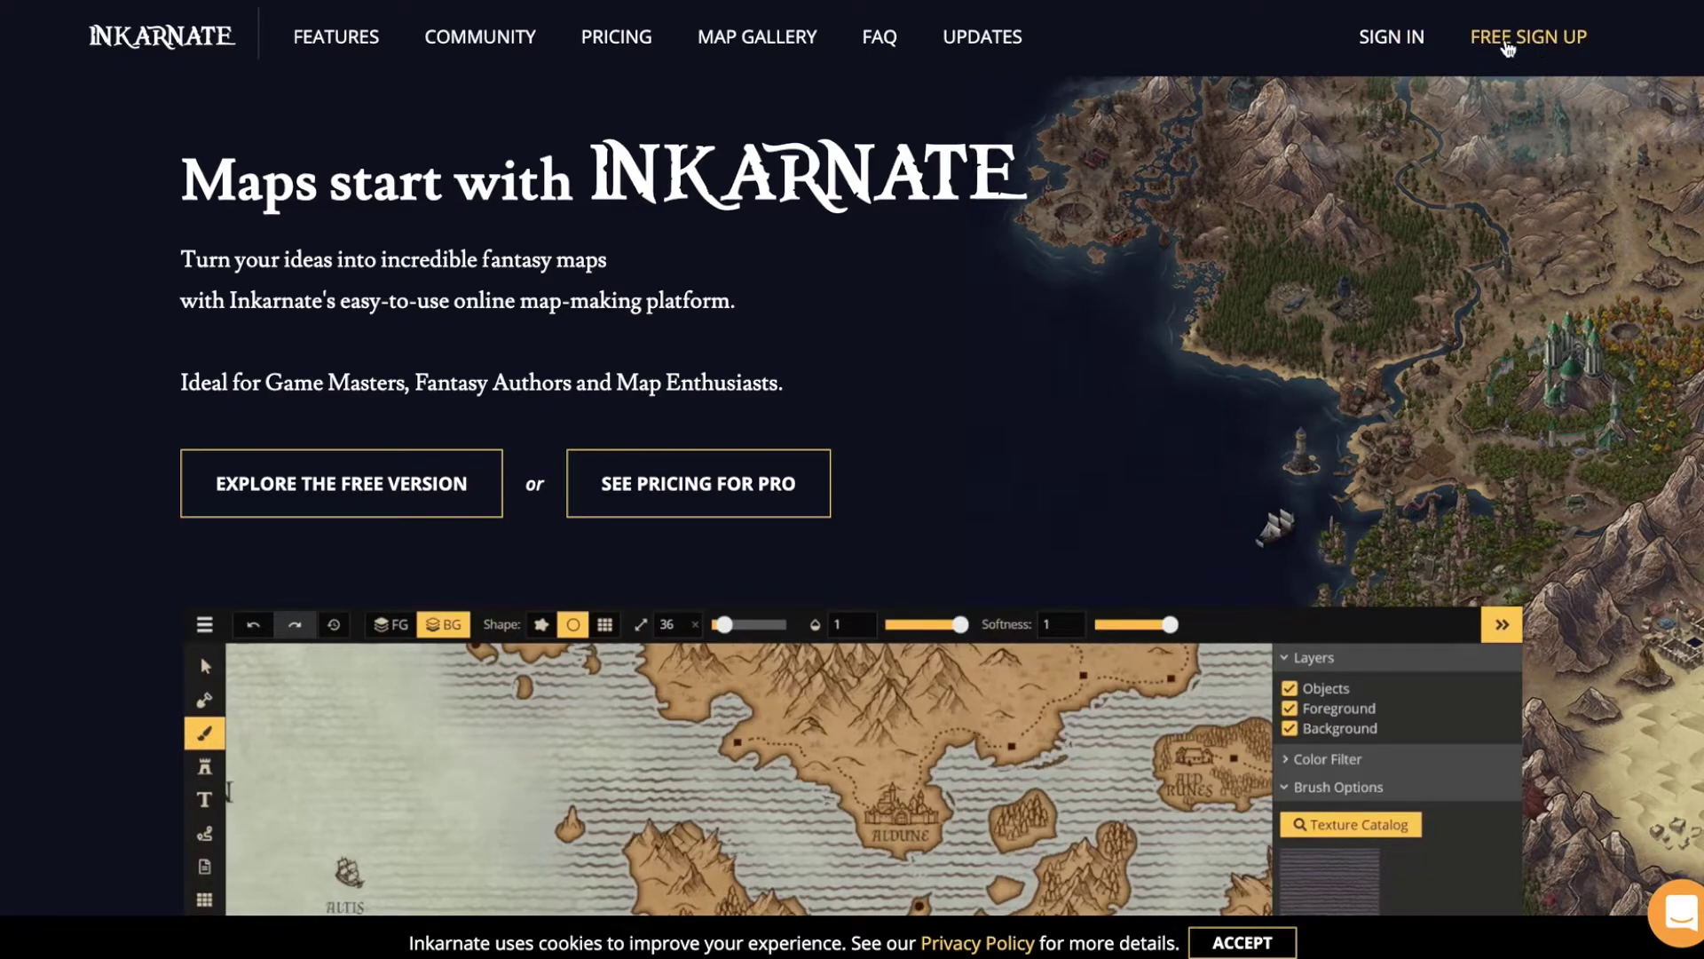
# - Open the free sign-up form, pass the Email and Password fields, and tick 'I am 13 years of age or older'
pyautogui.click(1507, 42)
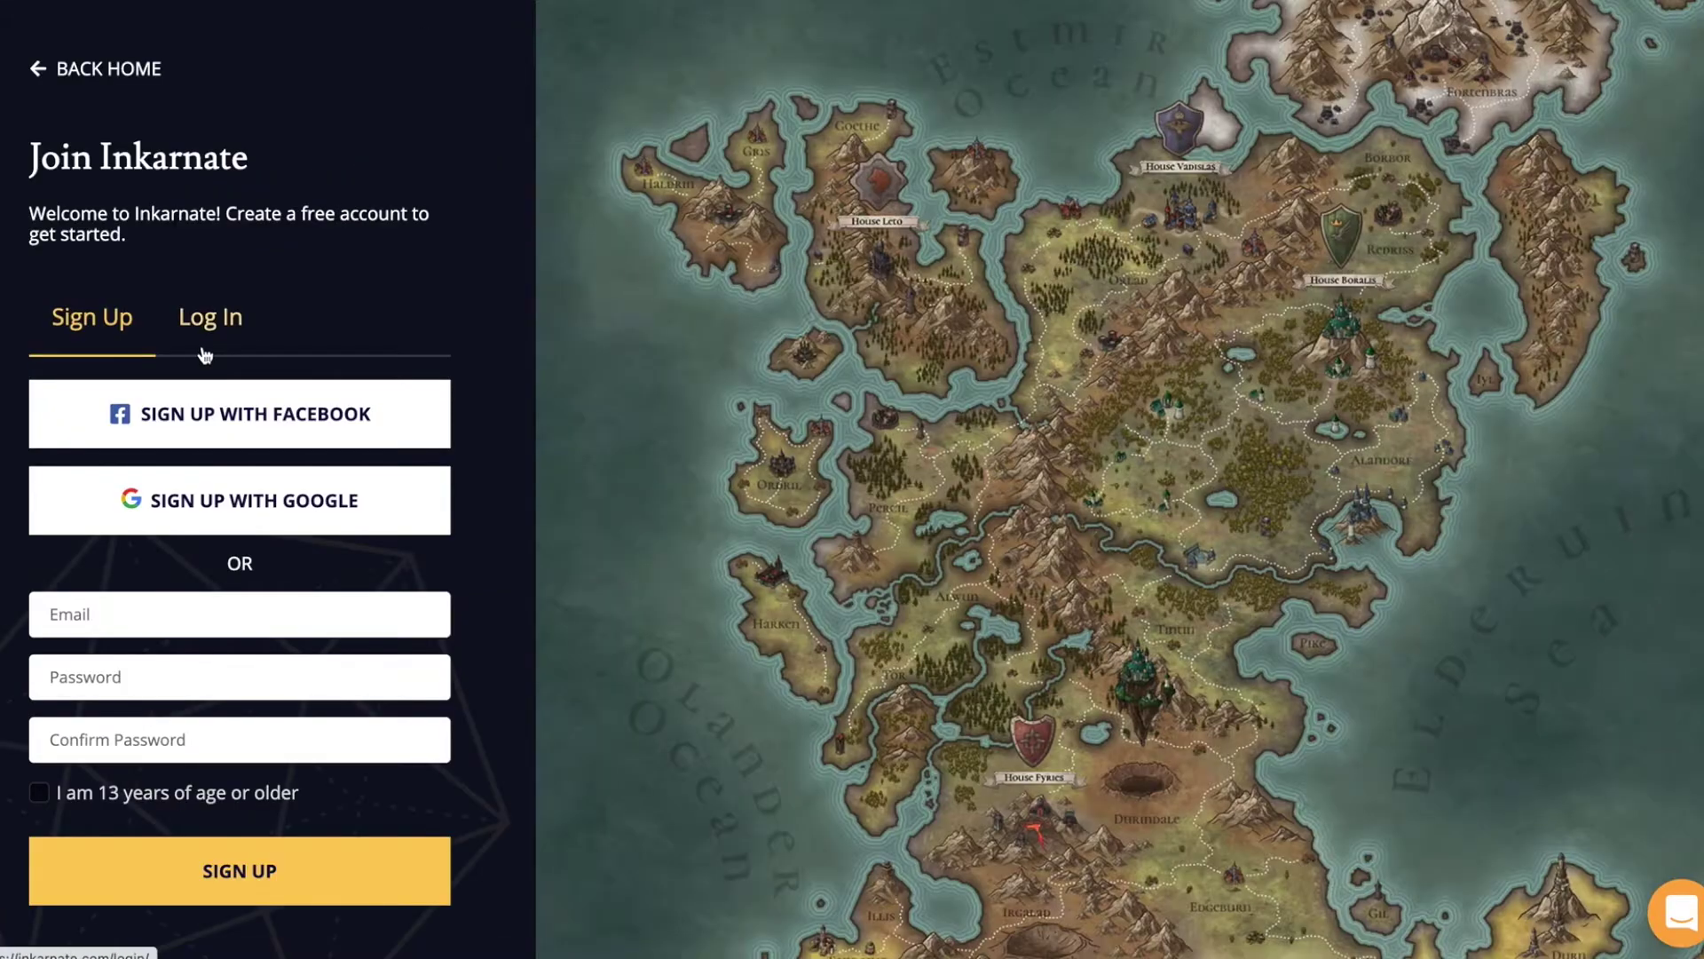
pyautogui.click(90, 609)
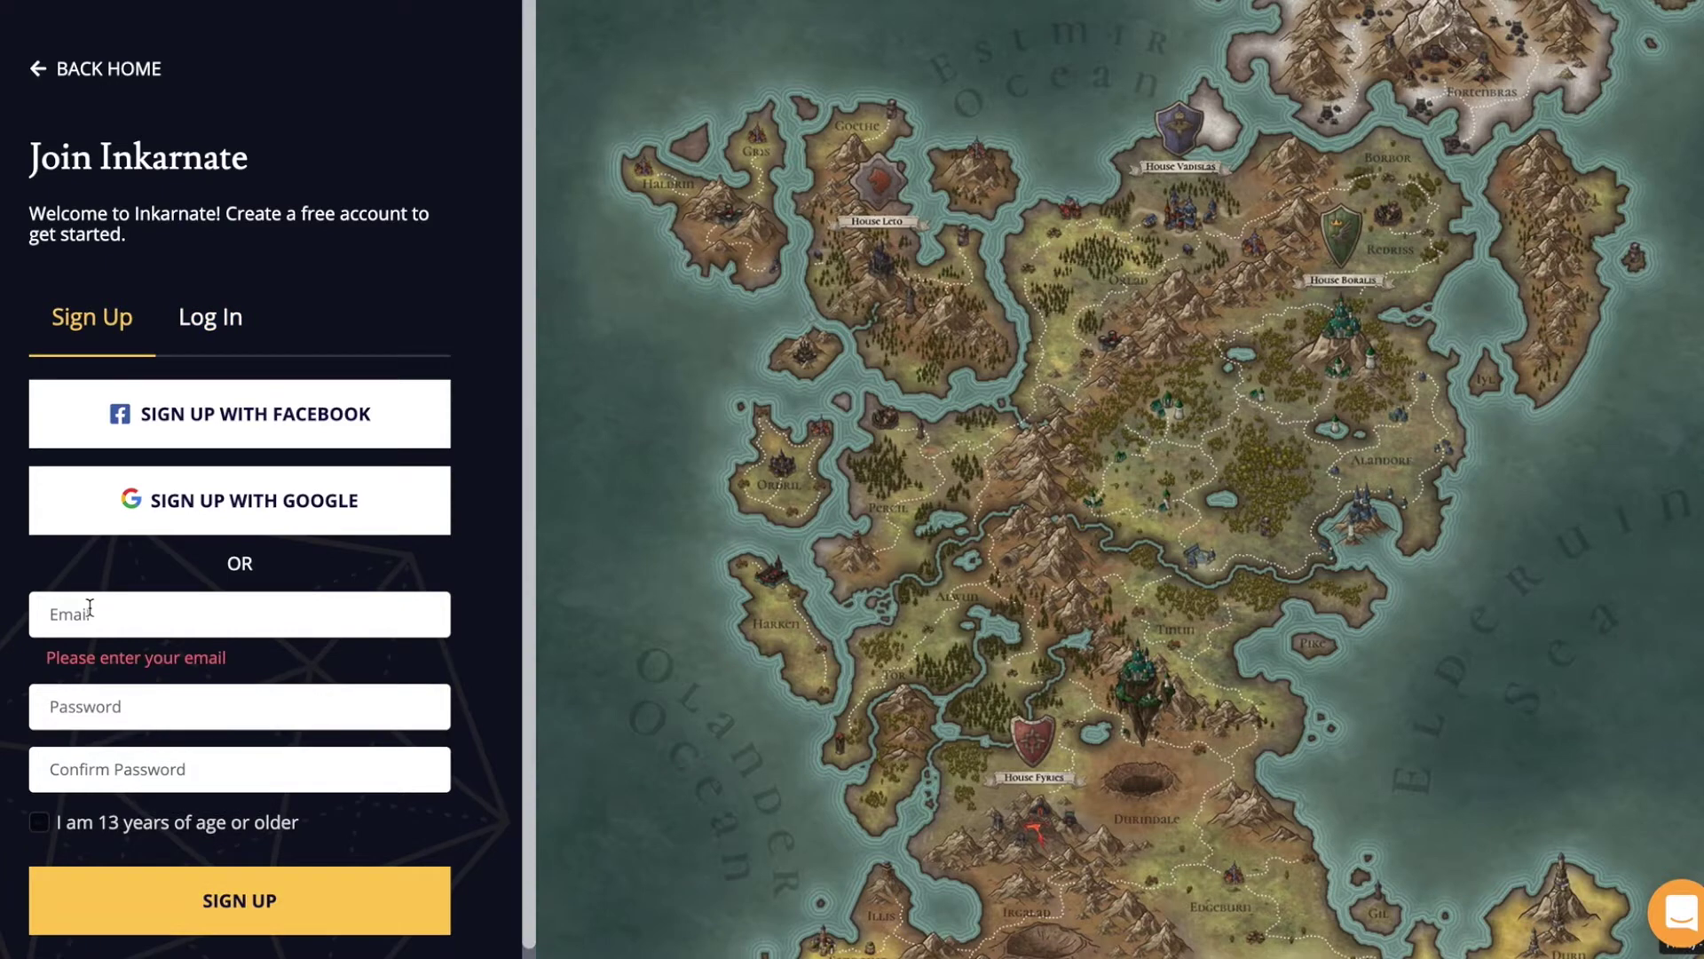
pyautogui.click(84, 708)
pyautogui.click(102, 761)
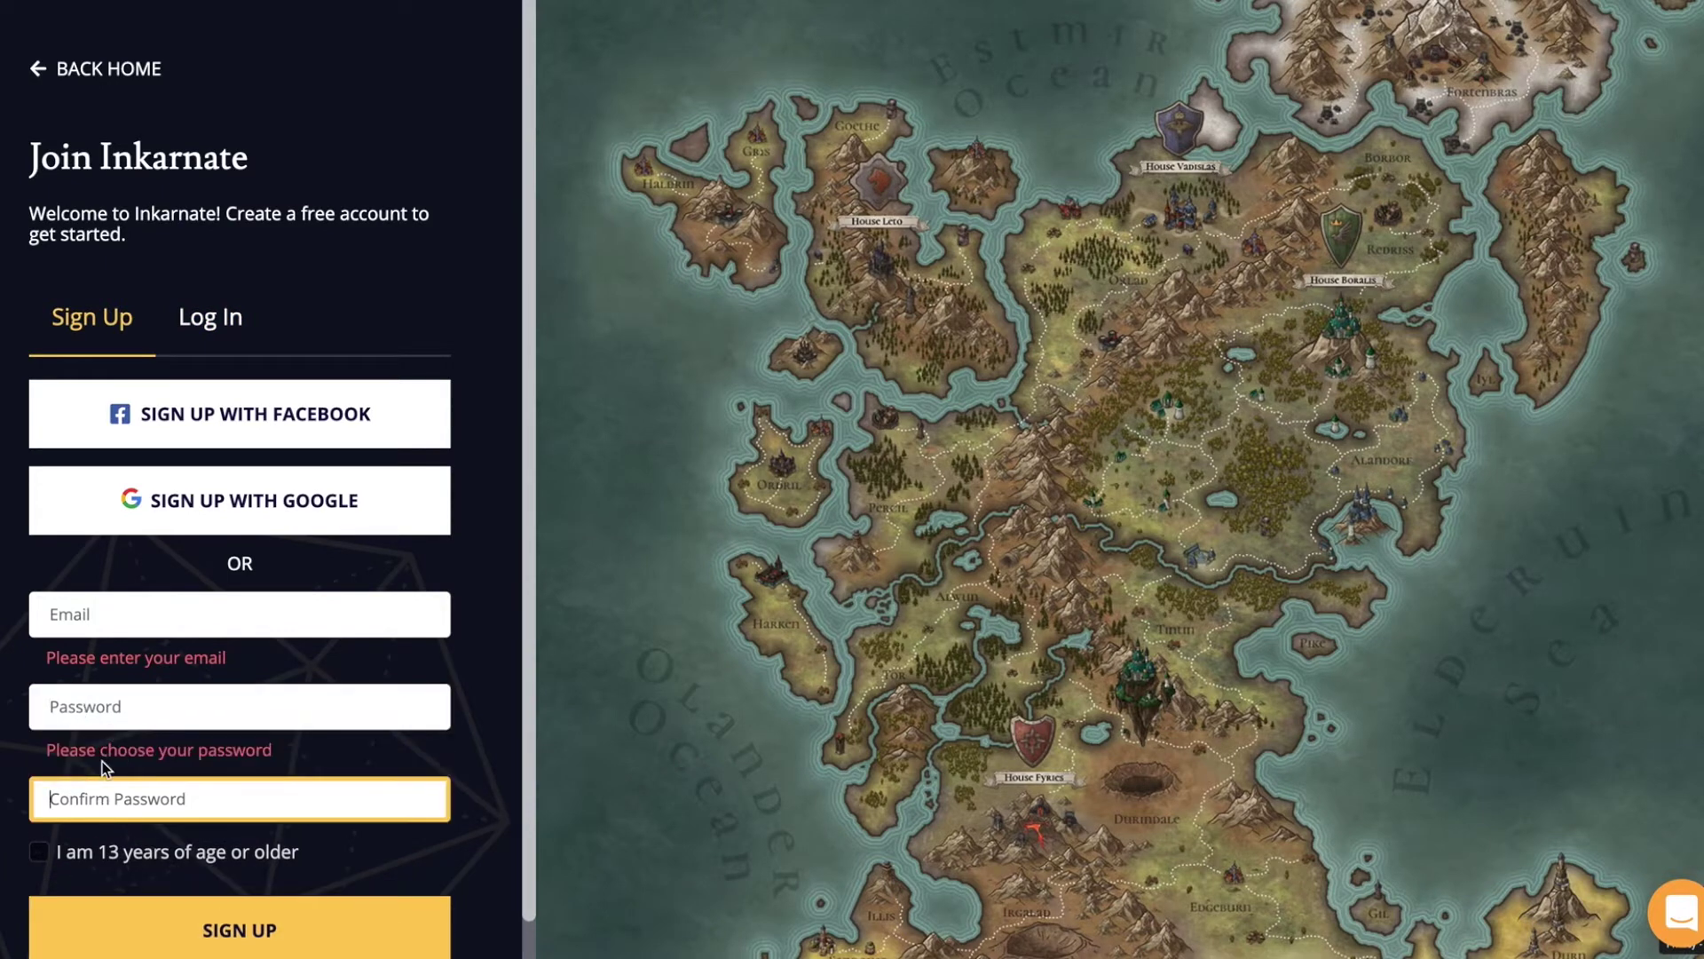
pyautogui.click(38, 853)
pyautogui.click(40, 883)
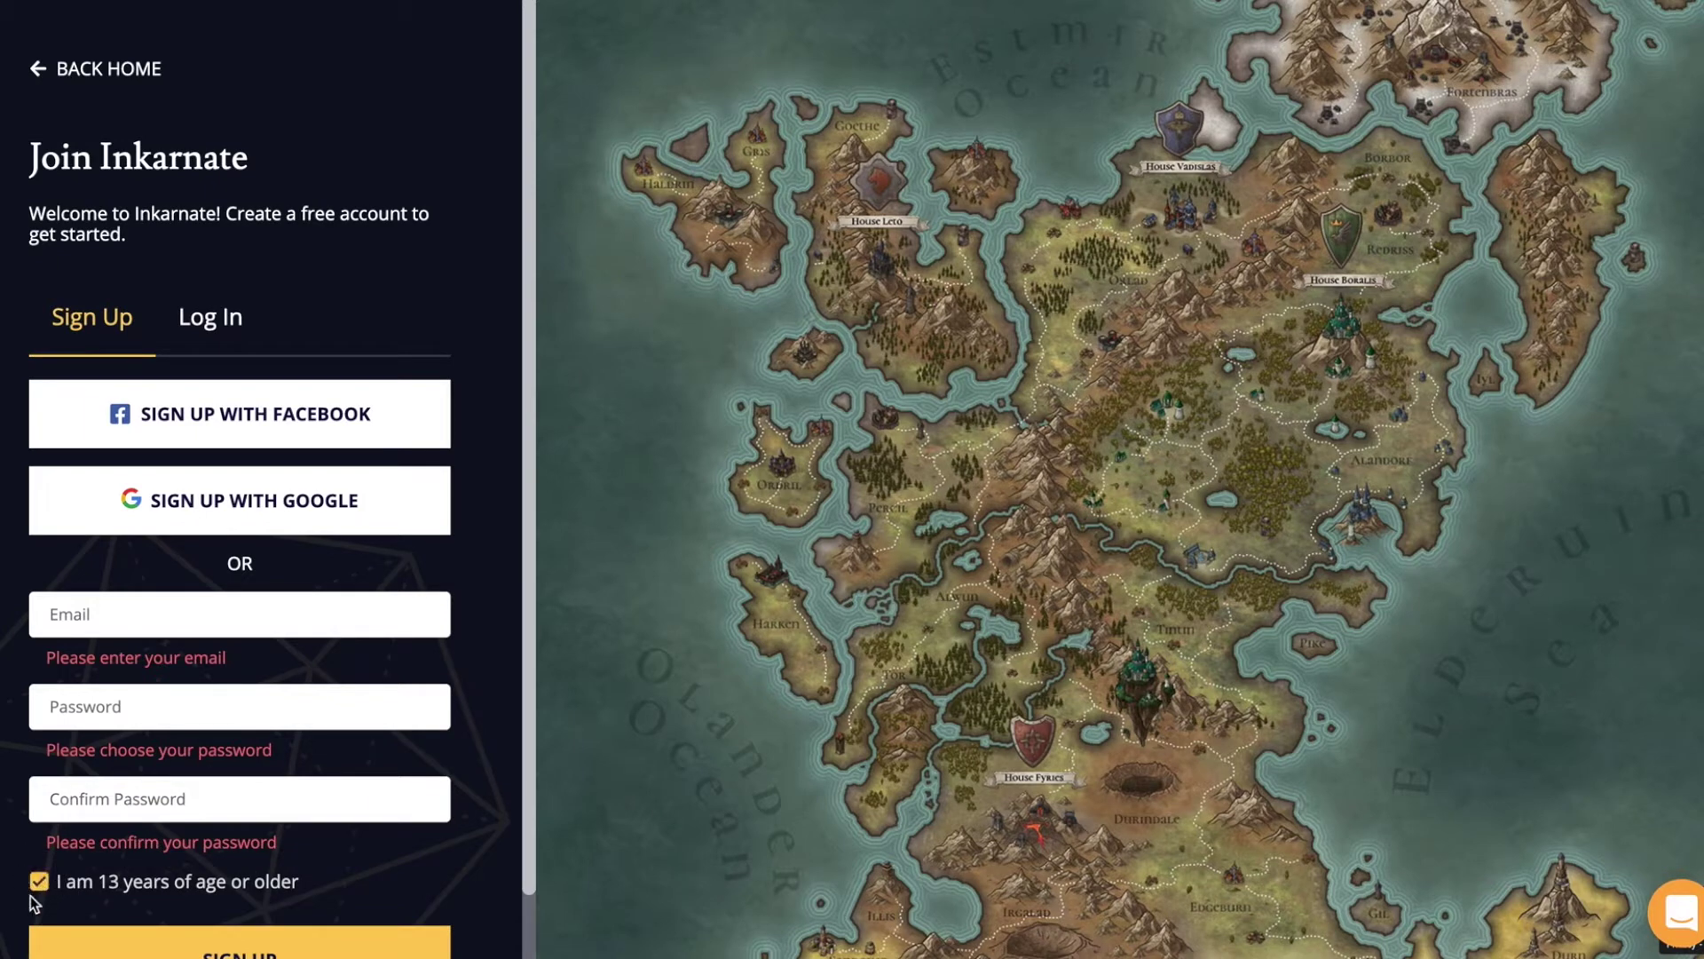
# - Review the sign-up page, then switch to the log-in form
pyautogui.scroll(-1, 31, 886)
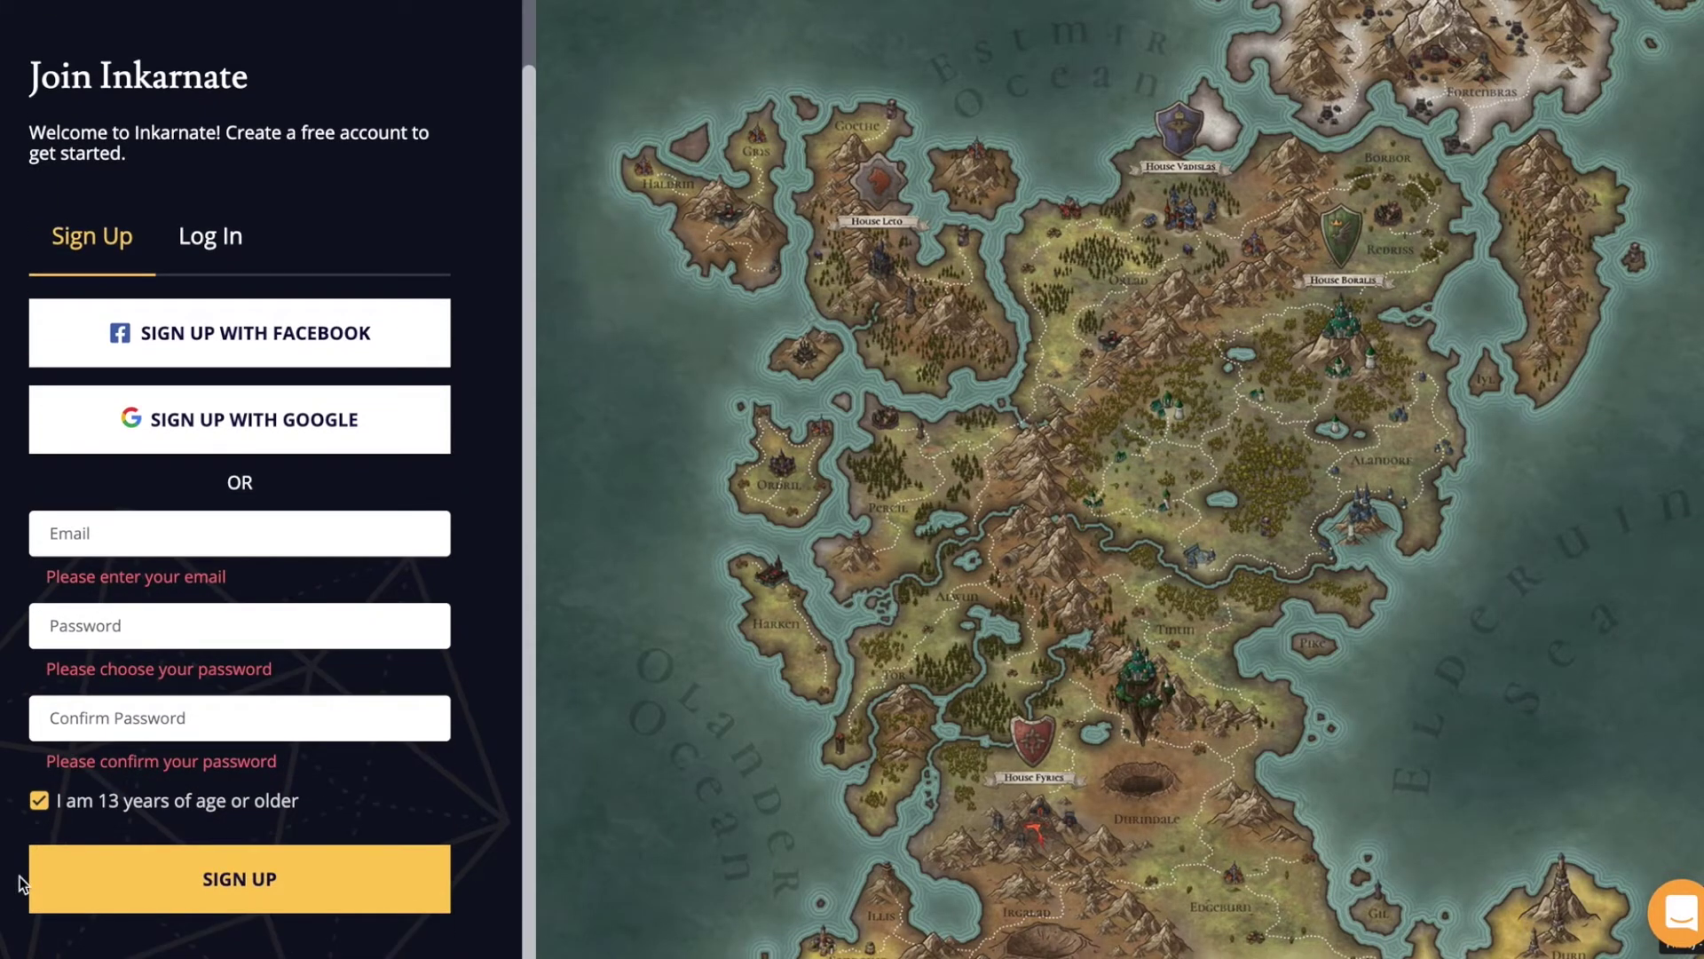
pyautogui.scroll(1, 19, 876)
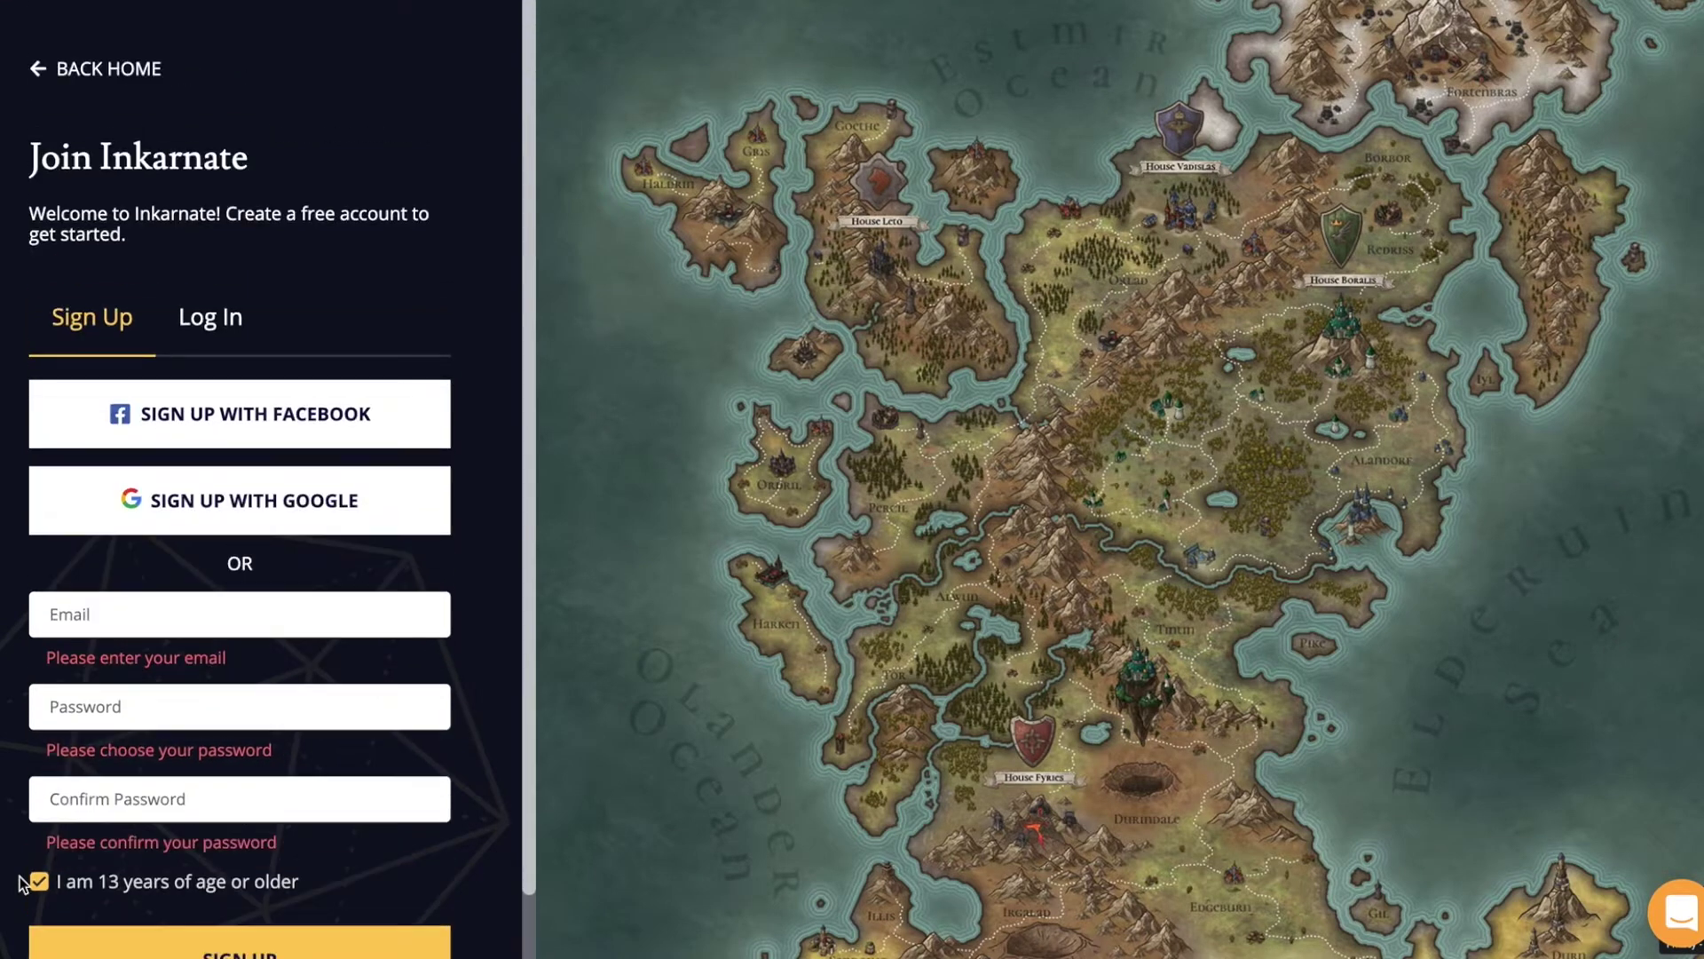
pyautogui.click(229, 332)
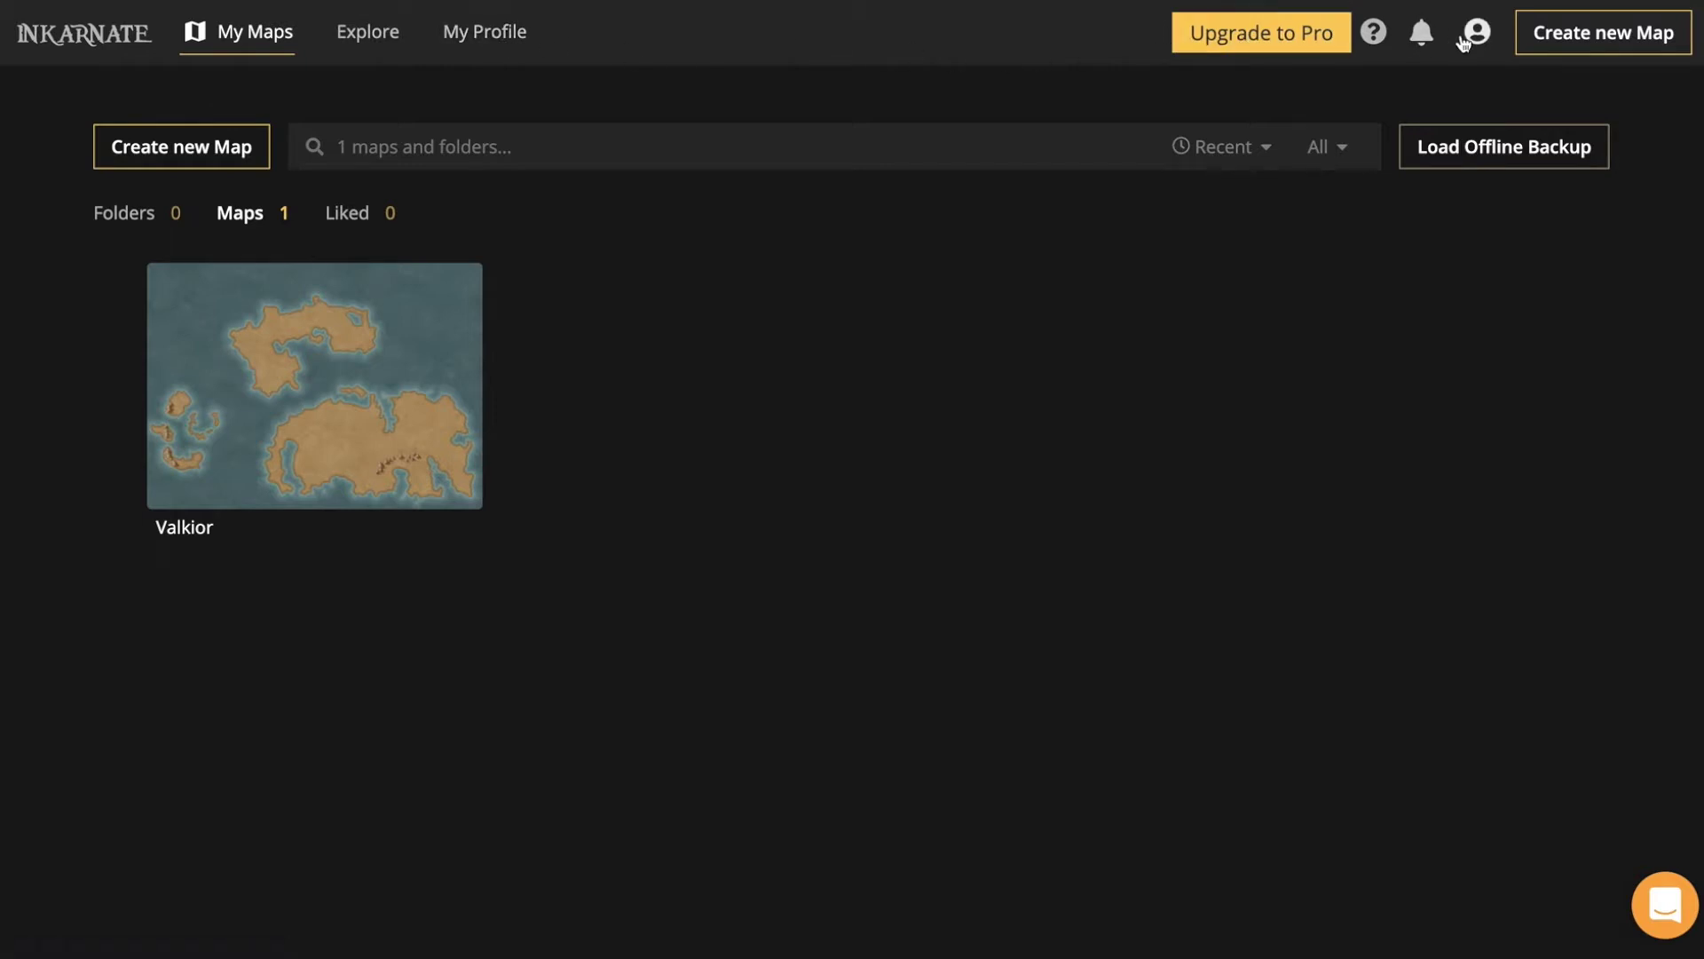
# - Start a new map and preview the Watercolor Battlemaps, Fantasy Battlemaps 2.0 and Fantasy Regional HD free styles
pyautogui.click(184, 151)
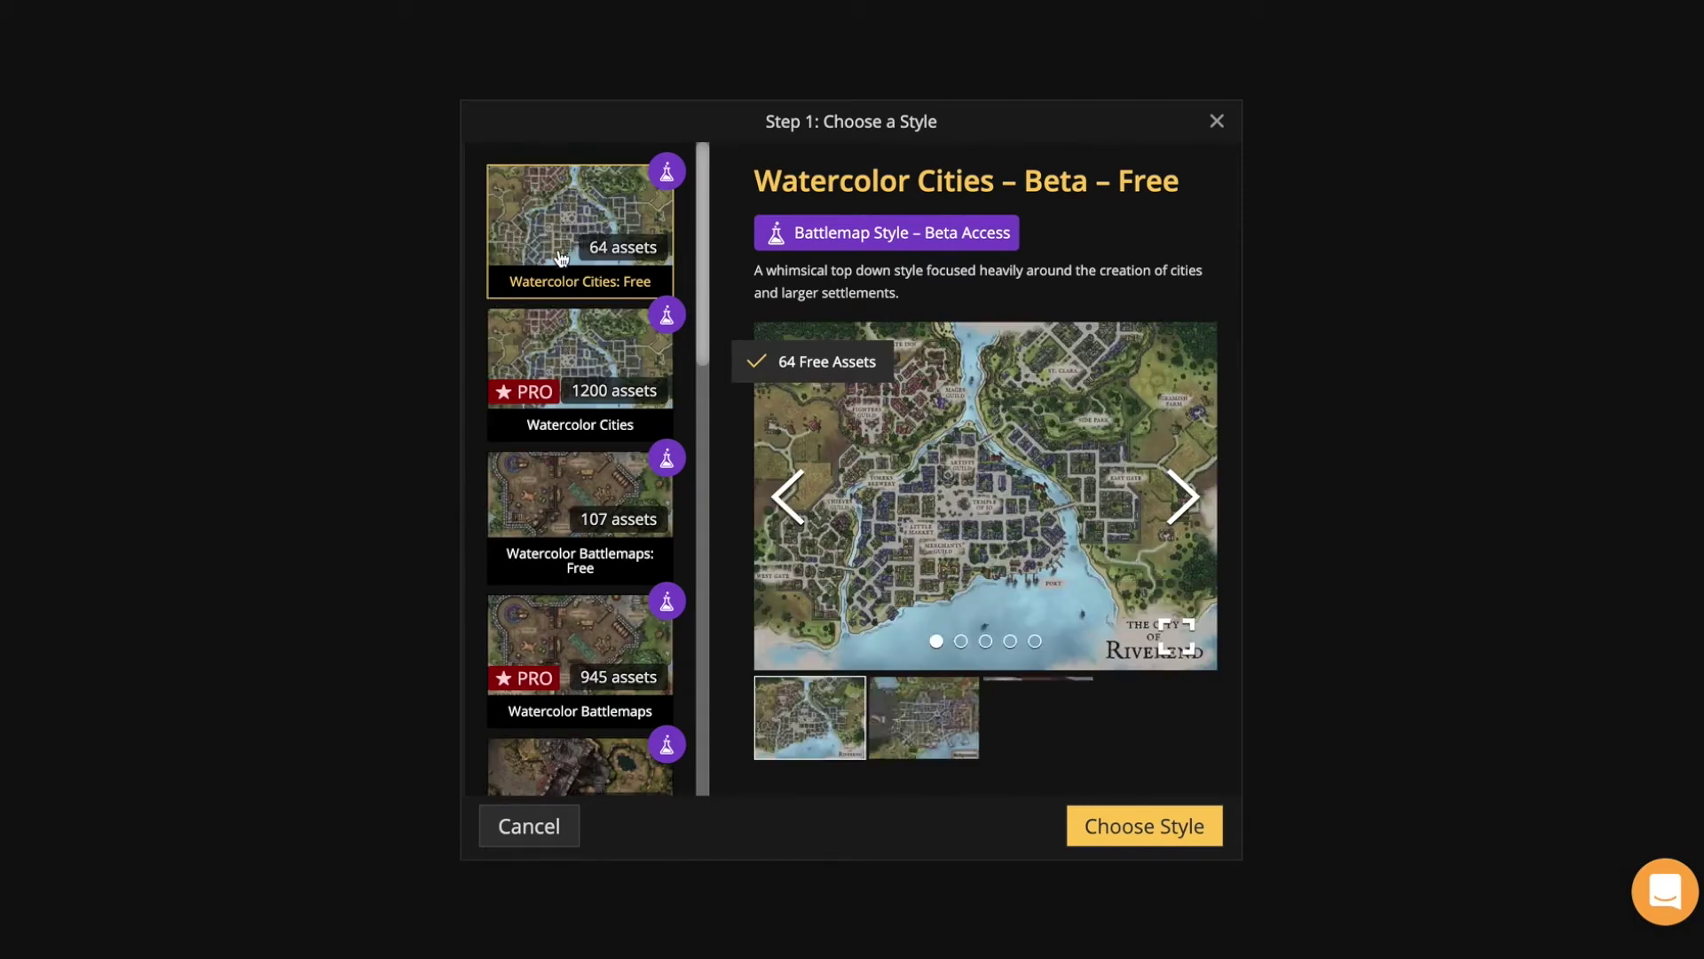
pyautogui.scroll(-1, 572, 444)
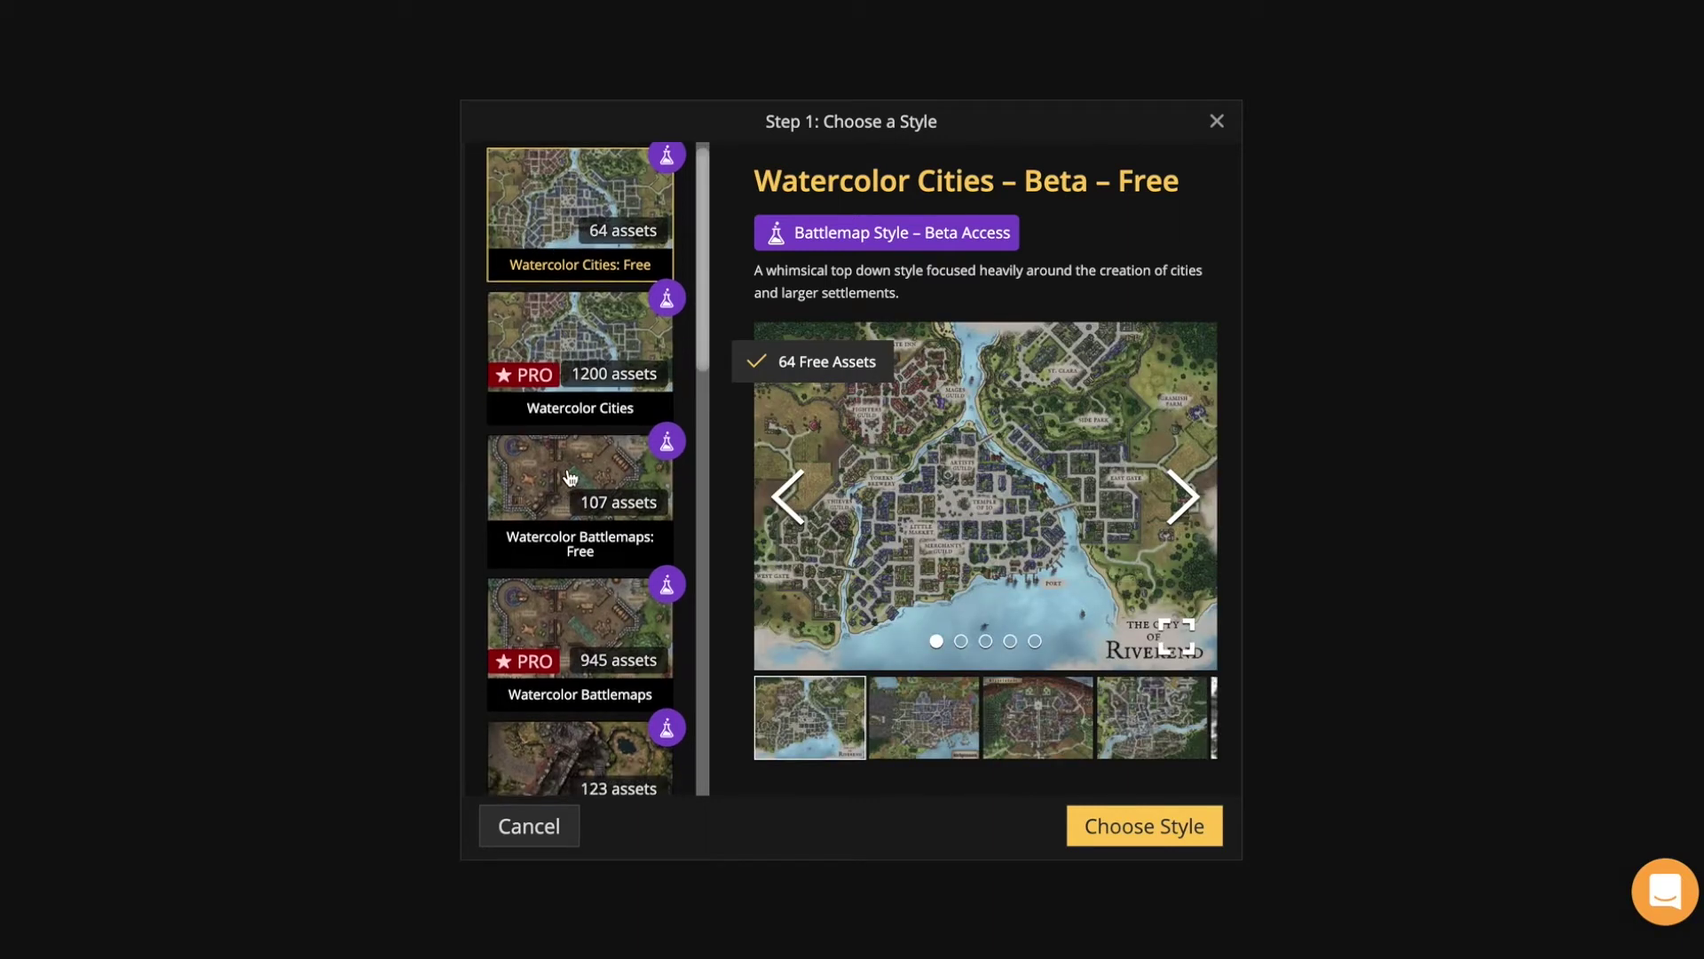
pyautogui.click(569, 472)
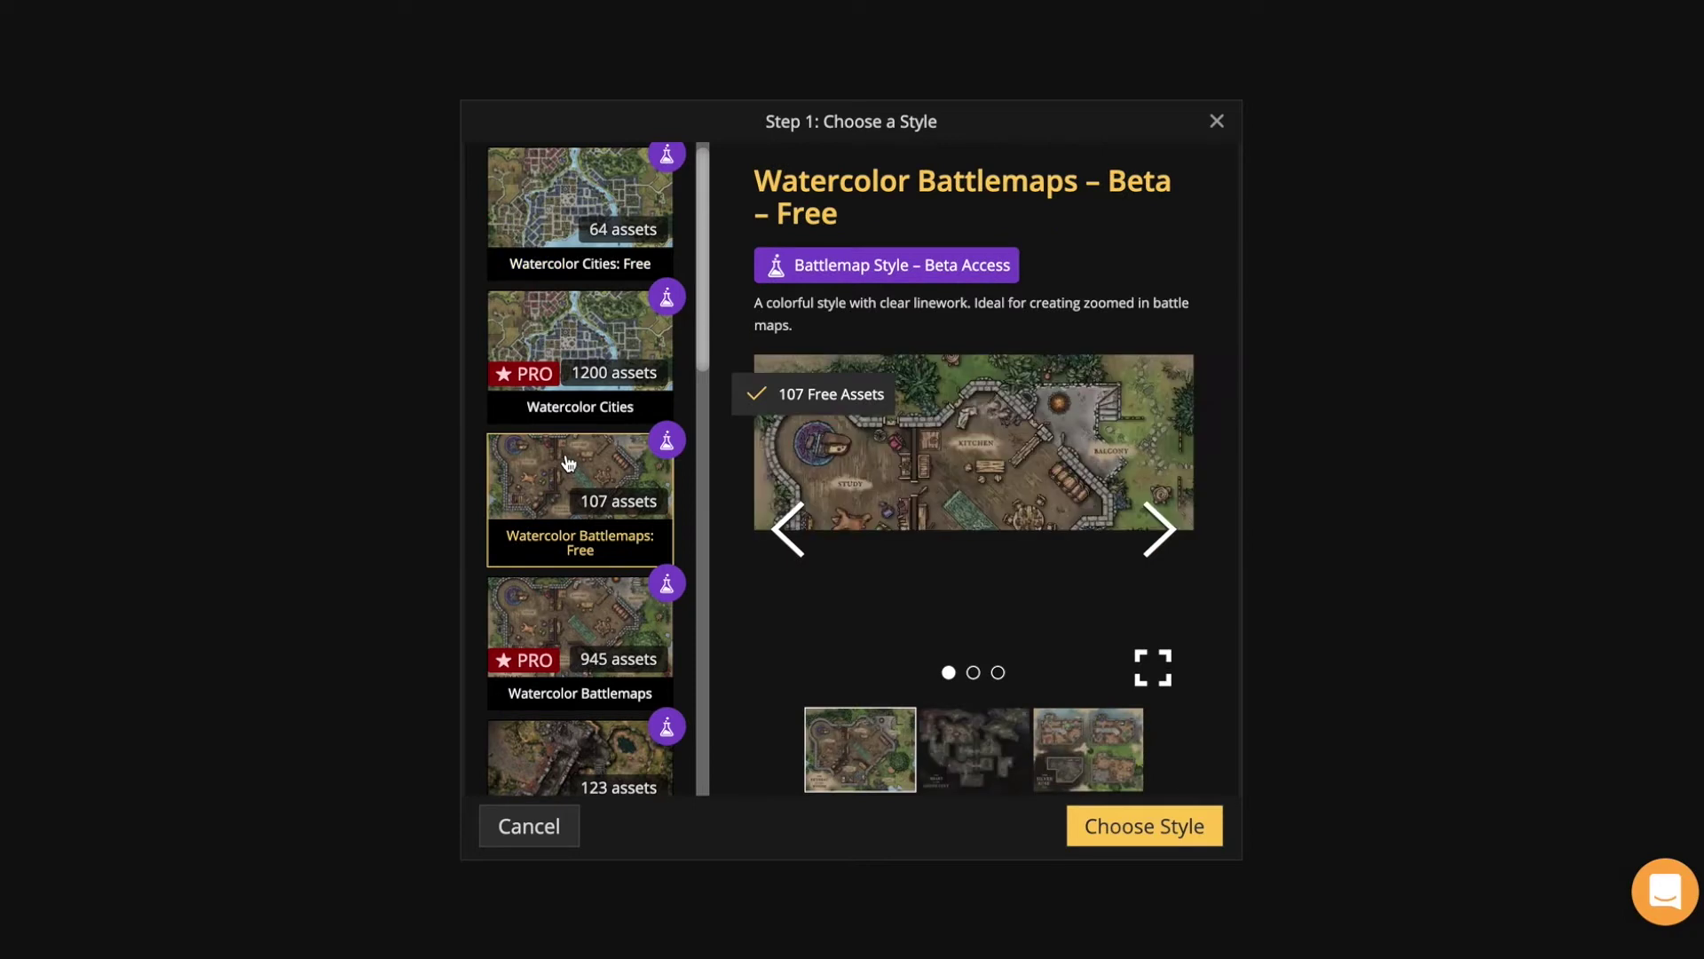
pyautogui.scroll(-5, 569, 459)
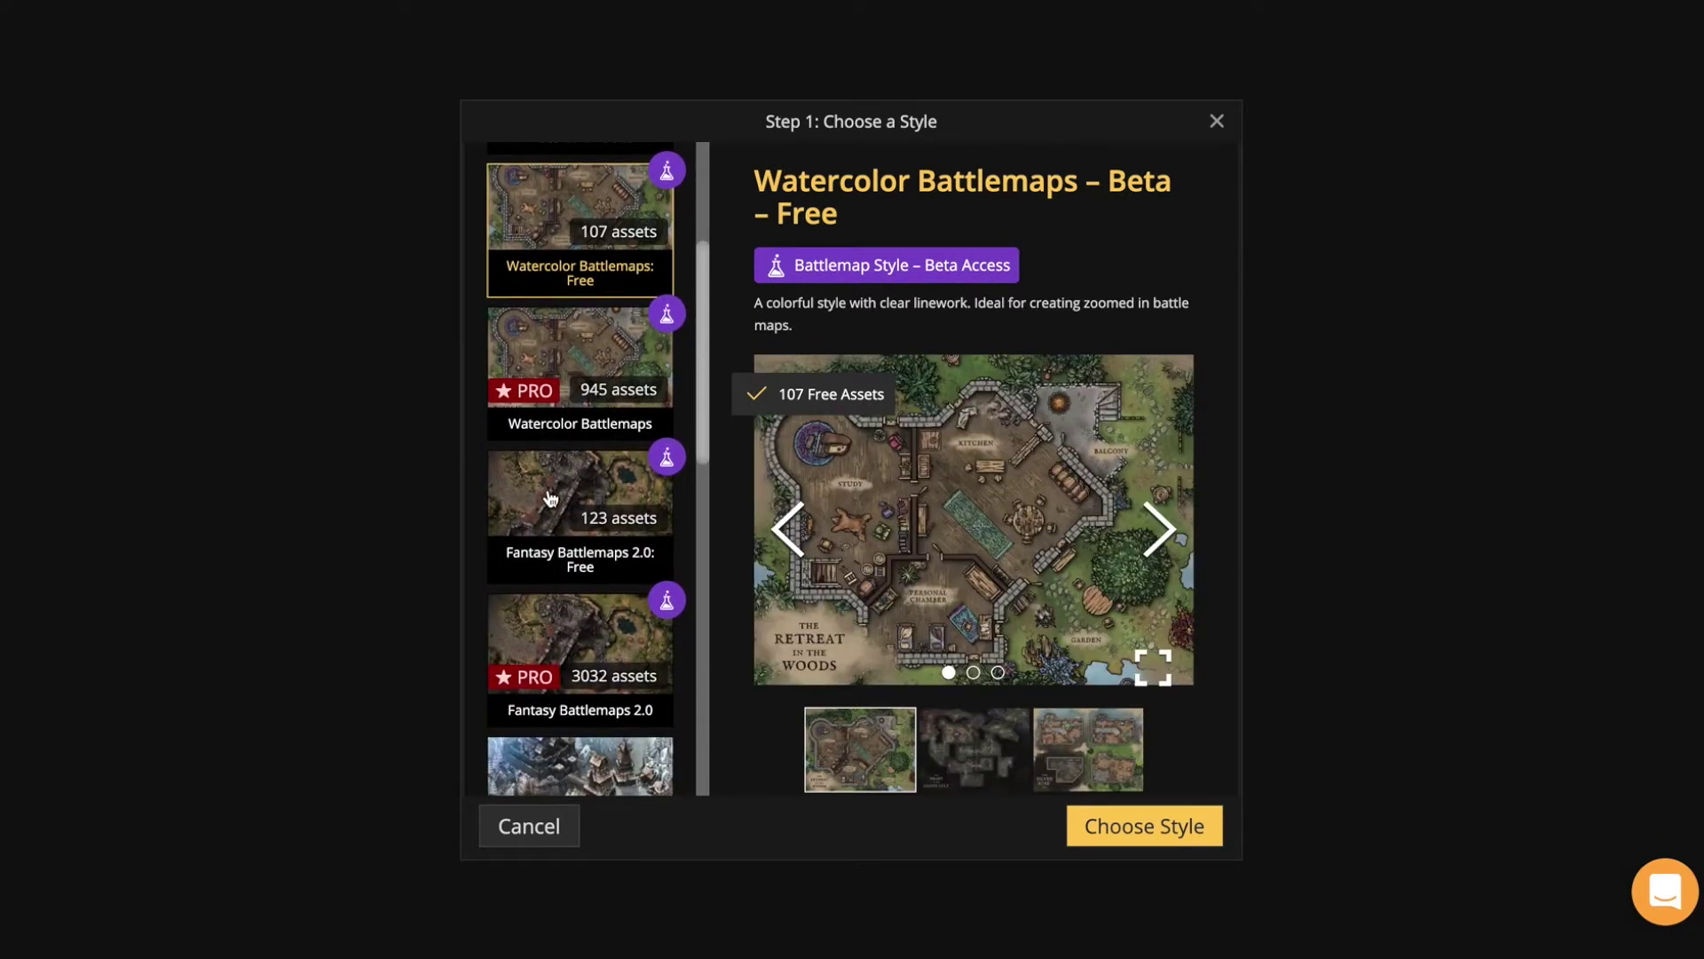
pyautogui.click(550, 497)
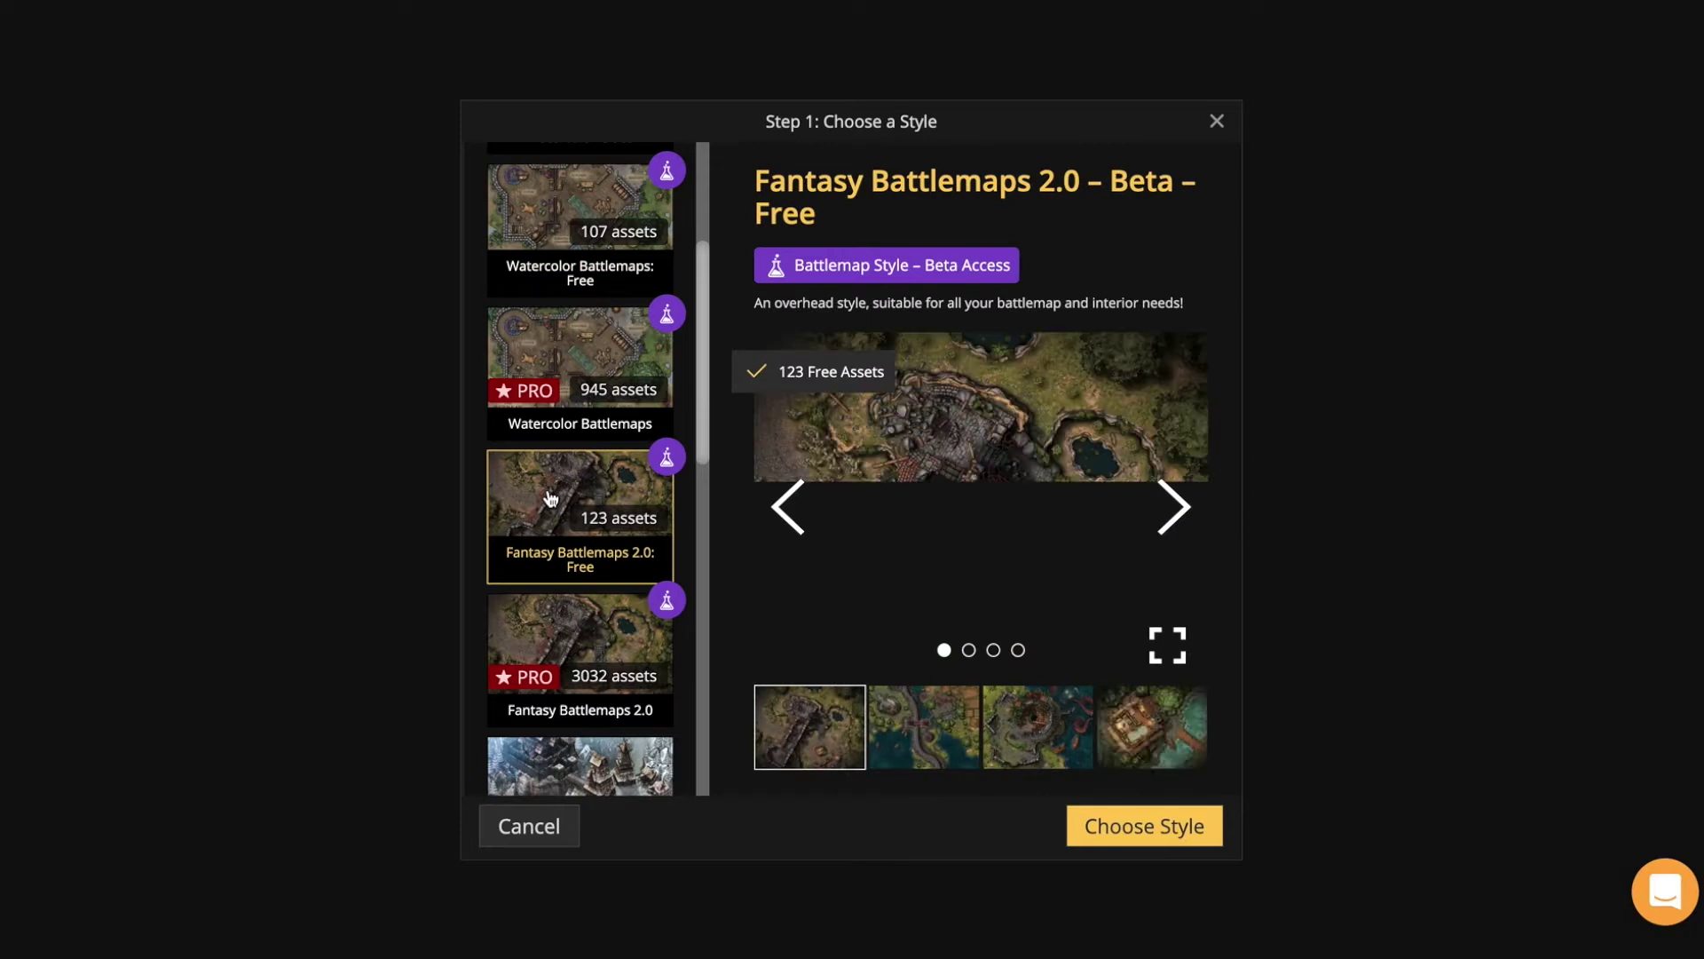
pyautogui.scroll(-3, 552, 497)
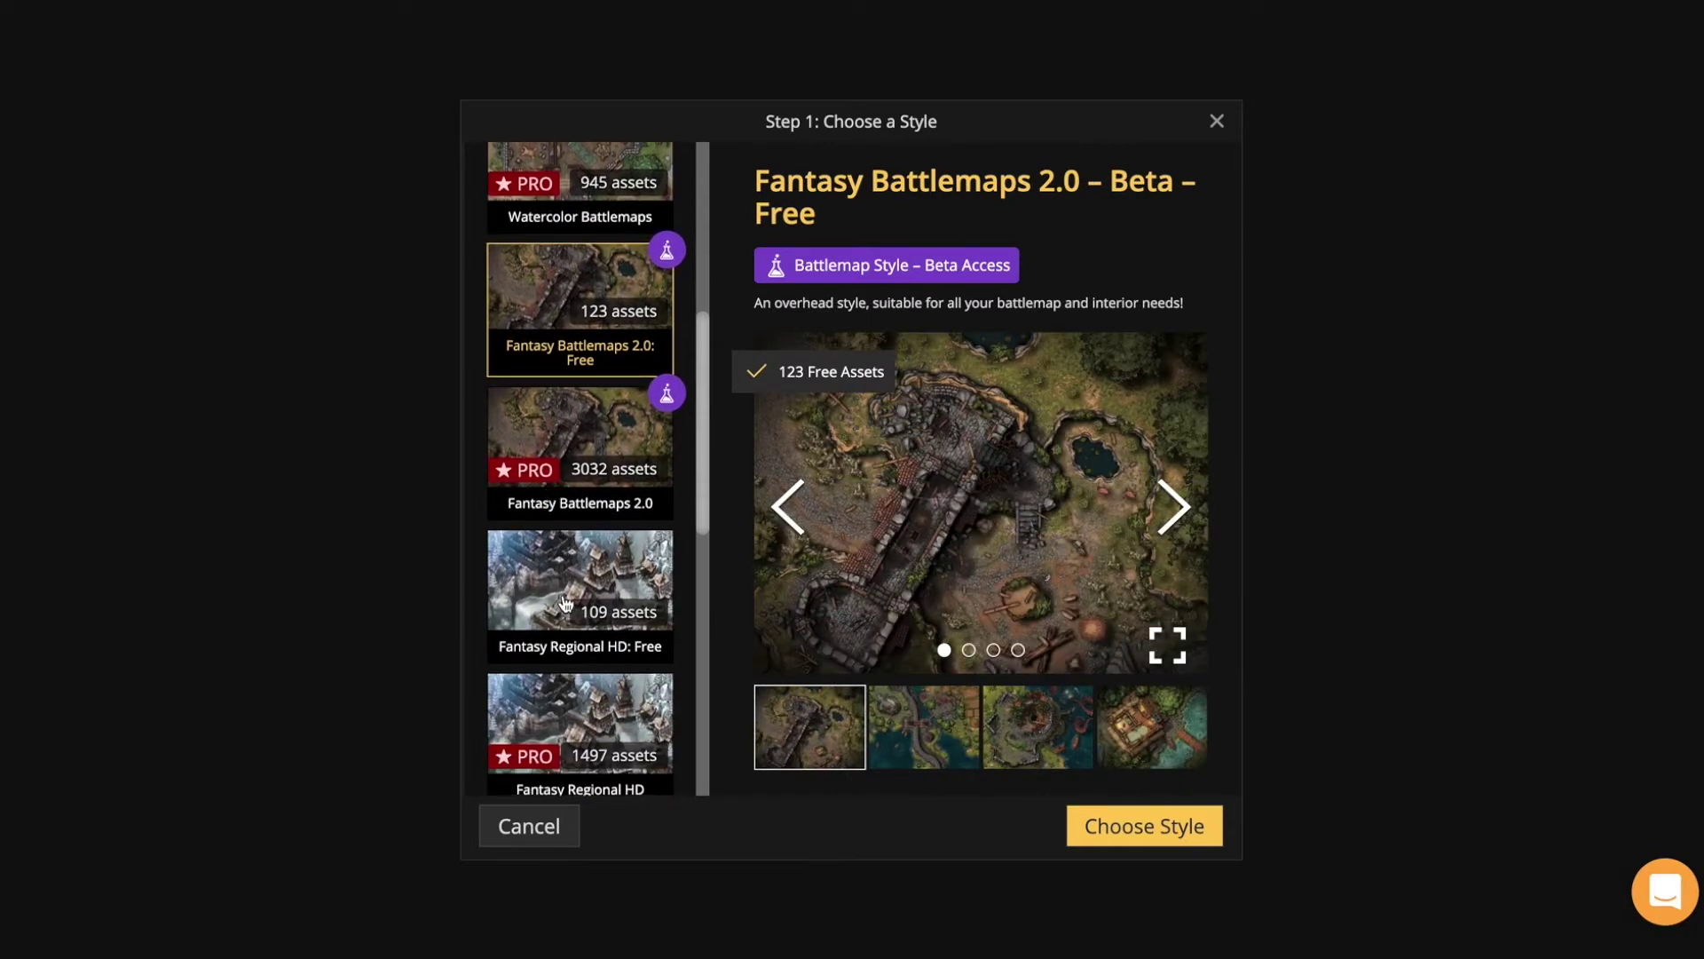
pyautogui.click(565, 602)
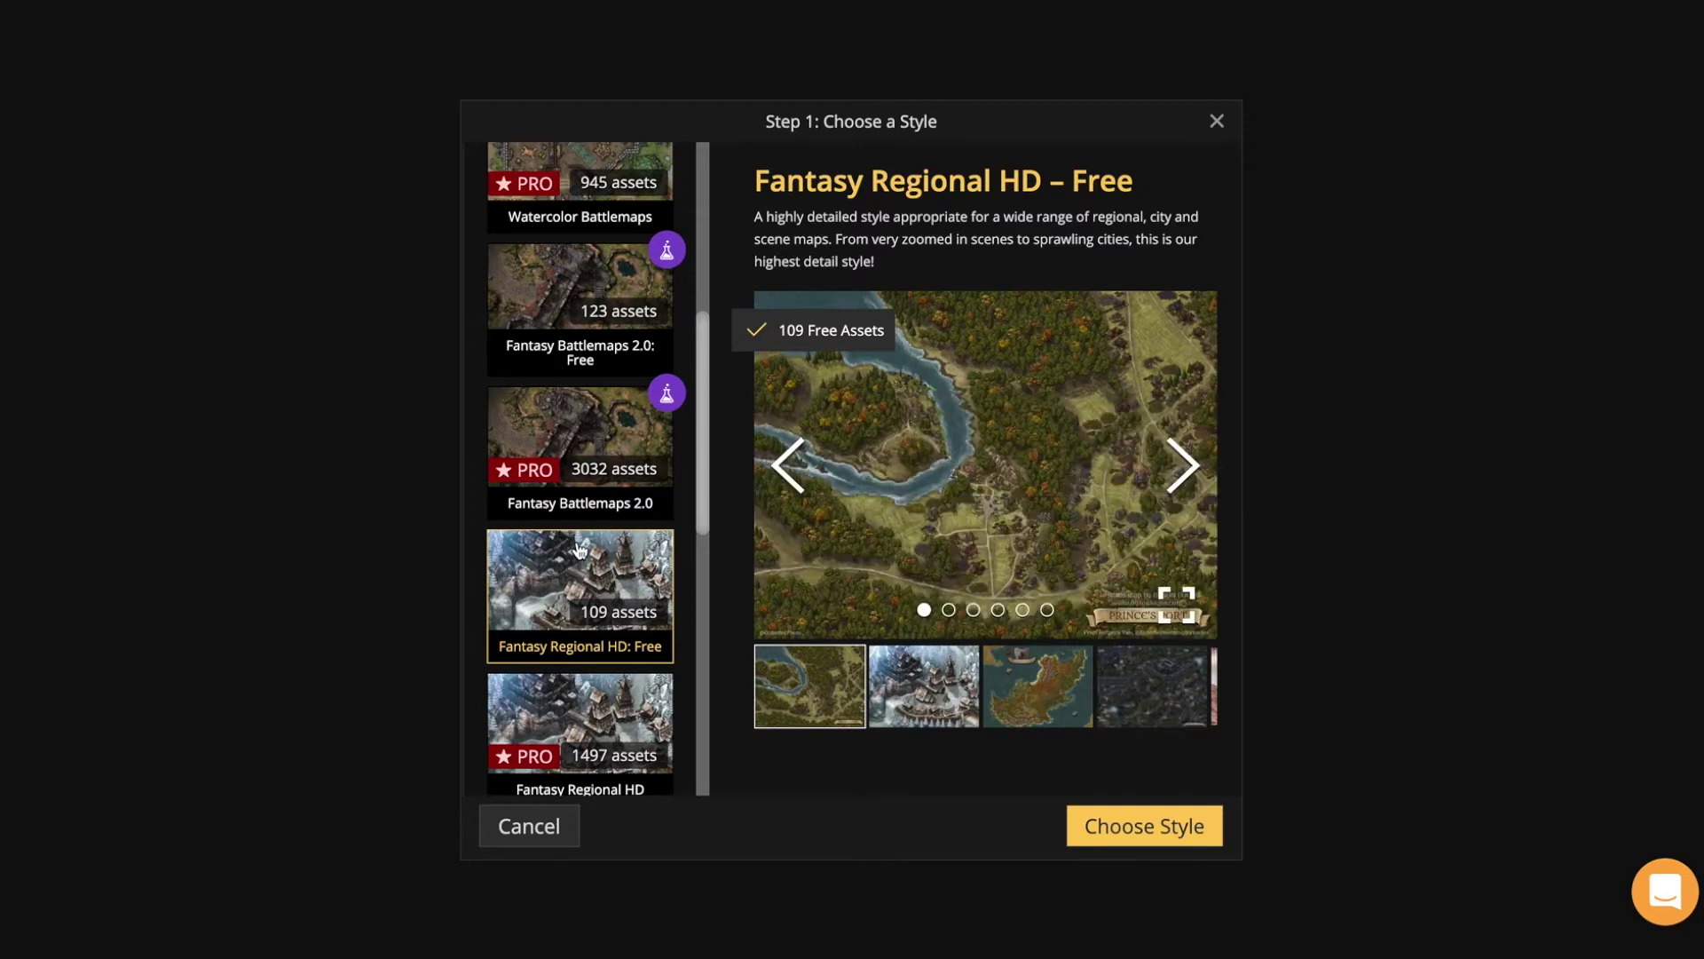
pyautogui.scroll(-1, 579, 550)
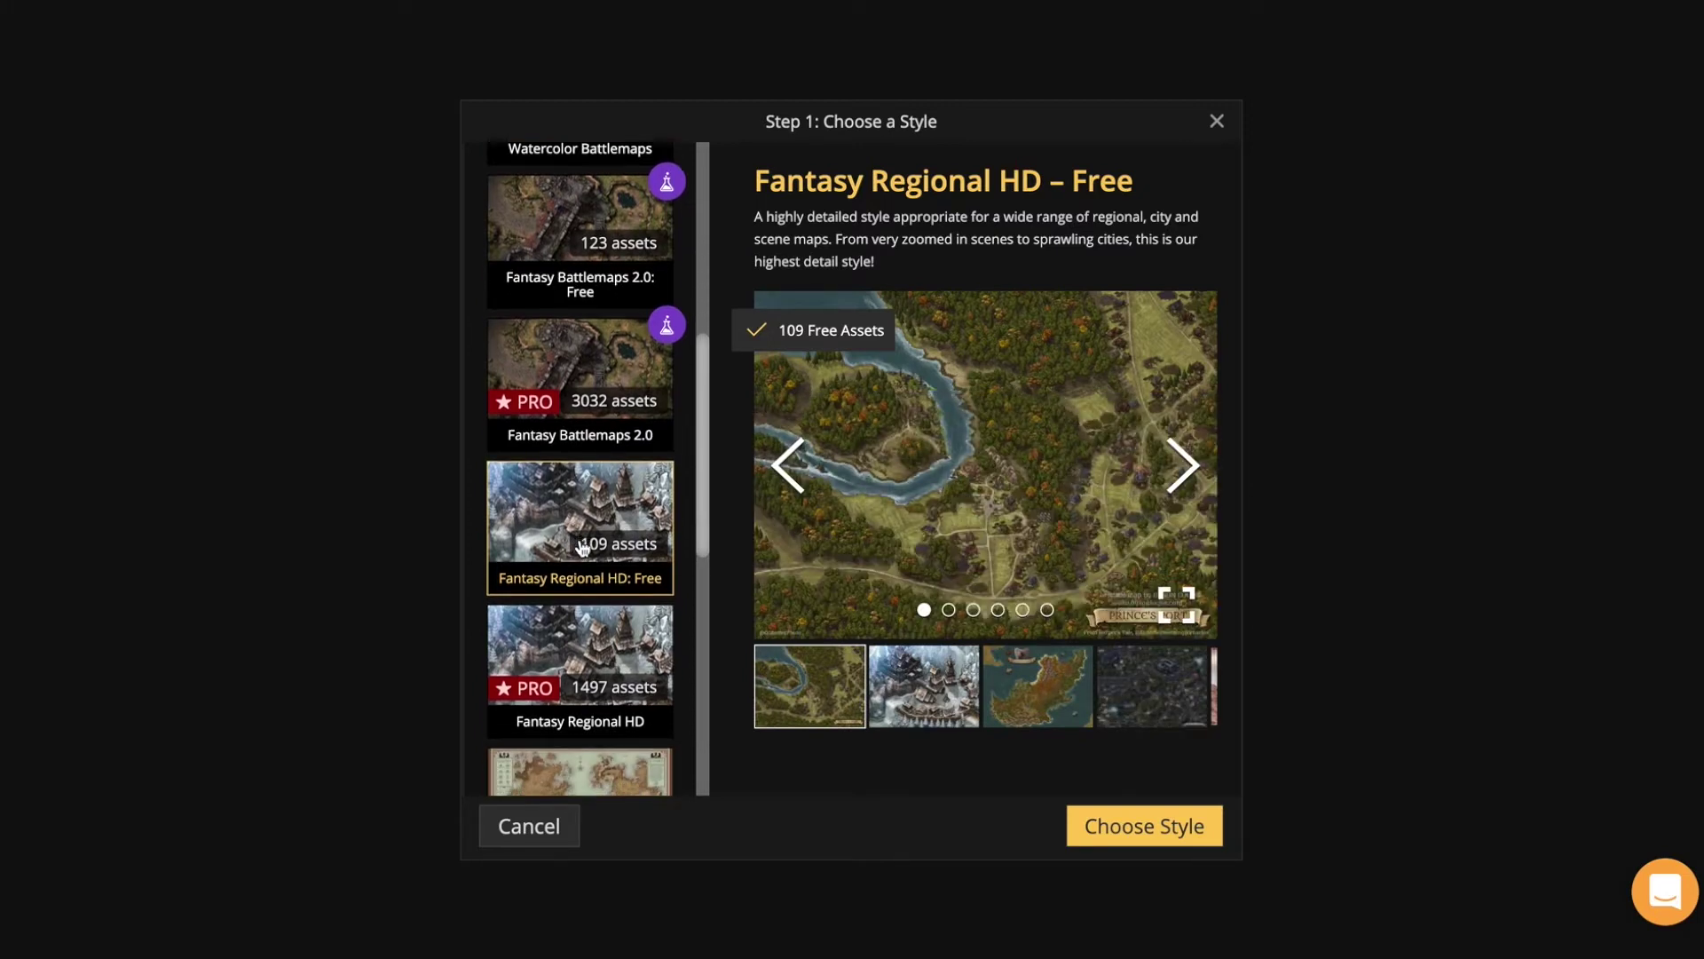
pyautogui.scroll(-4, 581, 550)
pyautogui.scroll(-3, 577, 568)
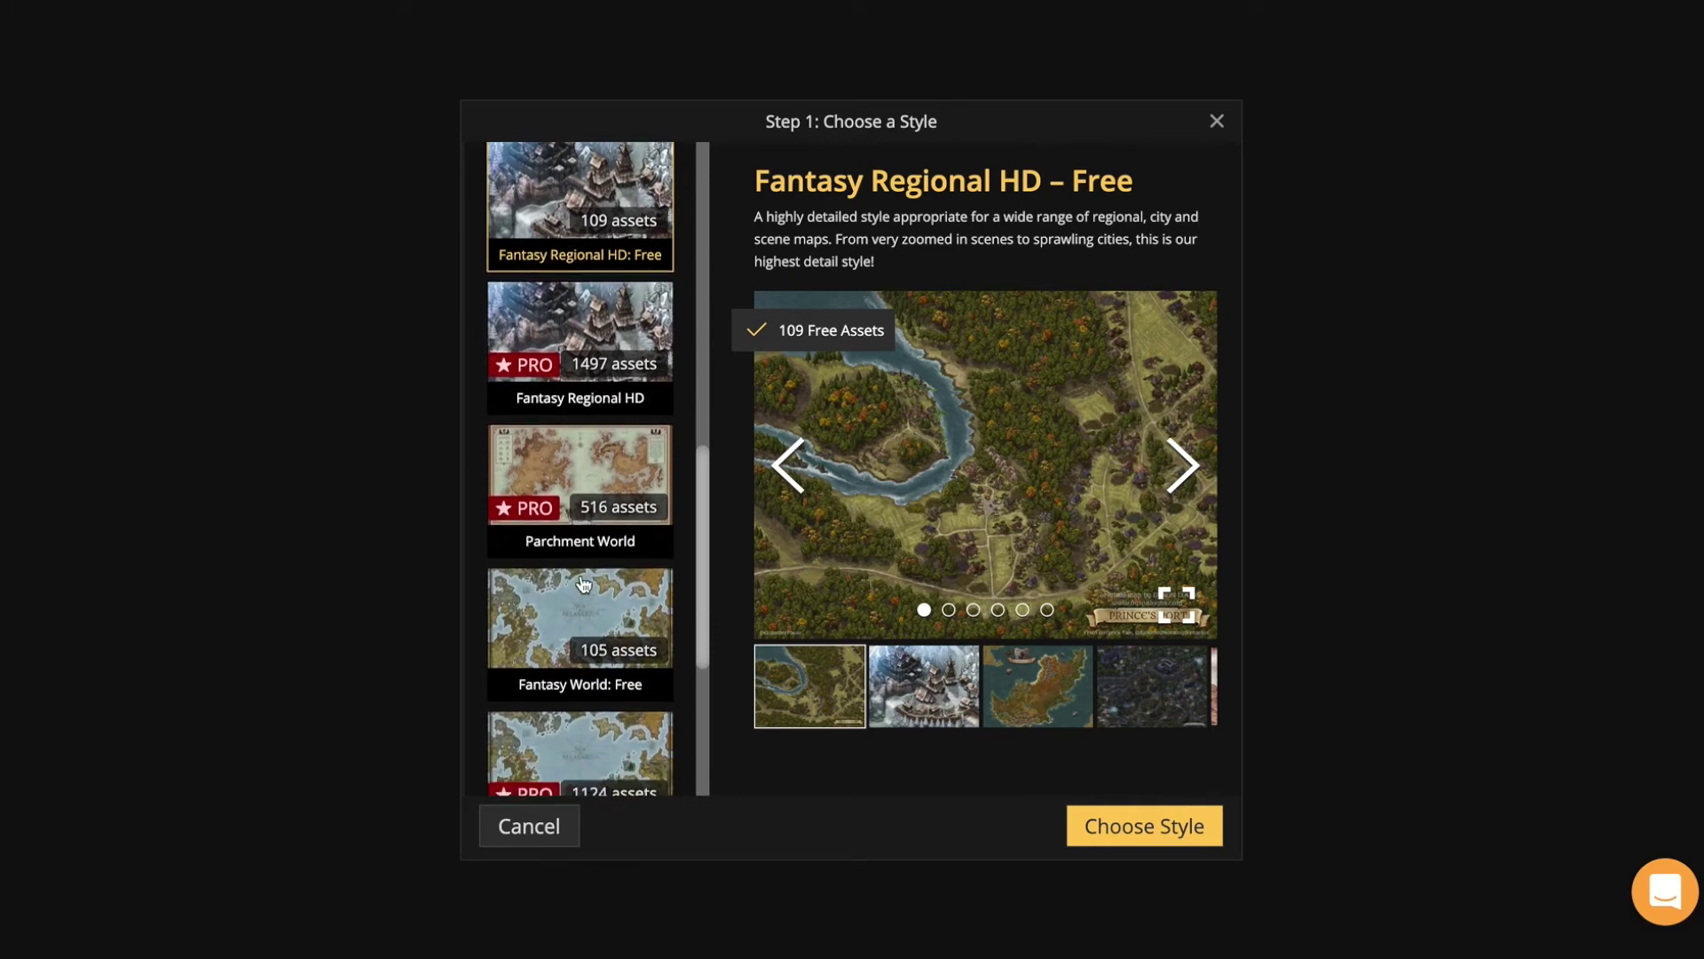
# - Choose Fantasy World: Free and create the map as Landscape at High (2k)
pyautogui.click(556, 542)
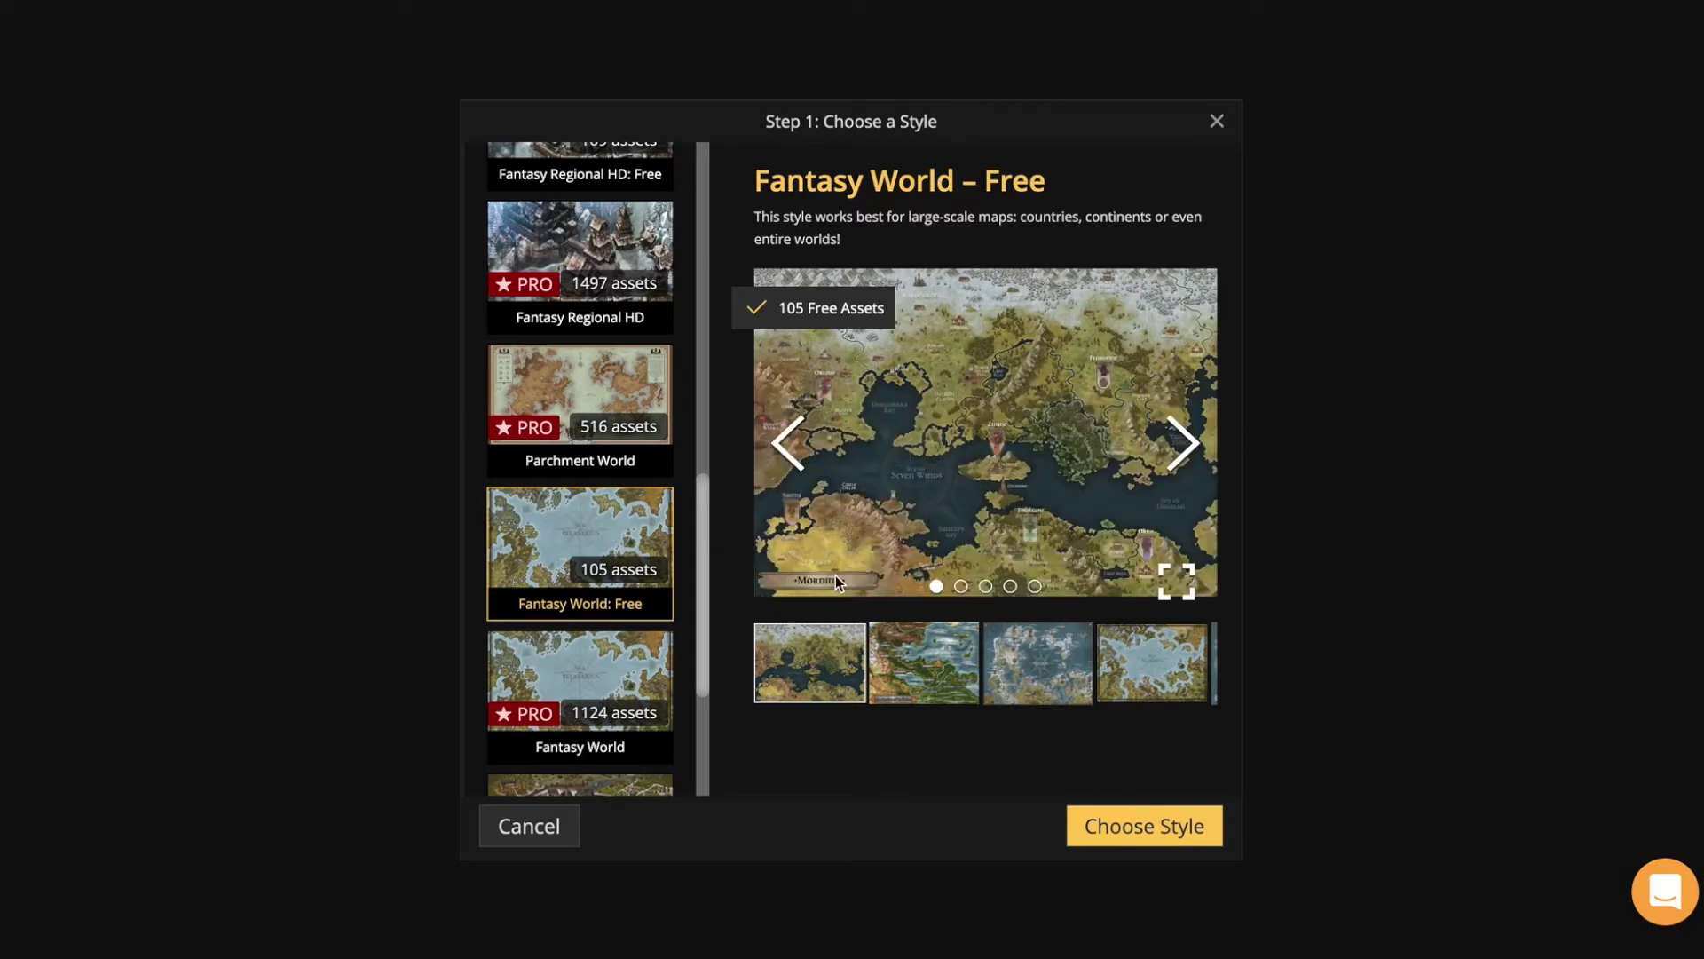
pyautogui.click(923, 664)
pyautogui.click(1003, 674)
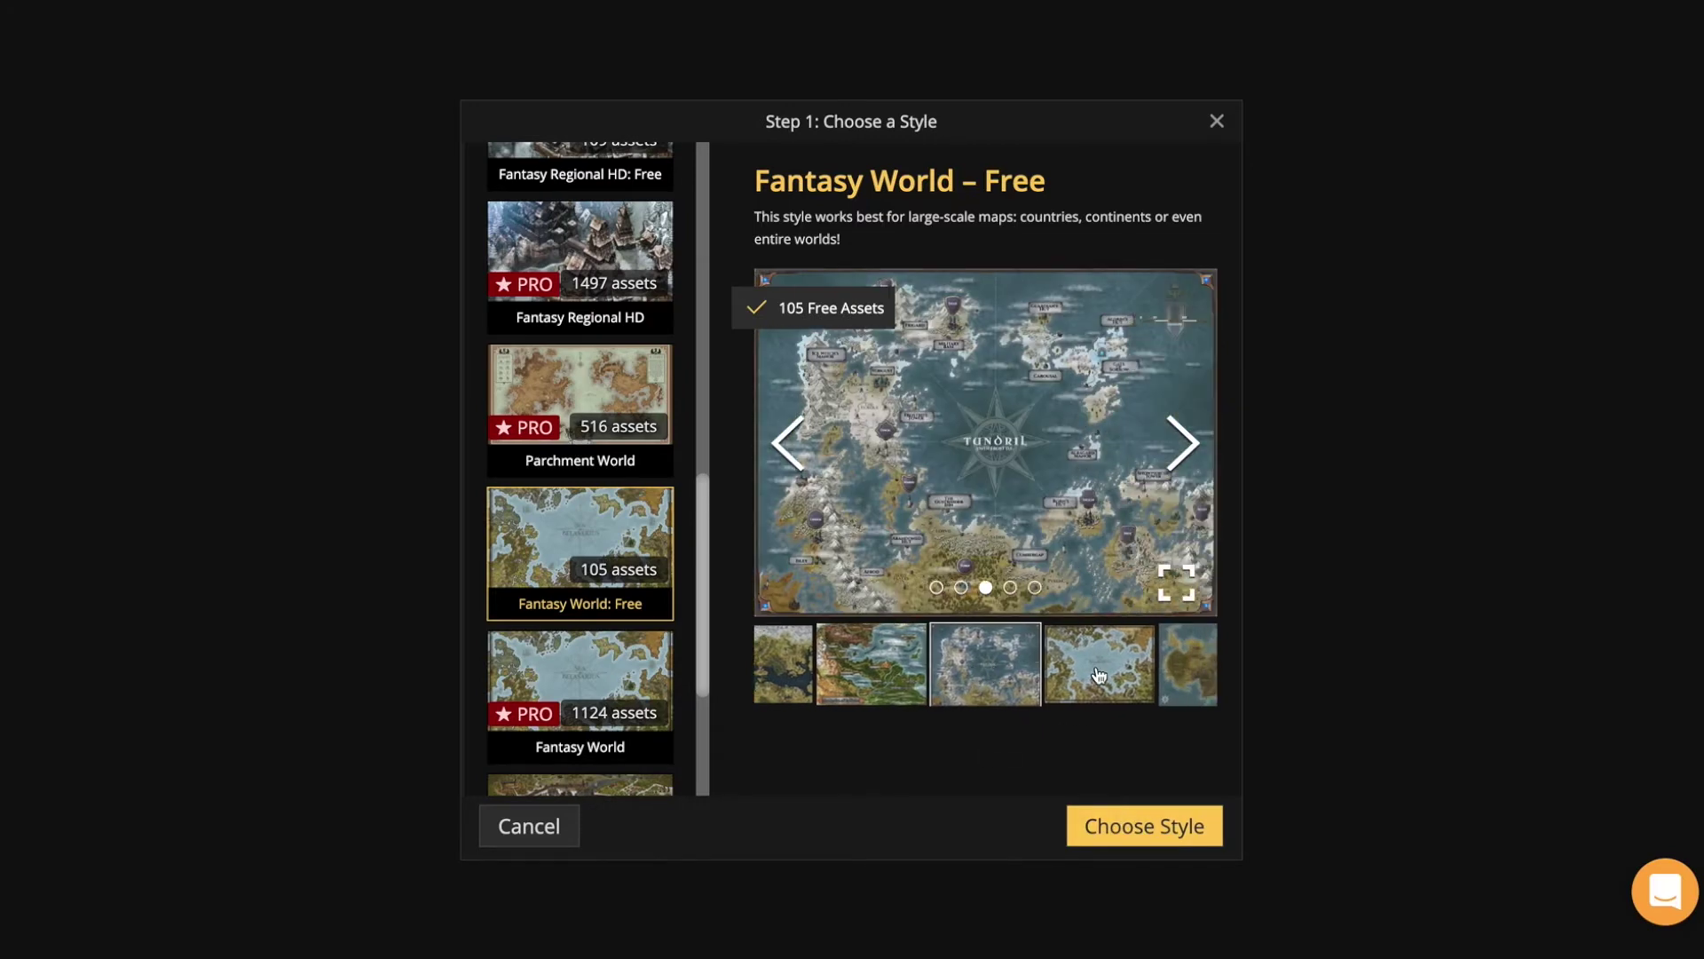
pyautogui.click(1098, 675)
pyautogui.click(1161, 673)
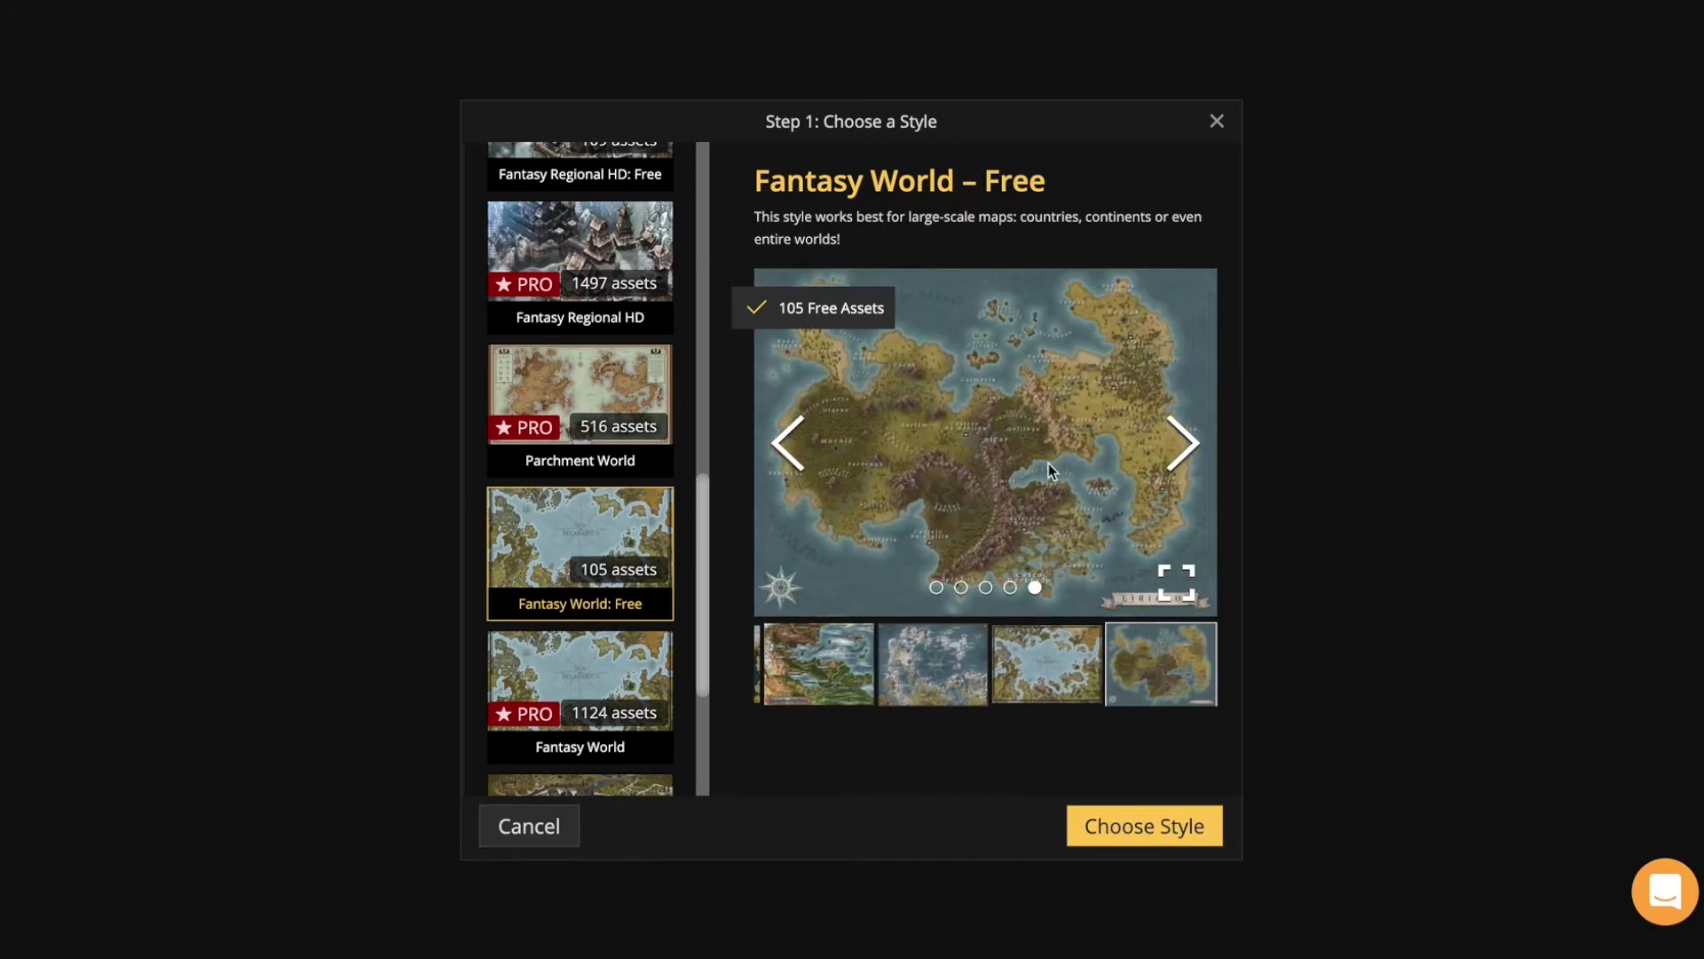
pyautogui.click(1140, 830)
pyautogui.click(1140, 829)
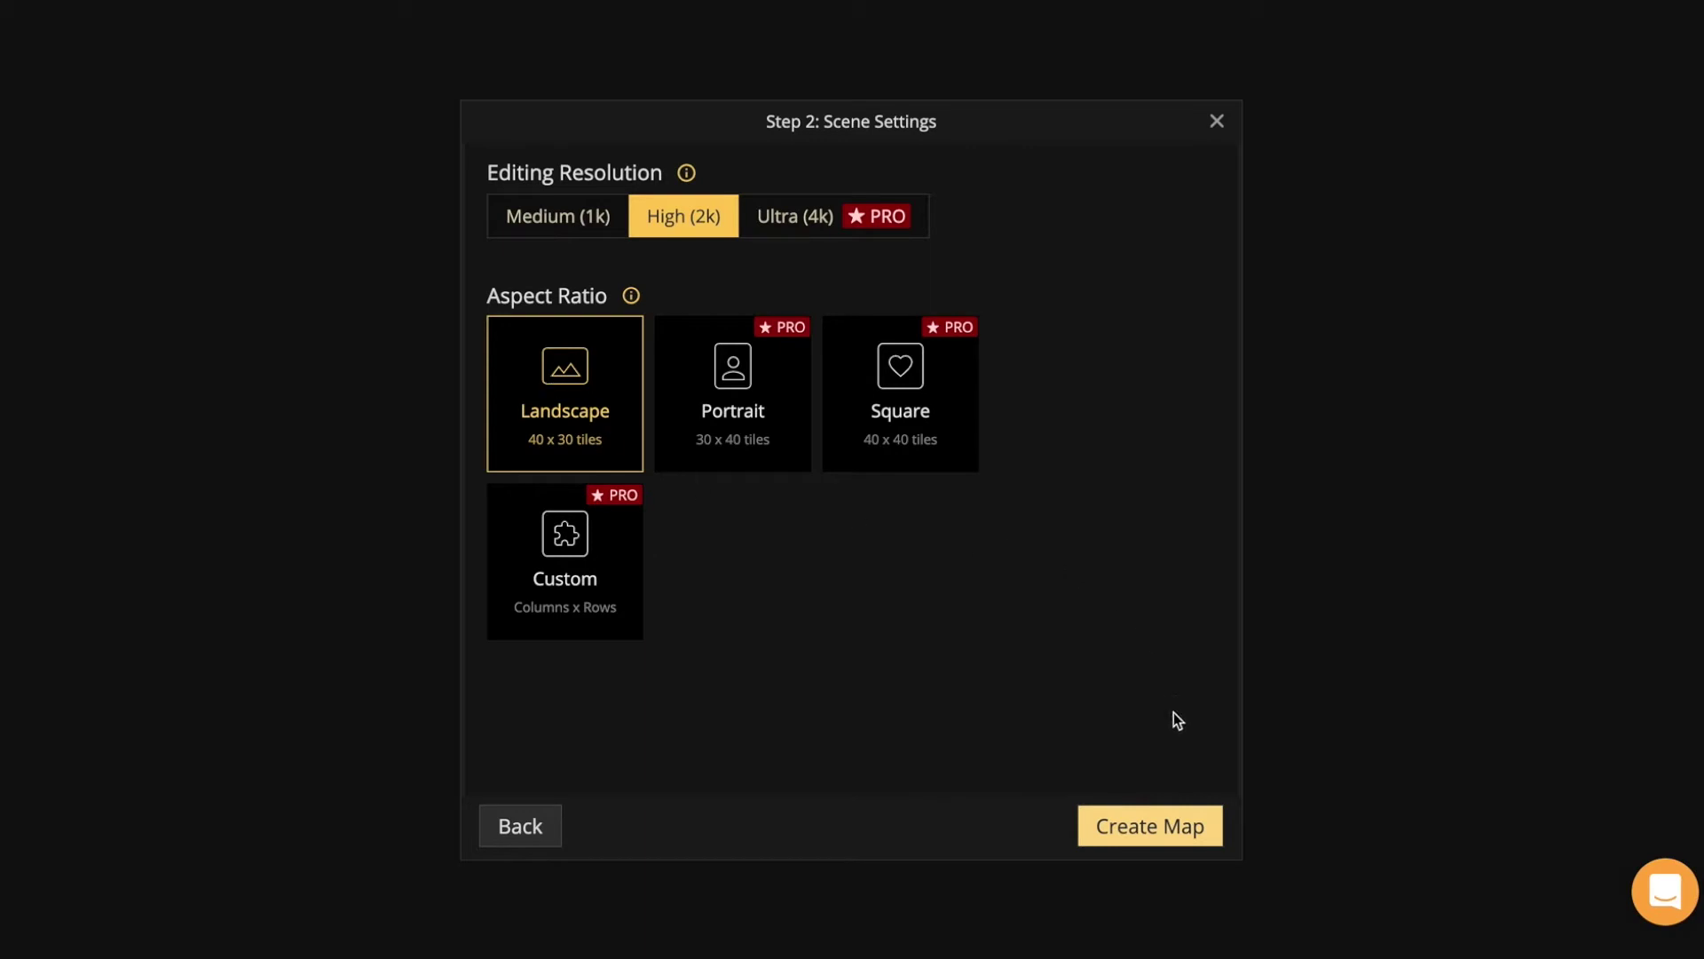
pyautogui.click(1166, 837)
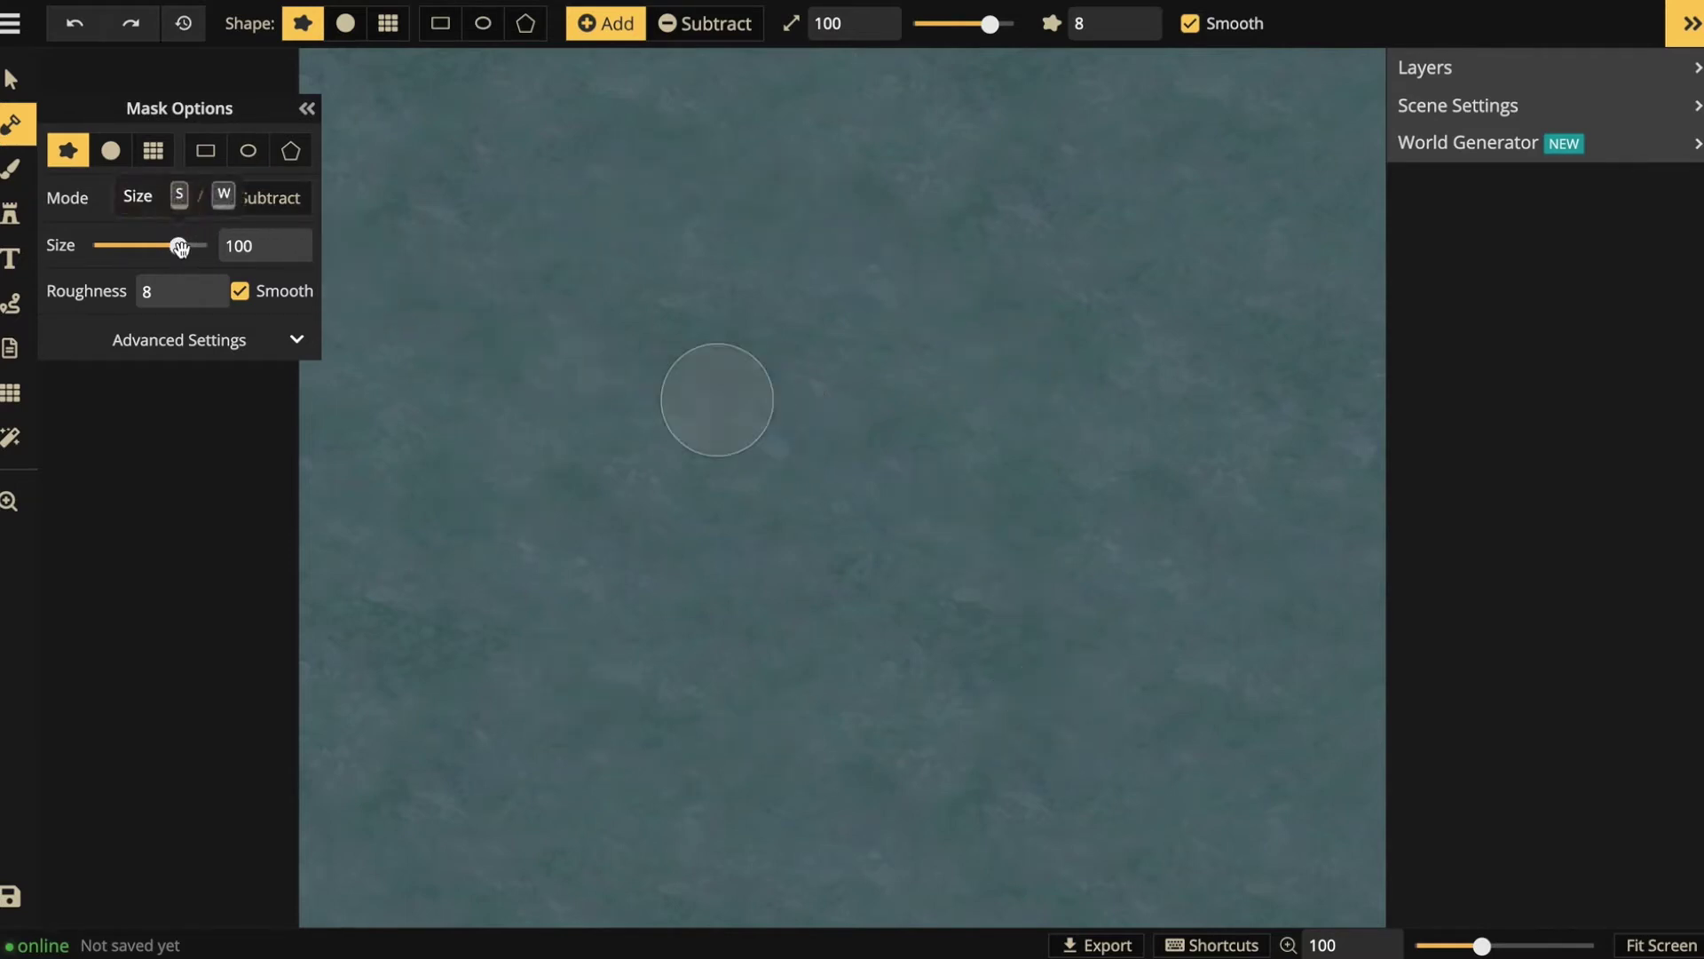
# - Set the land mask brush size to 52, tour each toolbar tool, and return to the Mask Tool
pyautogui.moveTo(178, 246); pyautogui.dragTo(154, 247)
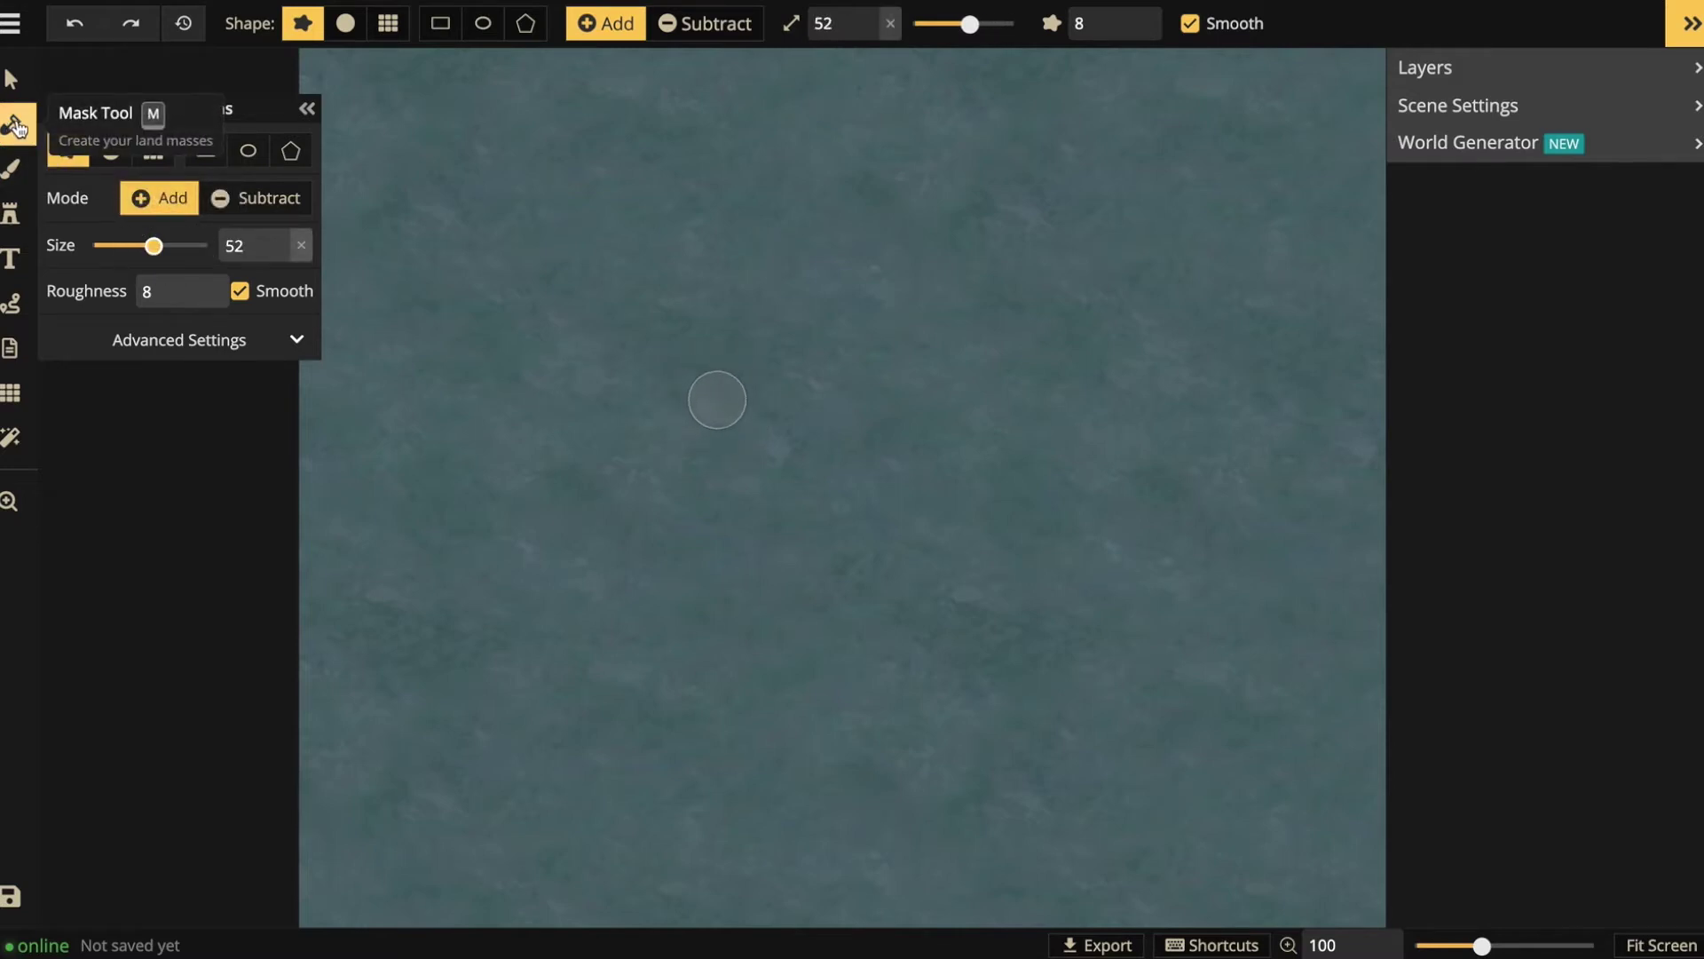
pyautogui.click(12, 169)
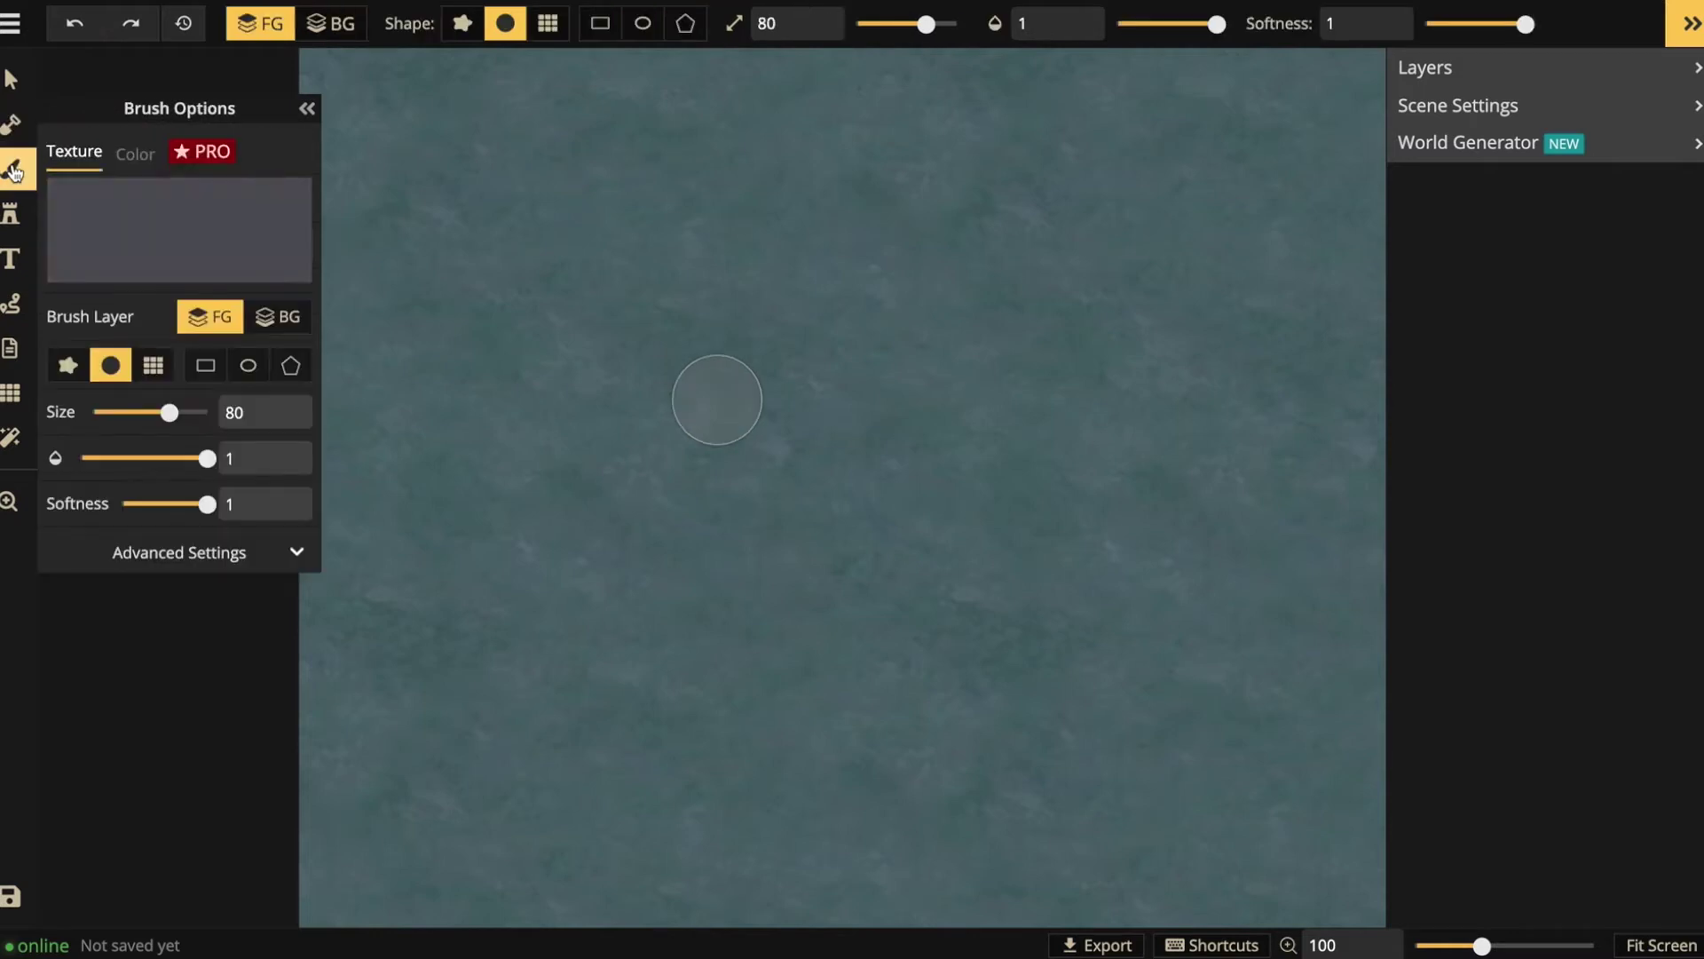
pyautogui.click(6, 222)
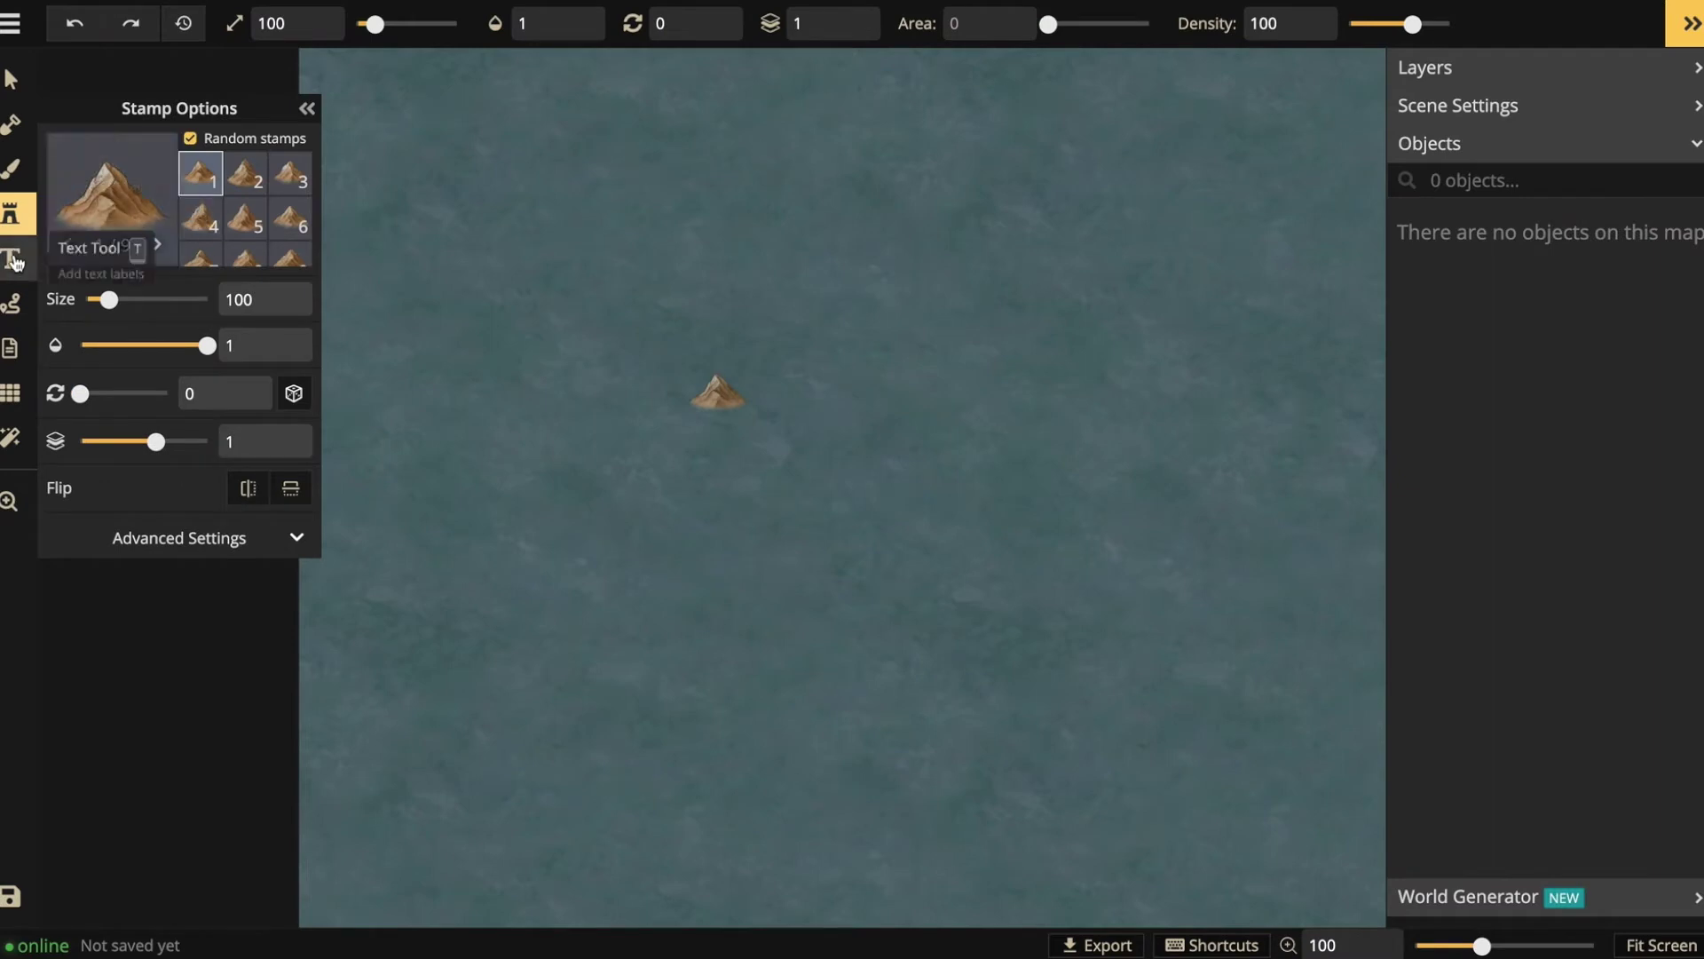
pyautogui.click(13, 259)
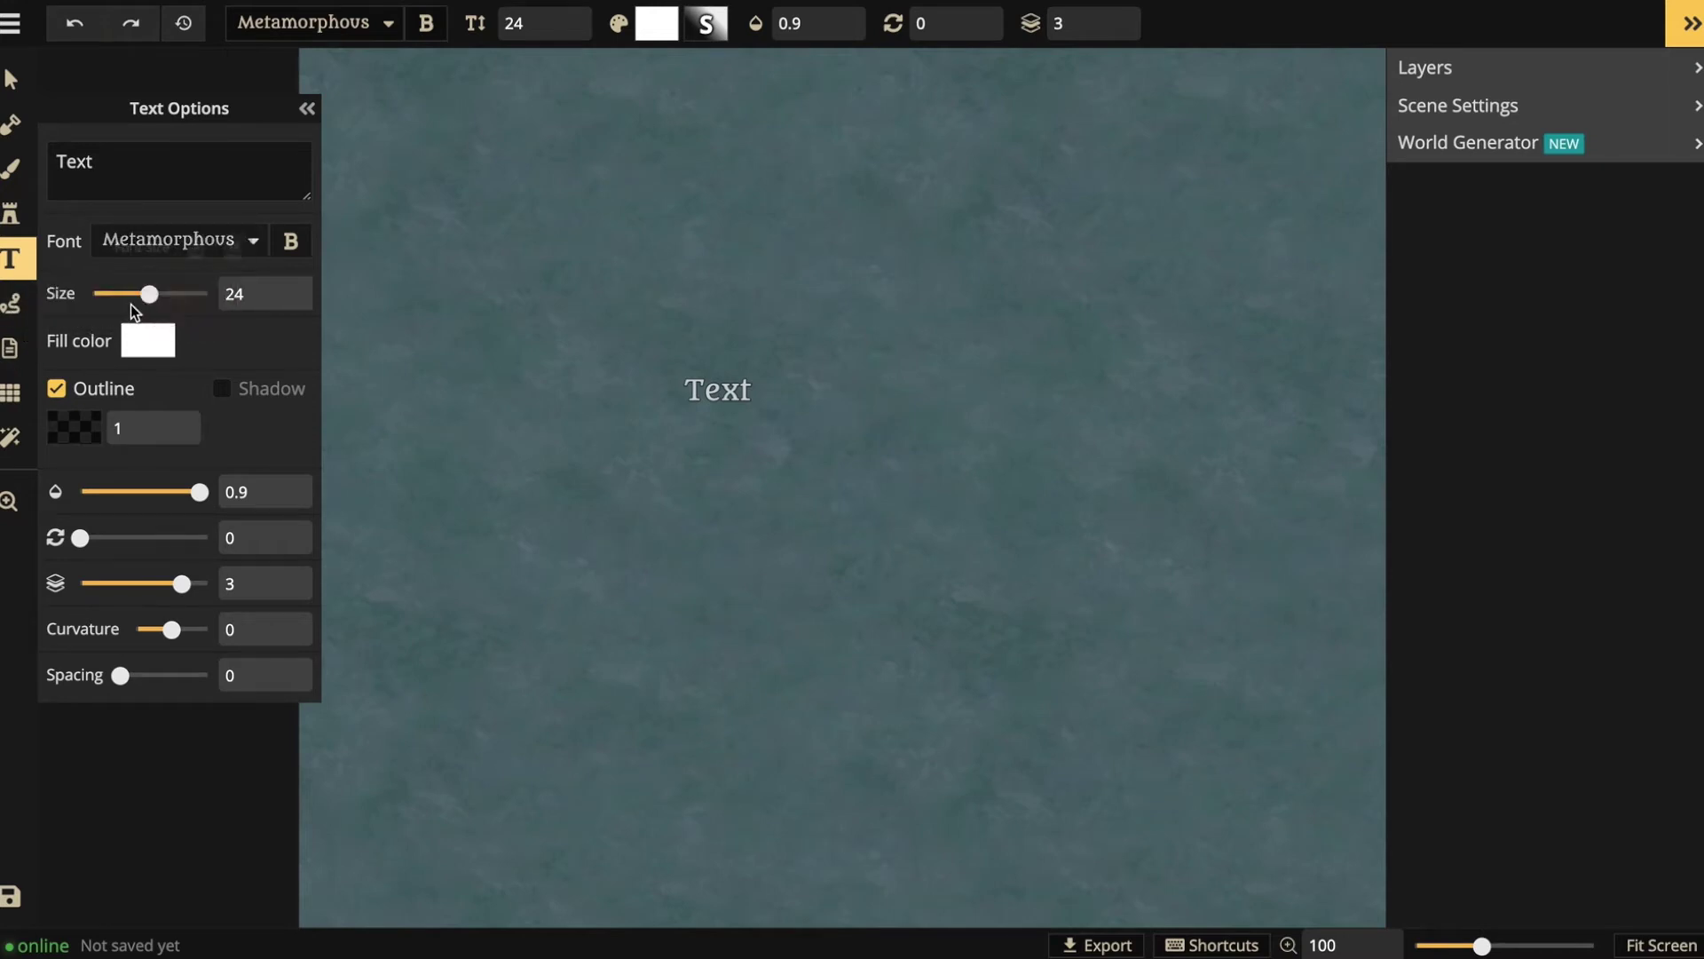
pyautogui.click(12, 351)
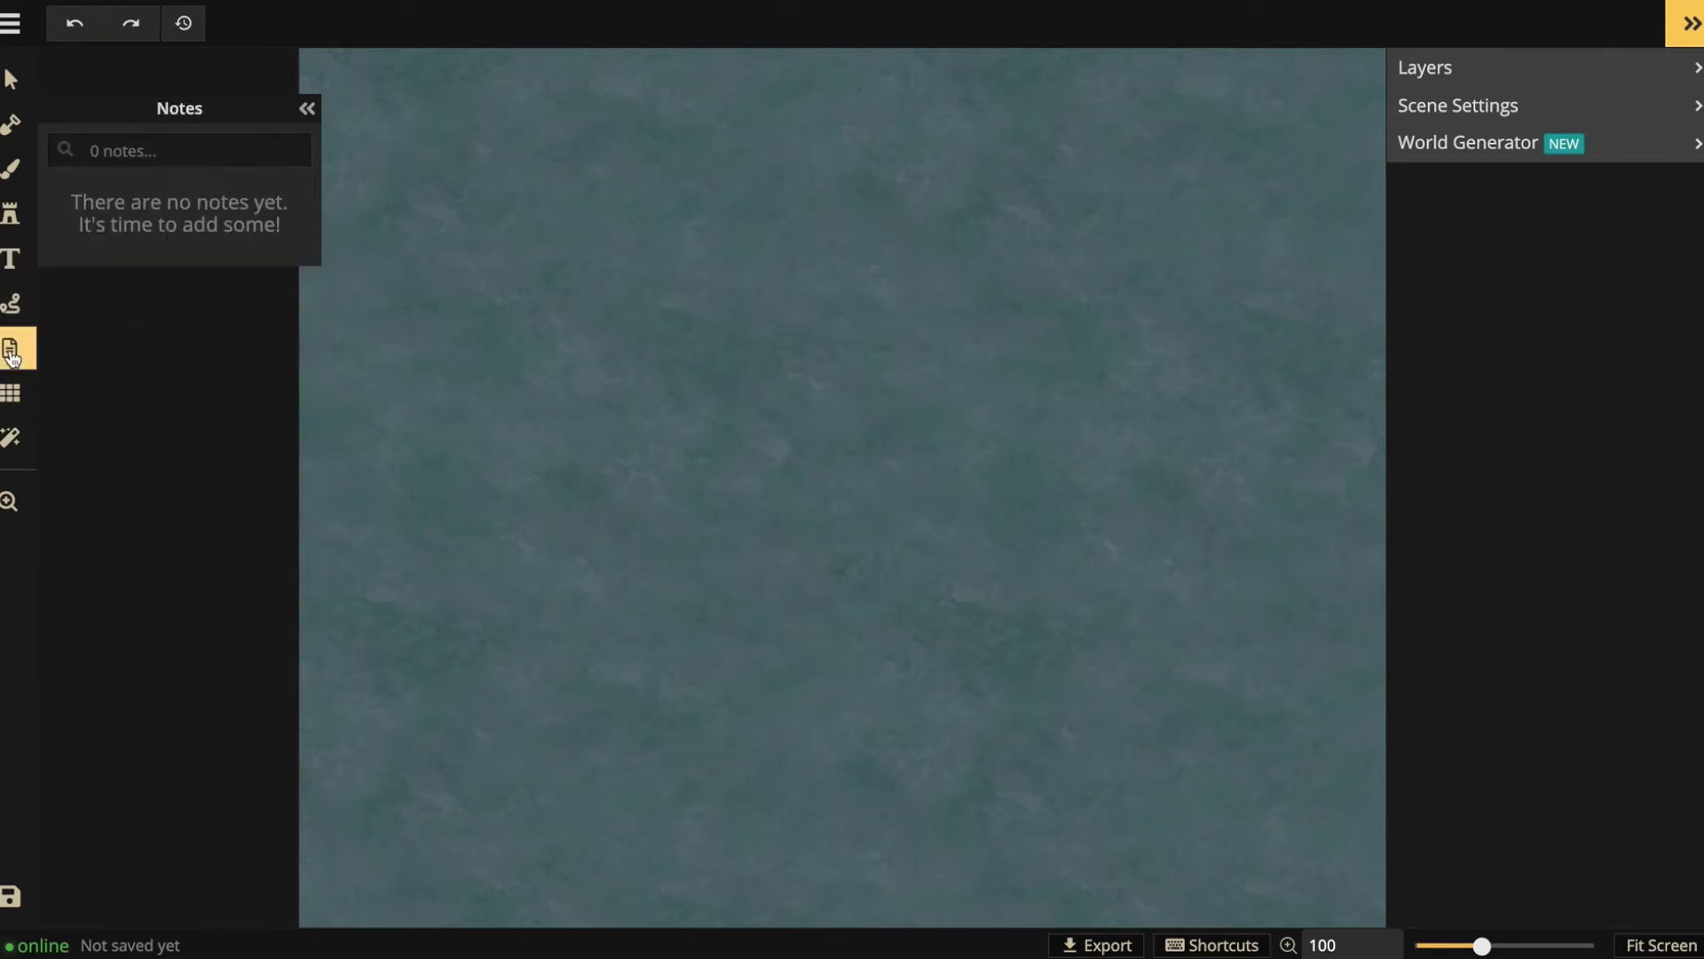
pyautogui.click(12, 402)
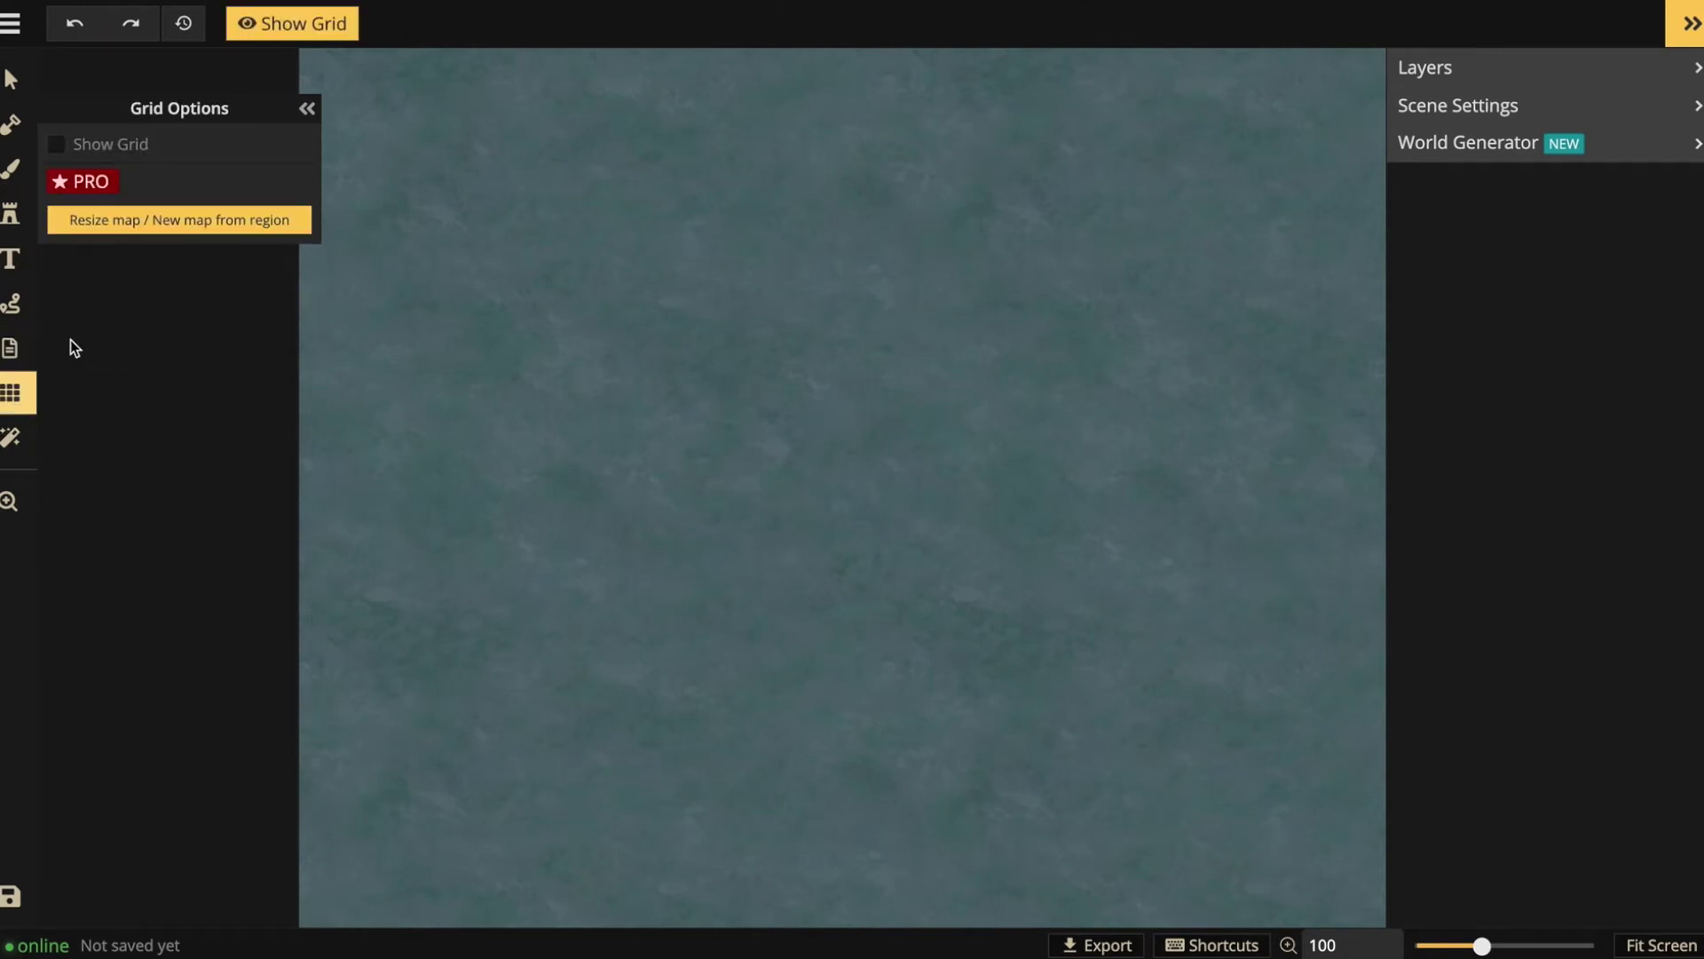
pyautogui.click(12, 455)
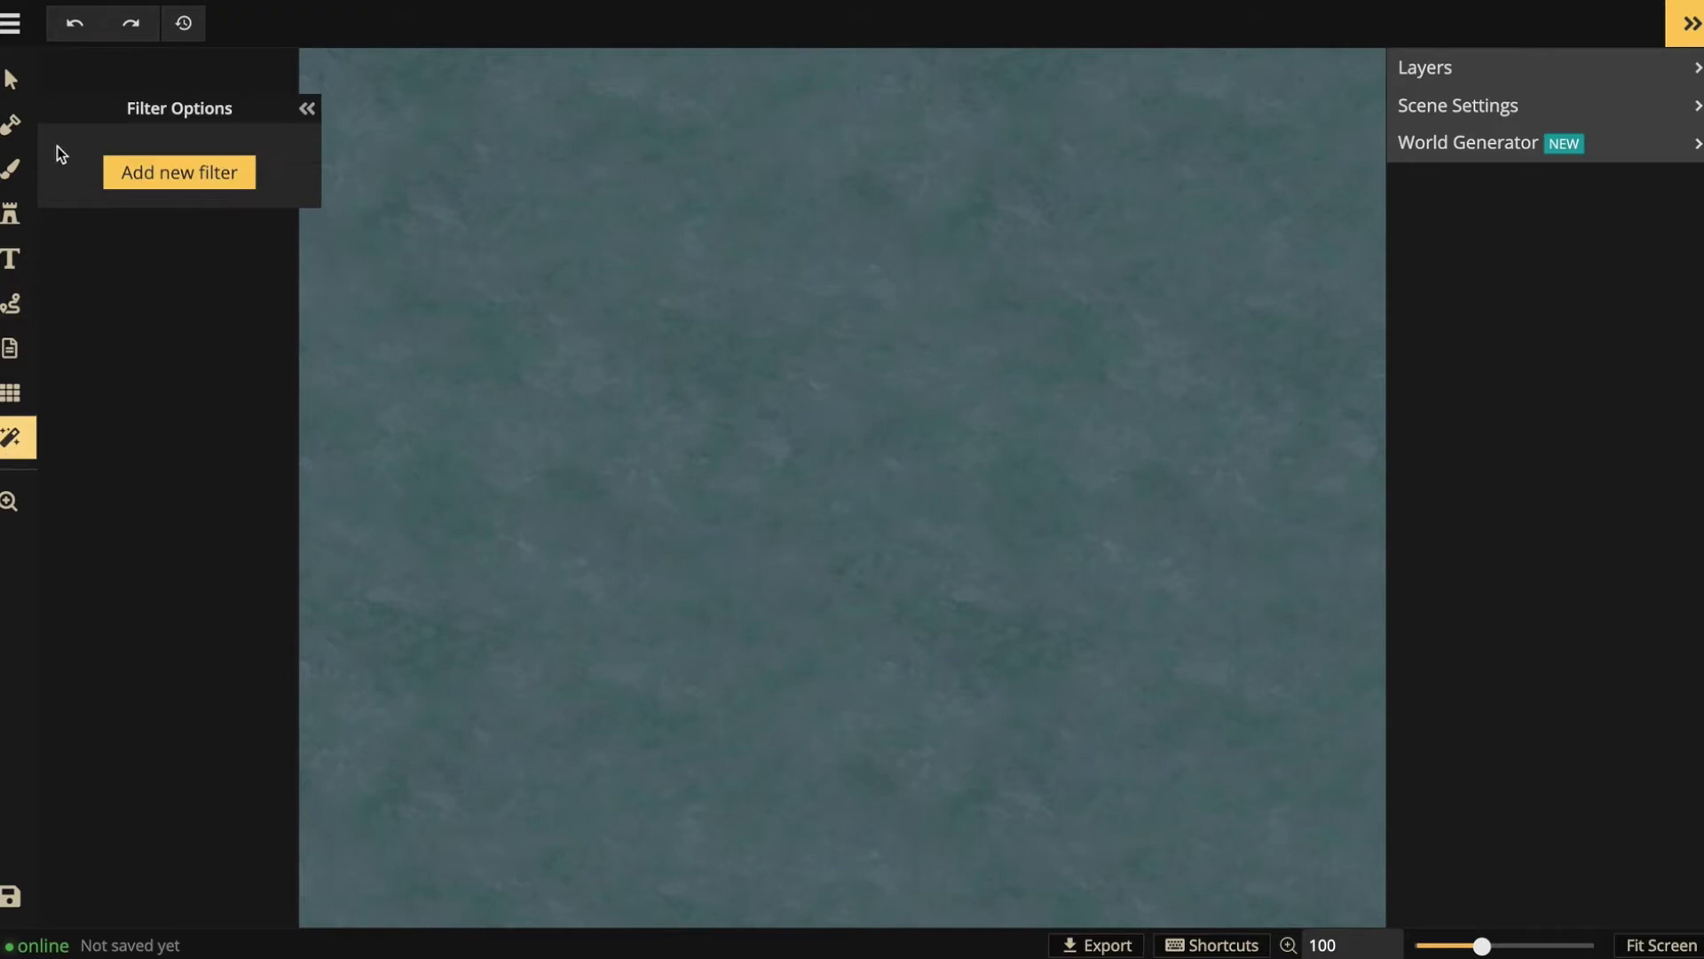
pyautogui.click(15, 134)
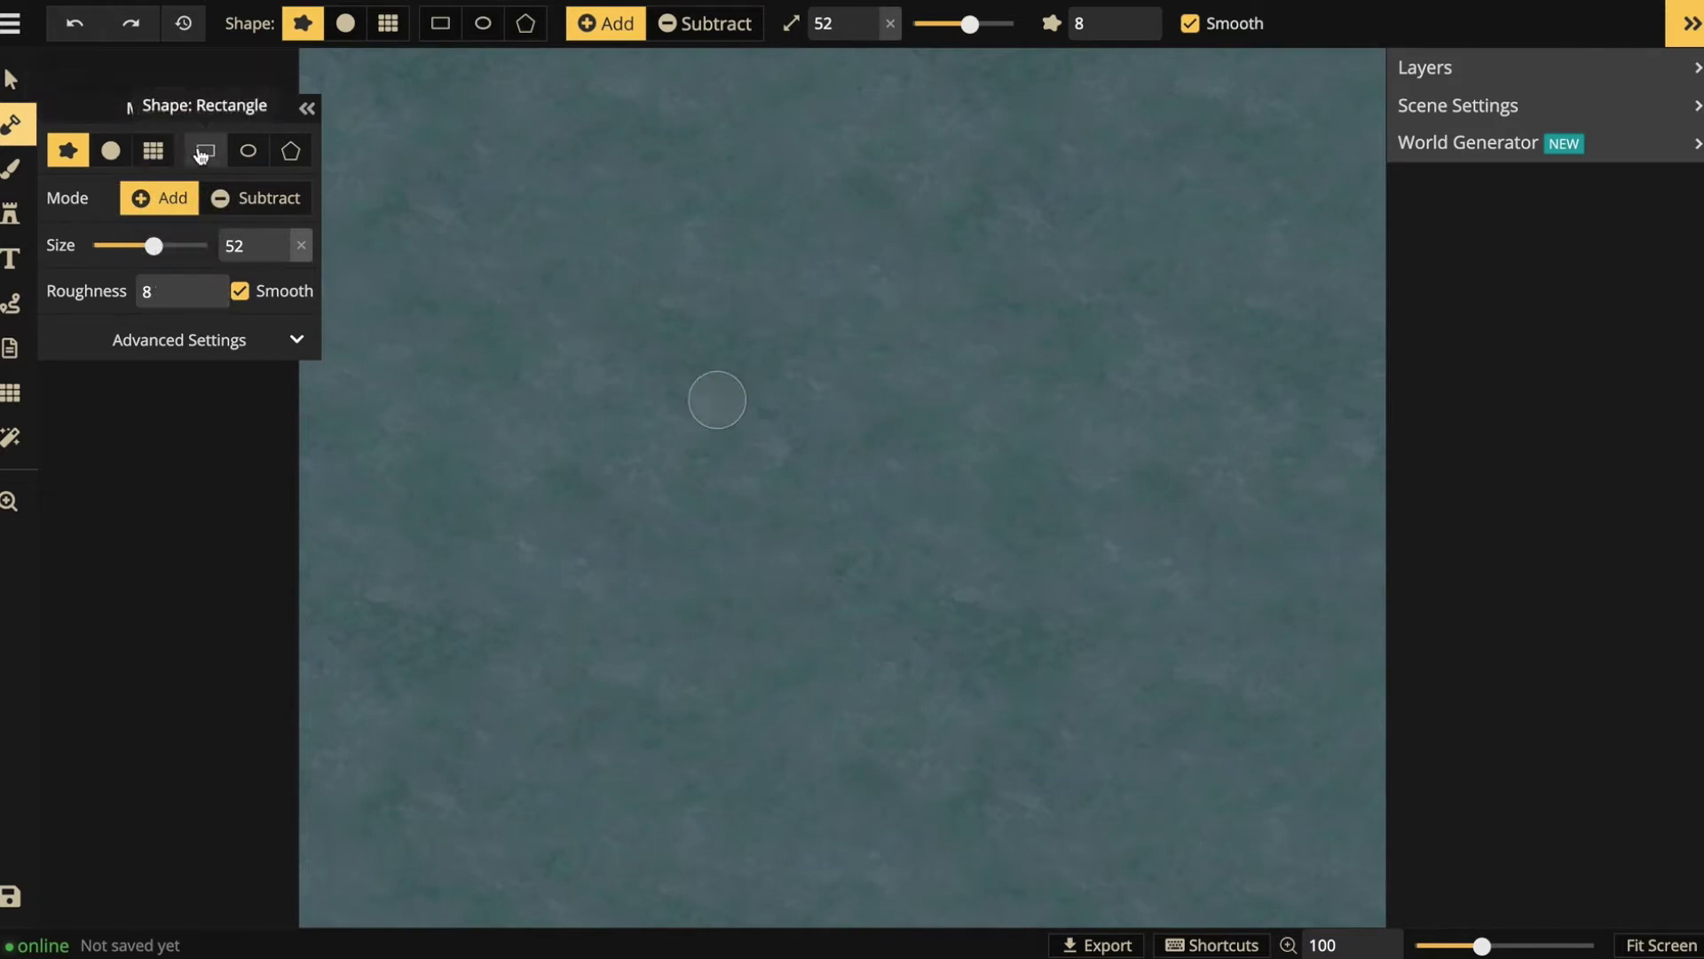
# - Paint four islands: a large northern one, an eastern crescent, a southern one and a lower-left one
pyautogui.moveTo(696, 216)
pyautogui.mouseDown()
pyautogui.moveTo(665, 239)
pyautogui.moveTo(600, 228)
pyautogui.moveTo(564, 257)
pyautogui.moveTo(585, 280)
pyautogui.moveTo(673, 278)
pyautogui.moveTo(633, 329)
pyautogui.moveTo(657, 372)
pyautogui.moveTo(560, 454)
pyautogui.moveTo(514, 440)
pyautogui.moveTo(531, 488)
pyautogui.moveTo(807, 531)
pyautogui.moveTo(783, 491)
pyautogui.moveTo(713, 476)
pyautogui.moveTo(747, 440)
pyautogui.moveTo(744, 413)
pyautogui.moveTo(876, 415)
pyautogui.moveTo(931, 352)
pyautogui.moveTo(965, 173)
pyautogui.moveTo(883, 133)
pyautogui.moveTo(825, 183)
pyautogui.moveTo(772, 182)
pyautogui.moveTo(730, 227)
pyautogui.moveTo(695, 353)
pyautogui.moveTo(705, 380)
pyautogui.moveTo(658, 461)
pyautogui.moveTo(777, 379)
pyautogui.moveTo(926, 352)
pyautogui.moveTo(867, 328)
pyautogui.moveTo(704, 345)
pyautogui.moveTo(802, 288)
pyautogui.moveTo(933, 270)
pyautogui.moveTo(938, 214)
pyautogui.moveTo(827, 252)
pyautogui.moveTo(769, 238)
pyautogui.moveTo(898, 193)
pyautogui.moveTo(912, 166)
pyautogui.moveTo(920, 245)
pyautogui.mouseUp()
pyautogui.moveTo(1224, 483)
pyautogui.mouseDown()
pyautogui.moveTo(1103, 544)
pyautogui.moveTo(1202, 400)
pyautogui.moveTo(1193, 375)
pyautogui.mouseUp()
pyautogui.moveTo(986, 718)
pyautogui.mouseDown()
pyautogui.moveTo(939, 756)
pyautogui.moveTo(869, 771)
pyautogui.moveTo(1115, 691)
pyautogui.moveTo(1145, 728)
pyautogui.mouseUp()
pyautogui.moveTo(430, 666)
pyautogui.mouseDown()
pyautogui.moveTo(489, 658)
pyautogui.moveTo(407, 793)
pyautogui.moveTo(579, 836)
pyautogui.moveTo(666, 800)
pyautogui.moveTo(725, 683)
pyautogui.moveTo(491, 702)
pyautogui.moveTo(497, 774)
pyautogui.moveTo(629, 715)
pyautogui.moveTo(612, 772)
pyautogui.mouseUp()
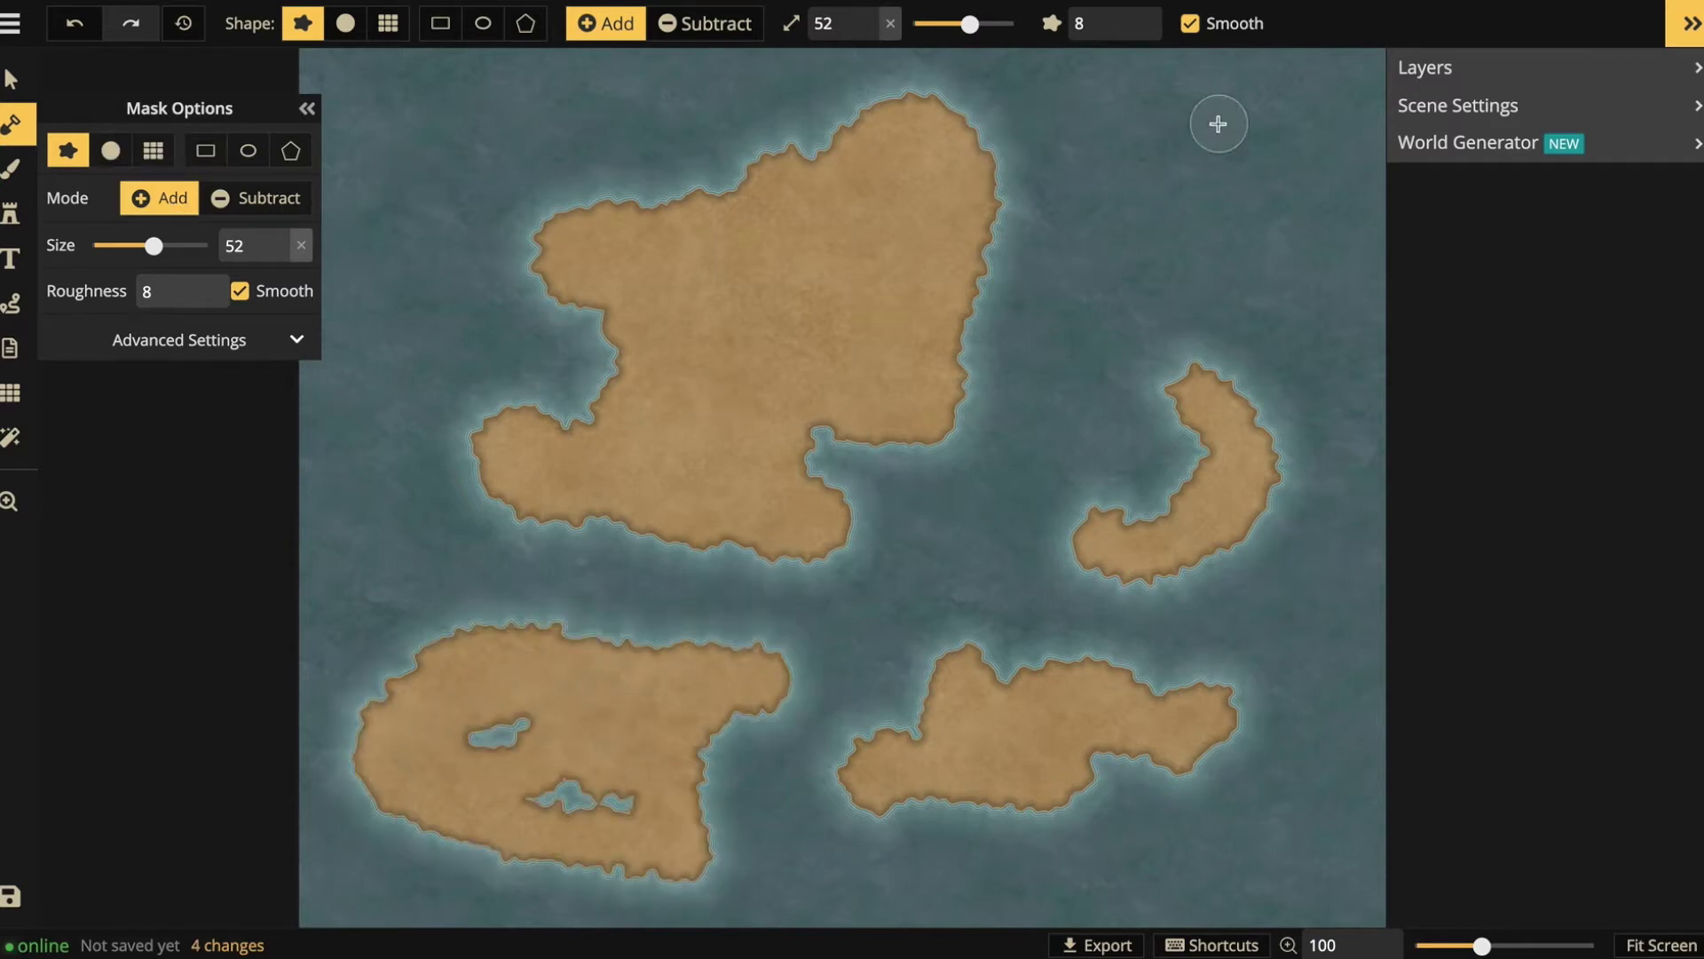
# - At brush size 13, dot small islets across the sea and add a ring-shaped islet top left
pyautogui.moveTo(154, 246); pyautogui.dragTo(124, 251)
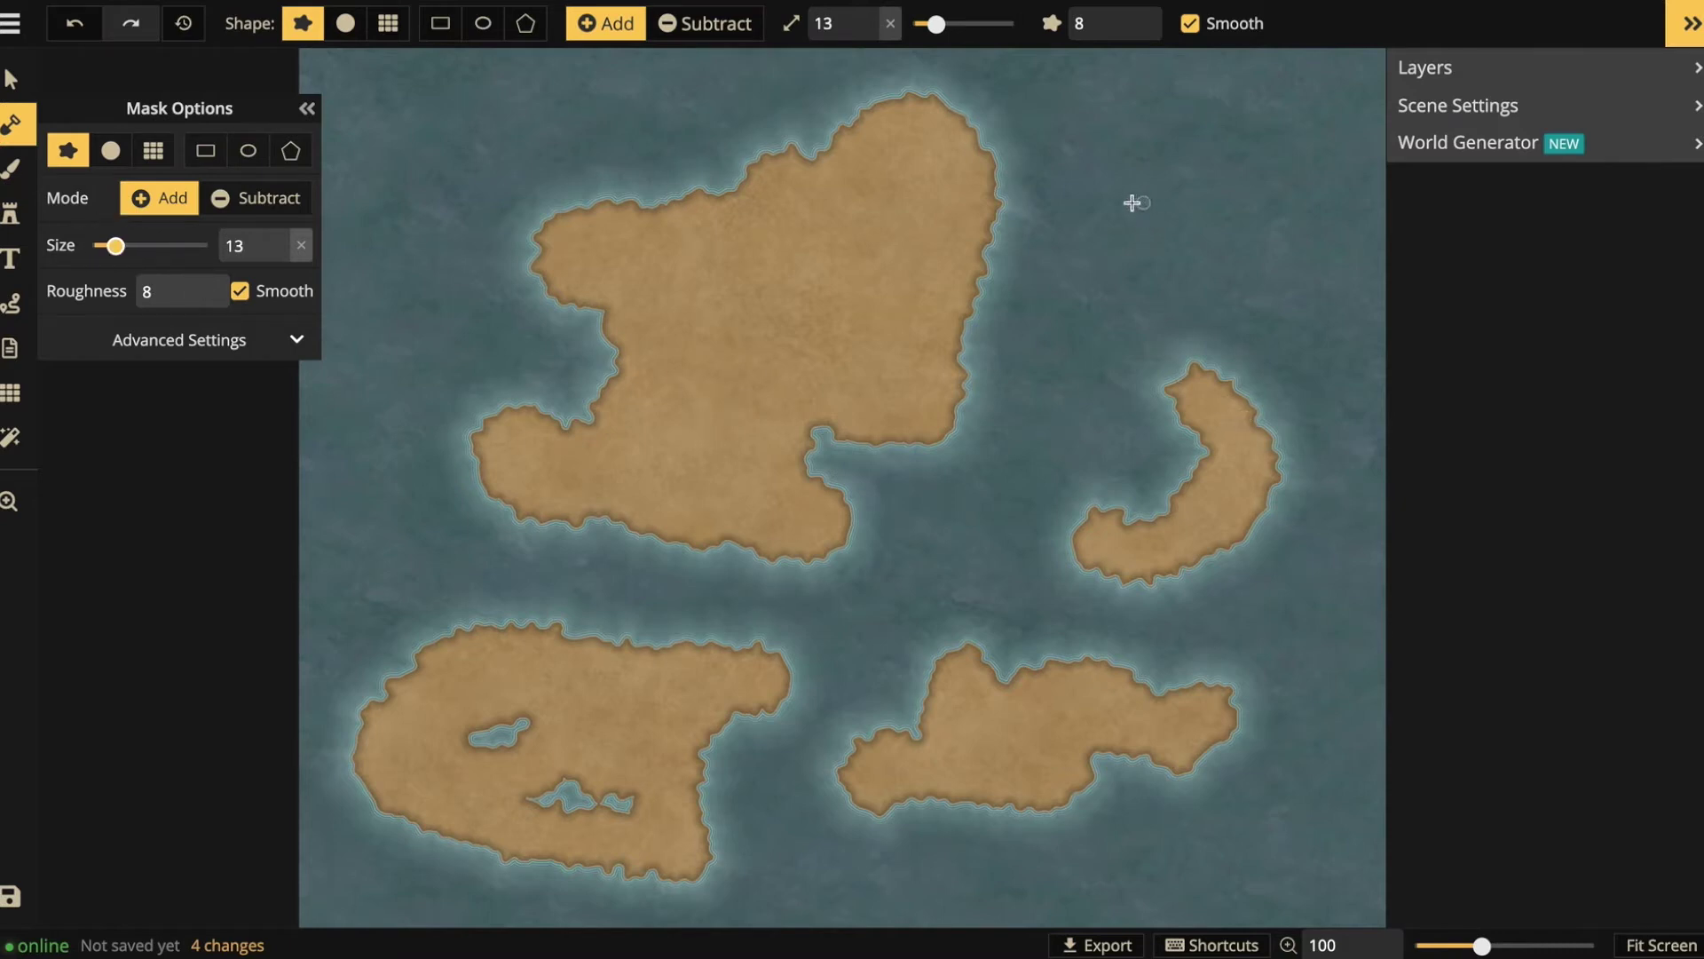
pyautogui.click(1031, 253)
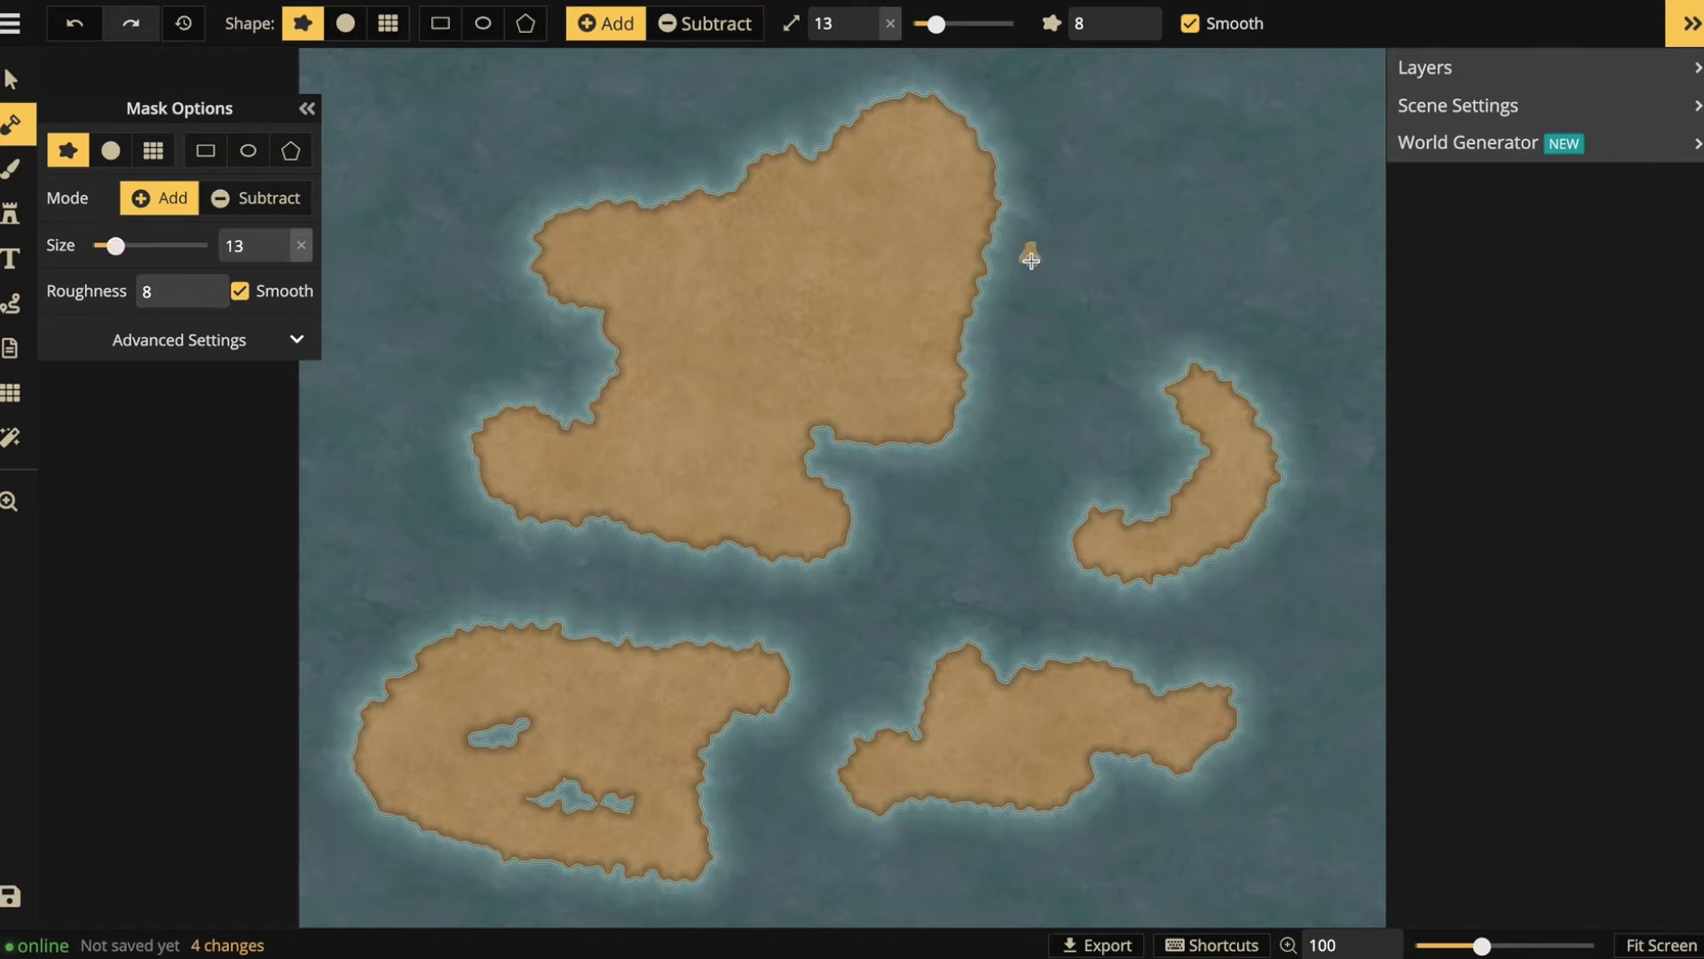
pyautogui.click(1031, 308)
pyautogui.click(1029, 364)
pyautogui.click(1010, 420)
pyautogui.click(1082, 357)
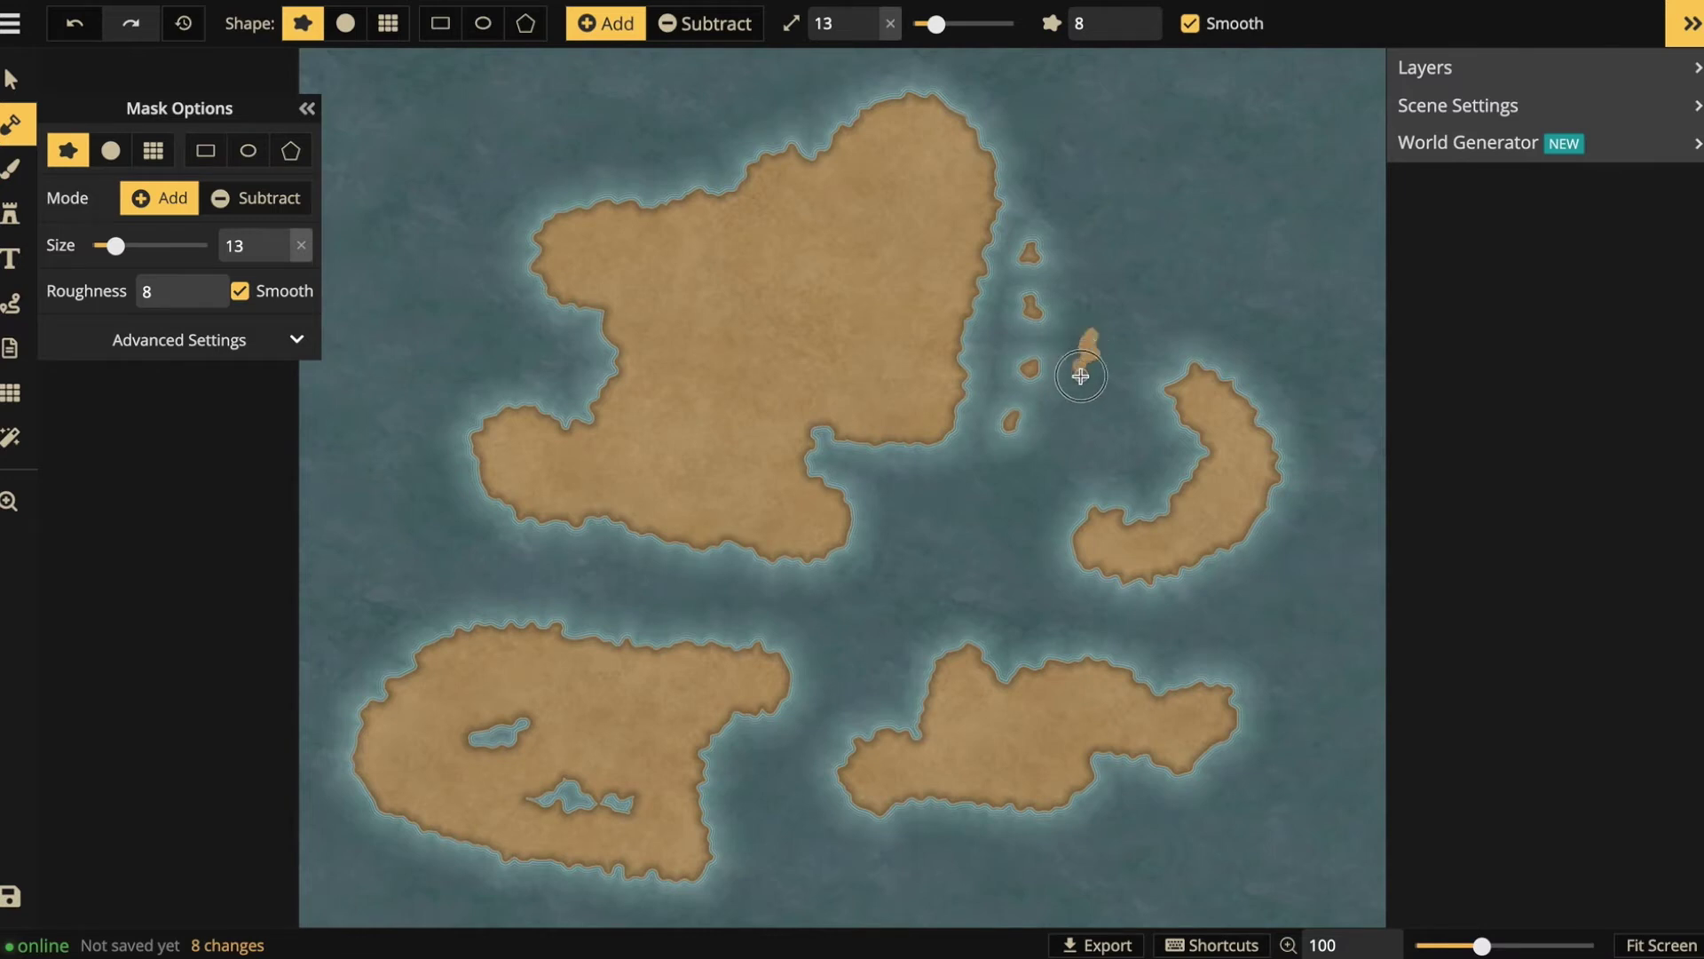
pyautogui.click(927, 571)
pyautogui.click(916, 600)
pyautogui.click(1311, 803)
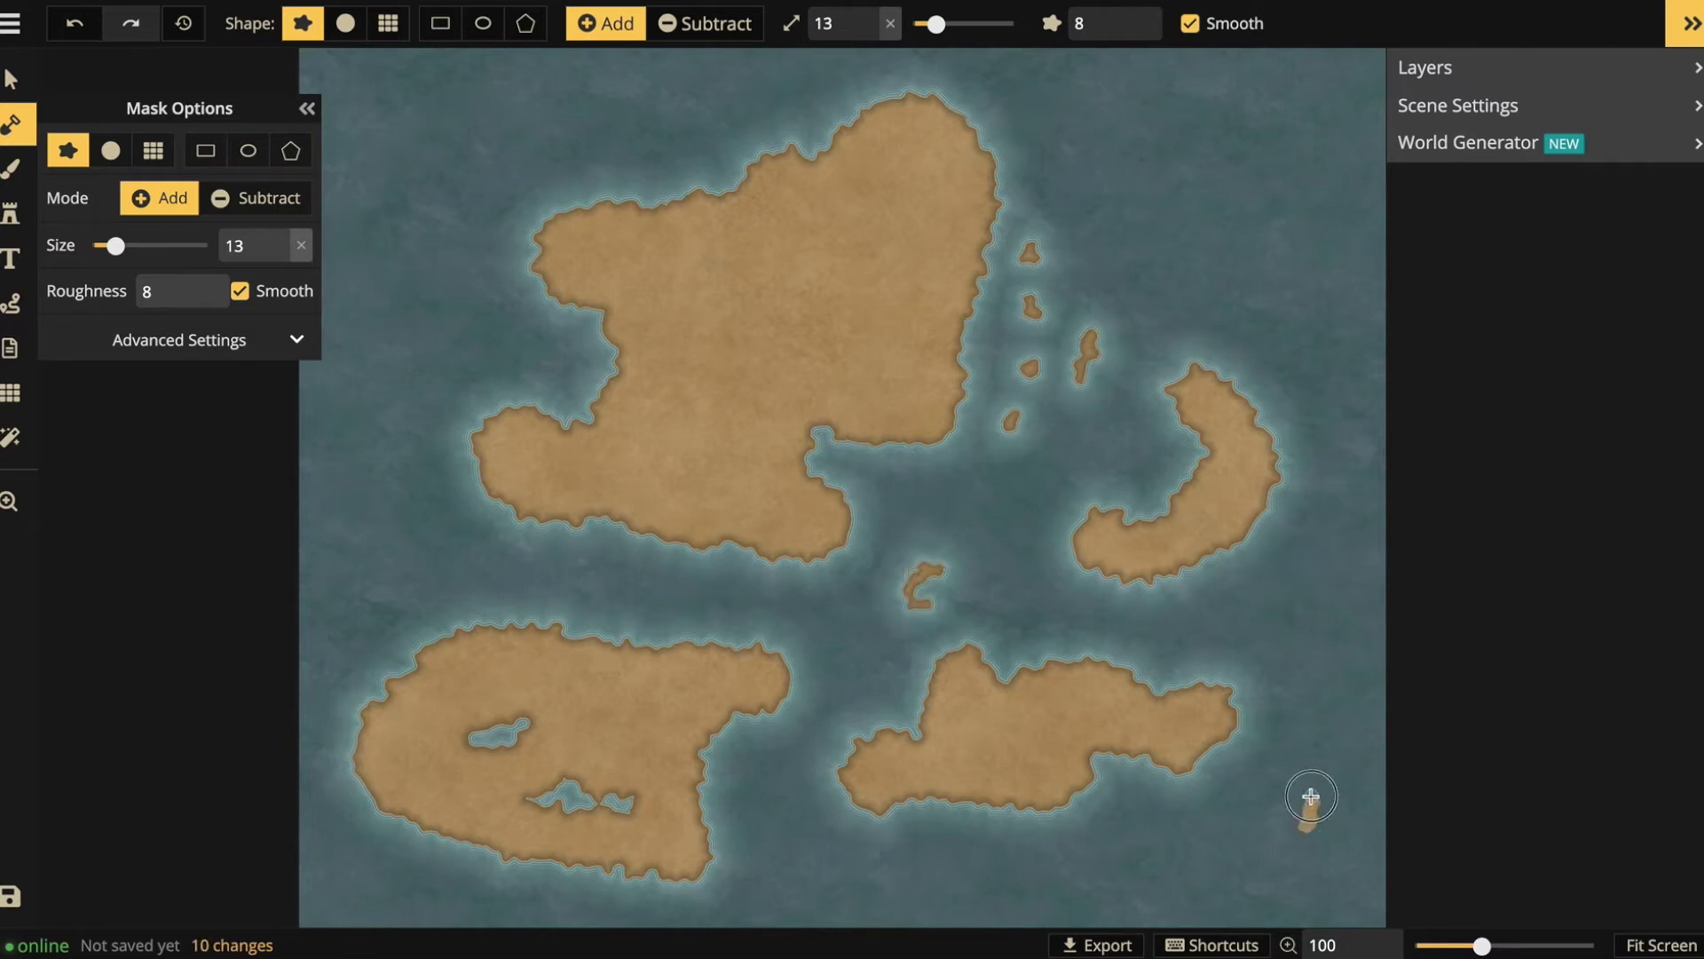
pyautogui.moveTo(1162, 892); pyautogui.dragTo(1107, 891)
pyautogui.moveTo(434, 119)
pyautogui.mouseDown()
pyautogui.moveTo(391, 140)
pyautogui.moveTo(417, 205)
pyautogui.moveTo(447, 106)
pyautogui.moveTo(417, 112)
pyautogui.moveTo(452, 147)
pyautogui.moveTo(409, 133)
pyautogui.moveTo(395, 206)
pyautogui.mouseUp()
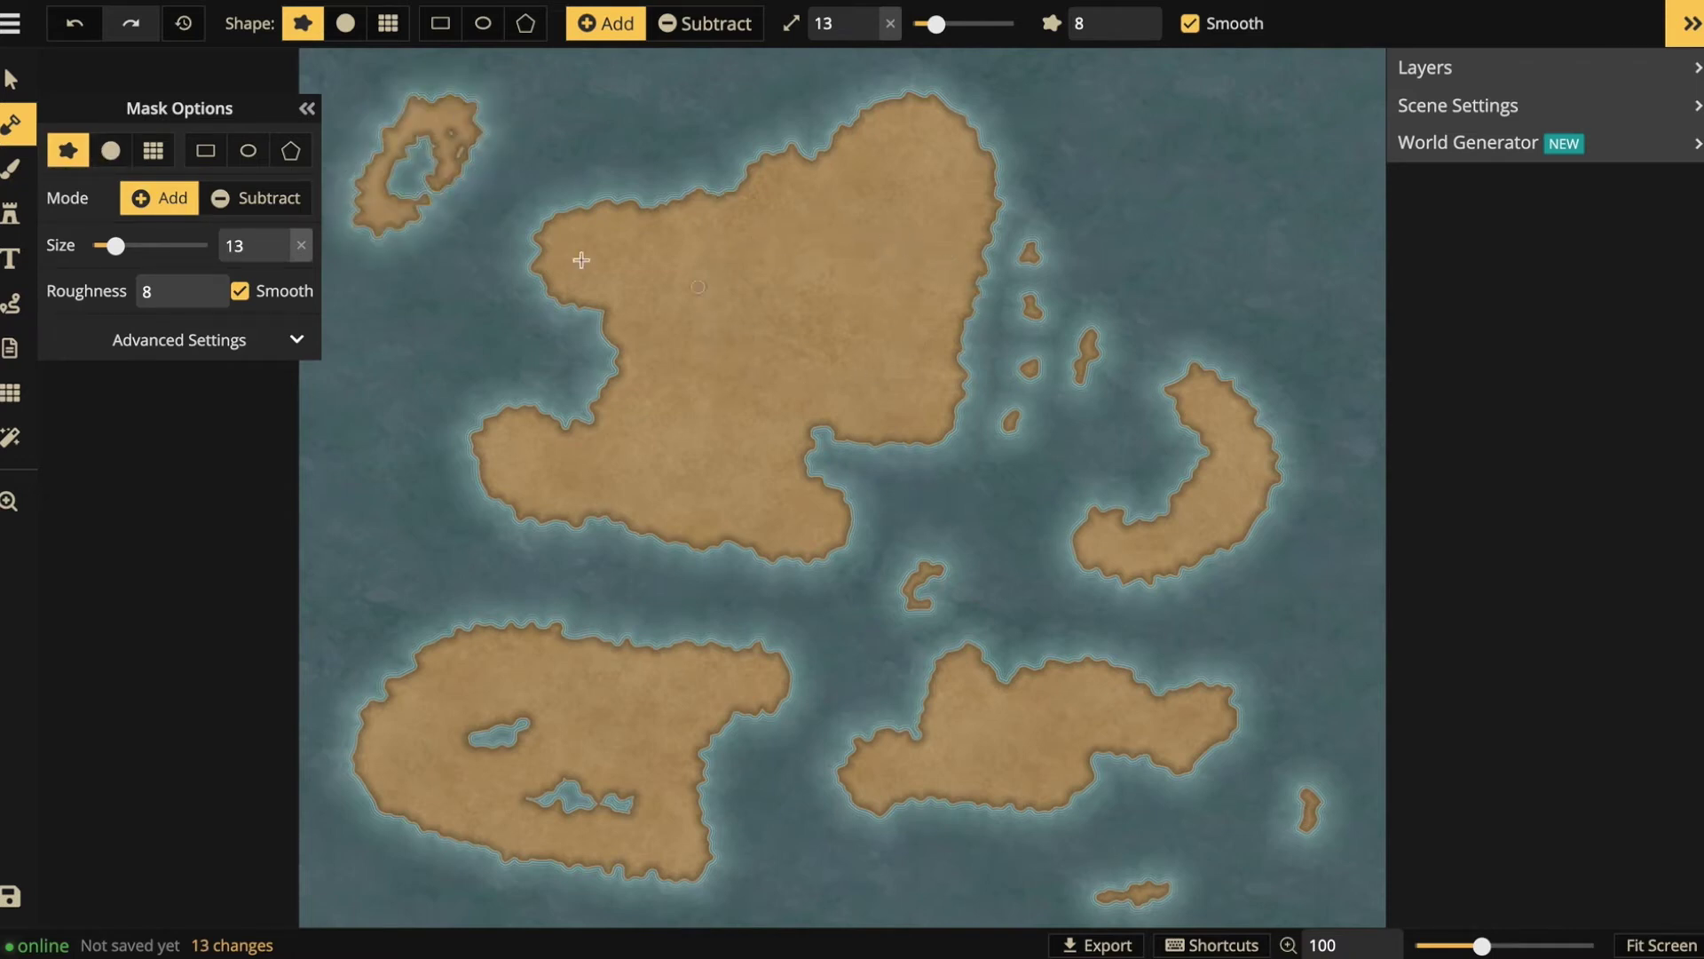
# - In Subtract mode at size 12, carve a lake, inlets, northern channels and a southern bay into the main island
pyautogui.click(264, 199)
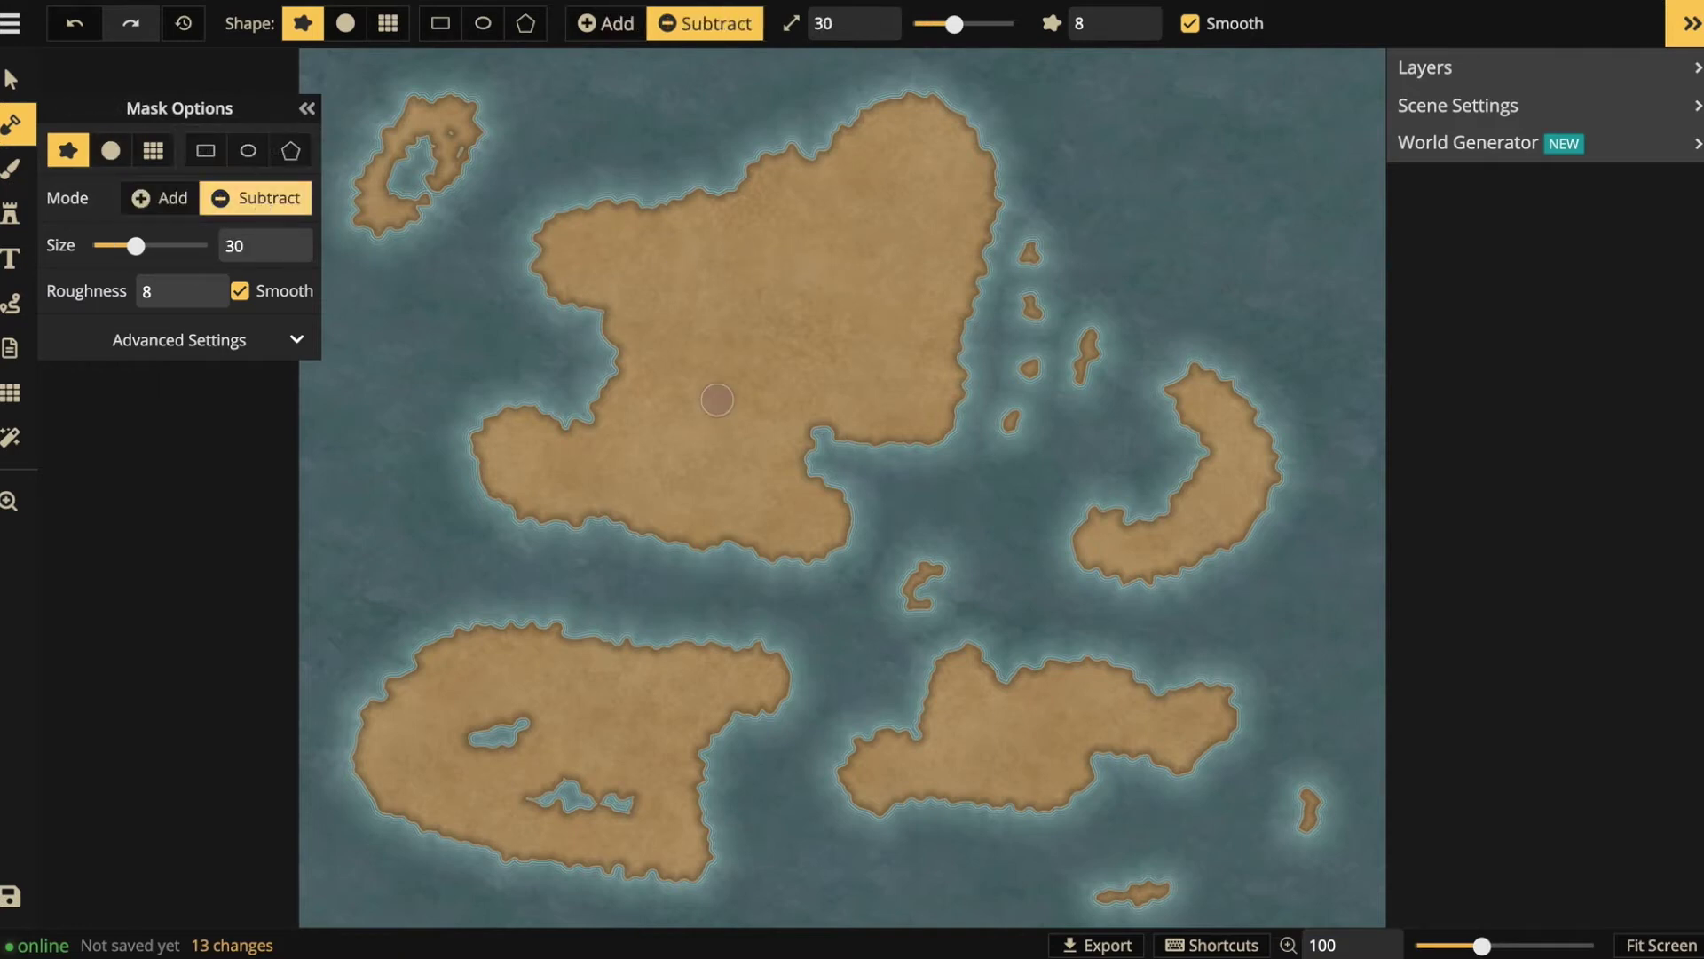
pyautogui.moveTo(135, 249); pyautogui.dragTo(113, 247)
pyautogui.moveTo(845, 249); pyautogui.dragTo(814, 258)
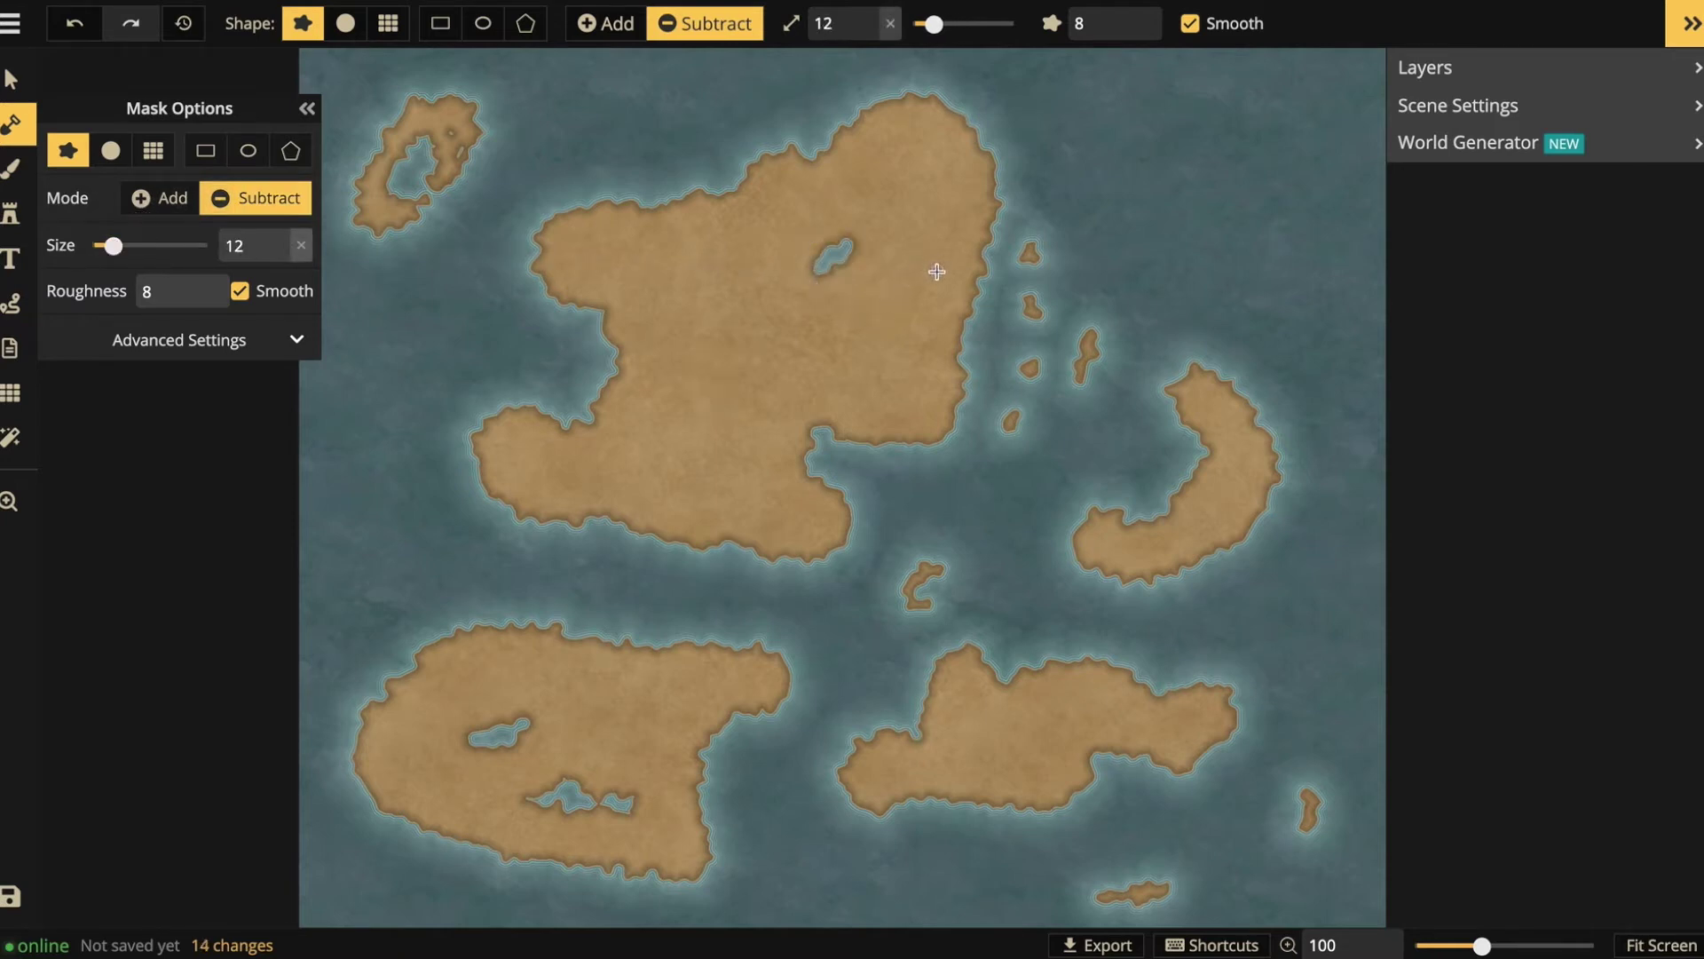
pyautogui.moveTo(919, 272)
pyautogui.mouseDown()
pyautogui.moveTo(919, 299)
pyautogui.moveTo(974, 316)
pyautogui.moveTo(953, 280)
pyautogui.mouseUp()
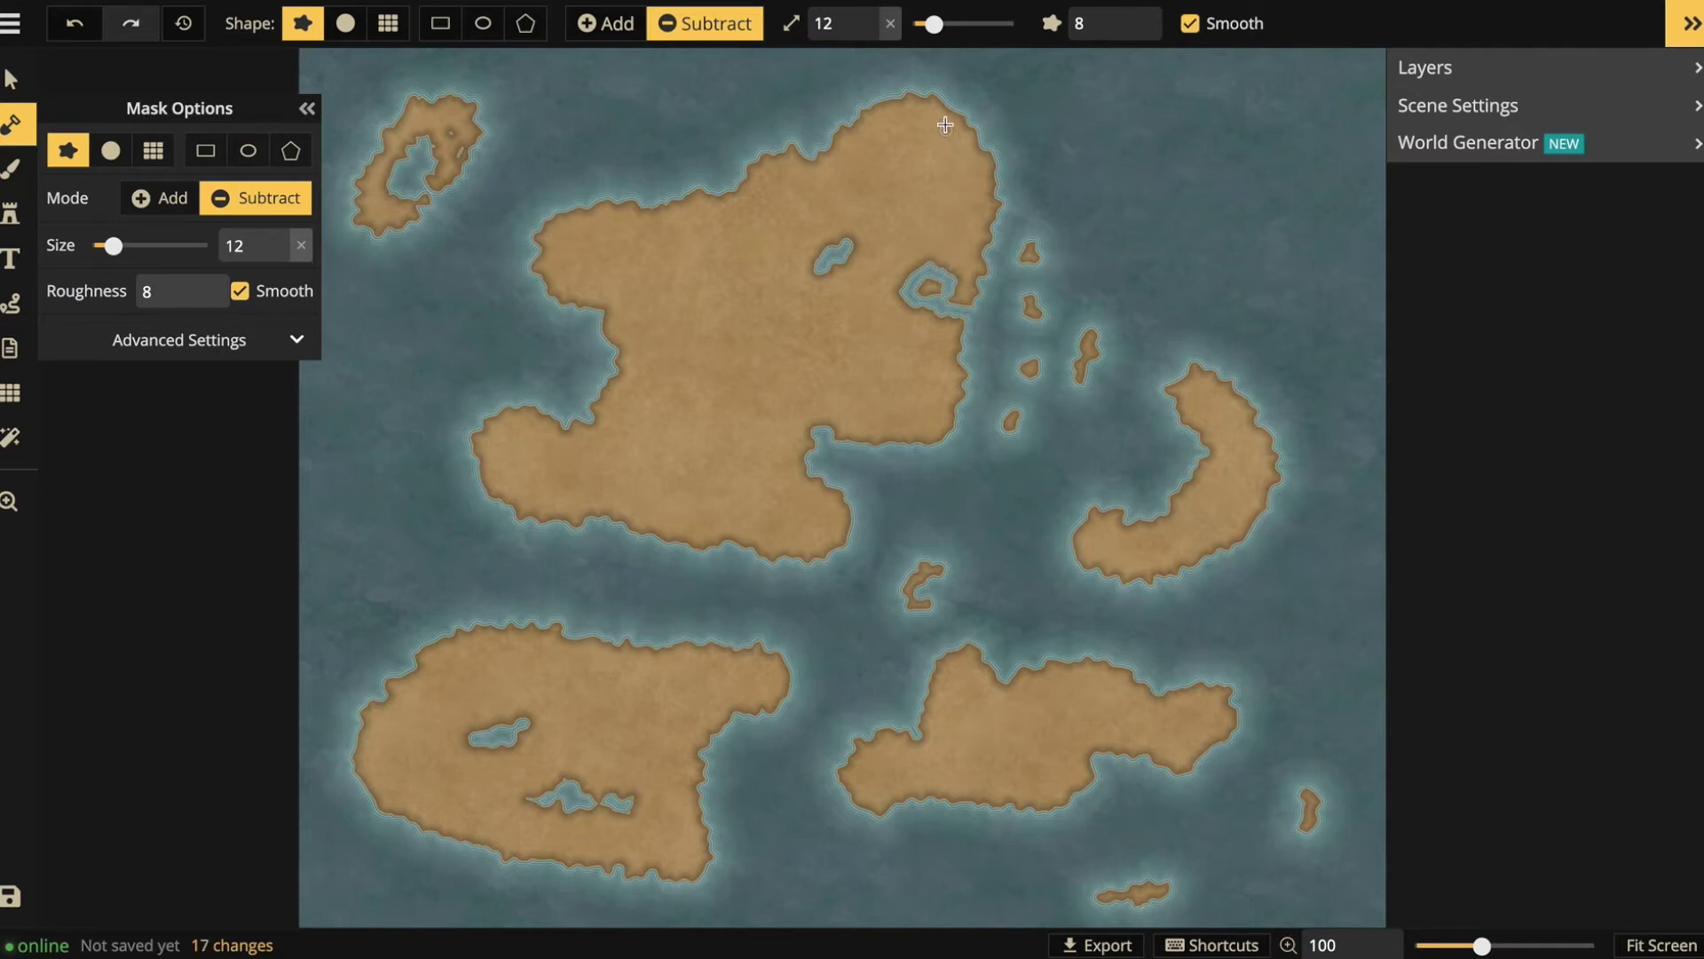
pyautogui.moveTo(939, 97)
pyautogui.mouseDown()
pyautogui.moveTo(937, 166)
pyautogui.moveTo(958, 176)
pyautogui.moveTo(997, 150)
pyautogui.moveTo(957, 108)
pyautogui.moveTo(981, 156)
pyautogui.mouseUp()
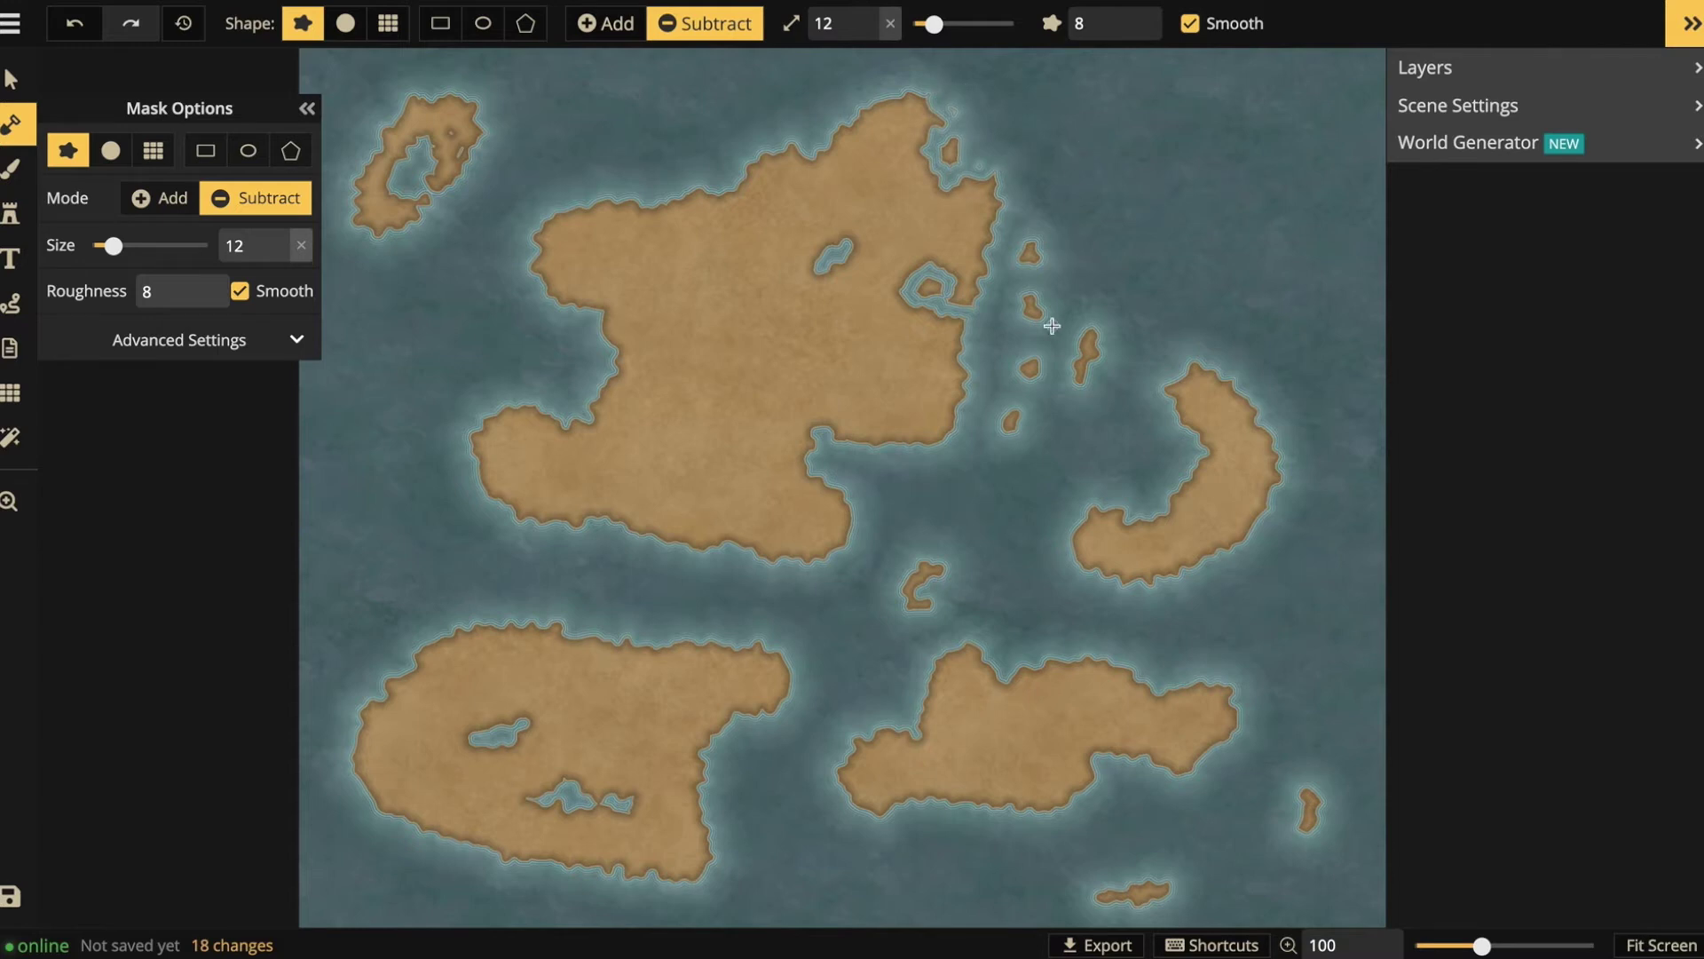
pyautogui.moveTo(903, 440); pyautogui.dragTo(909, 413)
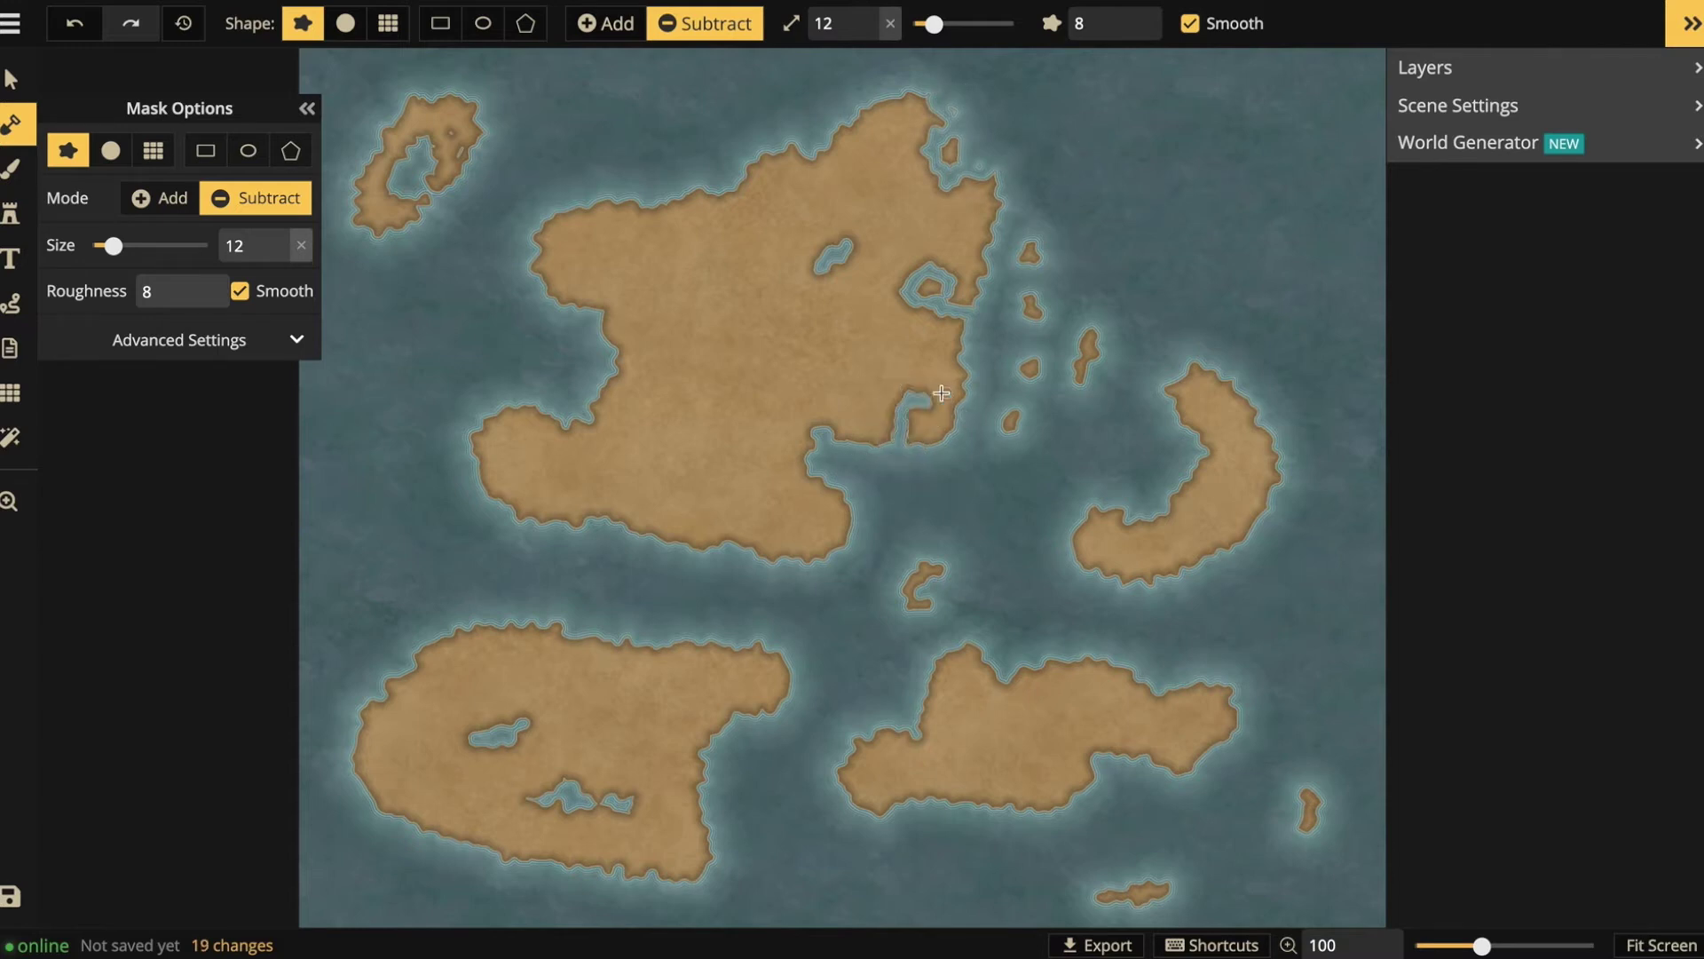
pyautogui.moveTo(633, 507)
pyautogui.mouseDown()
pyautogui.moveTo(667, 517)
pyautogui.moveTo(661, 542)
pyautogui.moveTo(651, 490)
pyautogui.moveTo(657, 551)
pyautogui.mouseUp()
# - Stamp Brown Mountains across the main island with smaller peaks south-west, plus chains on both southern islands
pyautogui.click(6, 225)
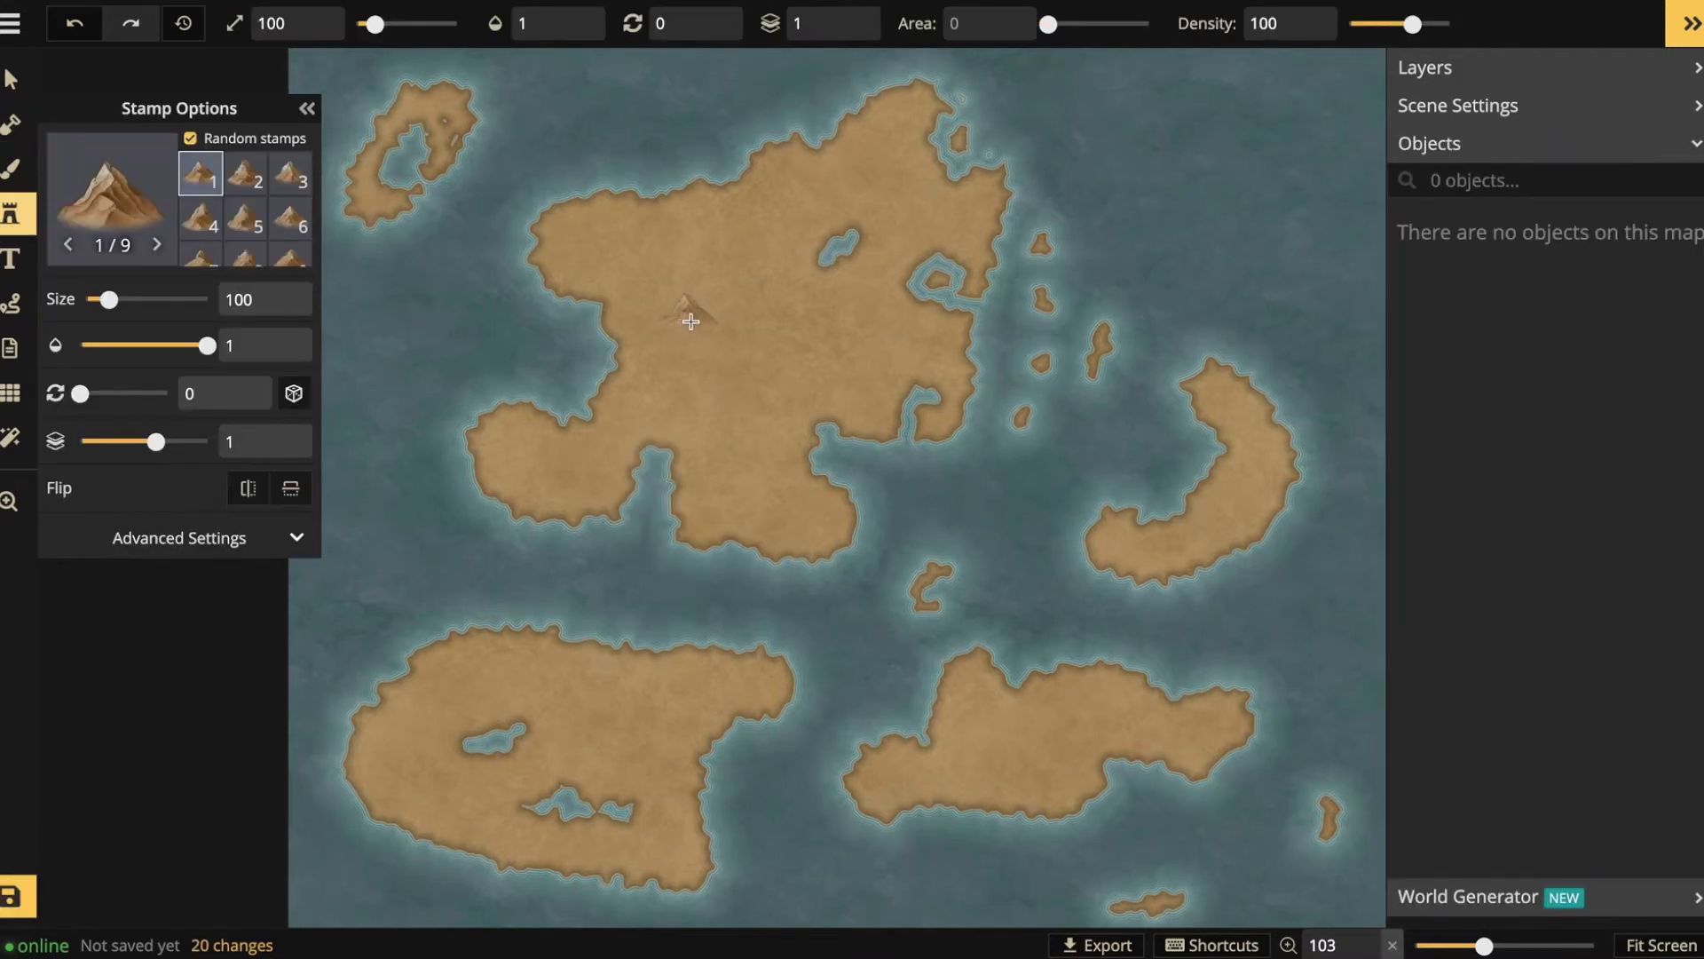
pyautogui.moveTo(883, 169); pyautogui.dragTo(737, 222)
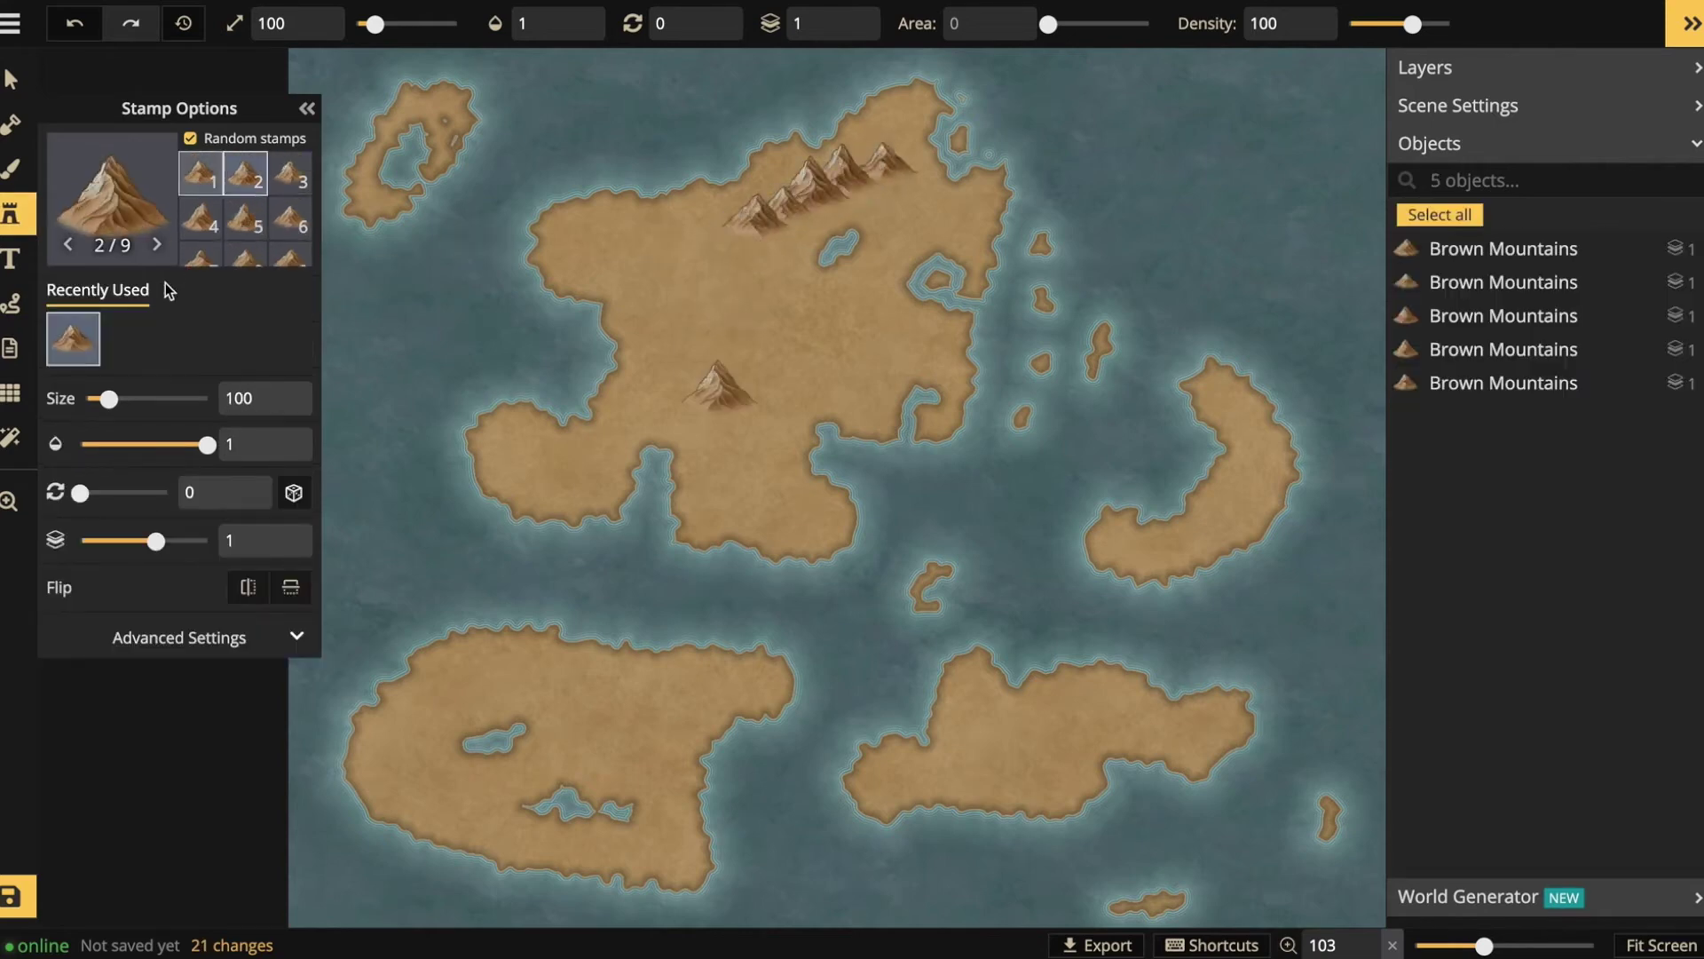
pyautogui.moveTo(107, 400); pyautogui.dragTo(91, 401)
pyautogui.moveTo(751, 226); pyautogui.dragTo(701, 311)
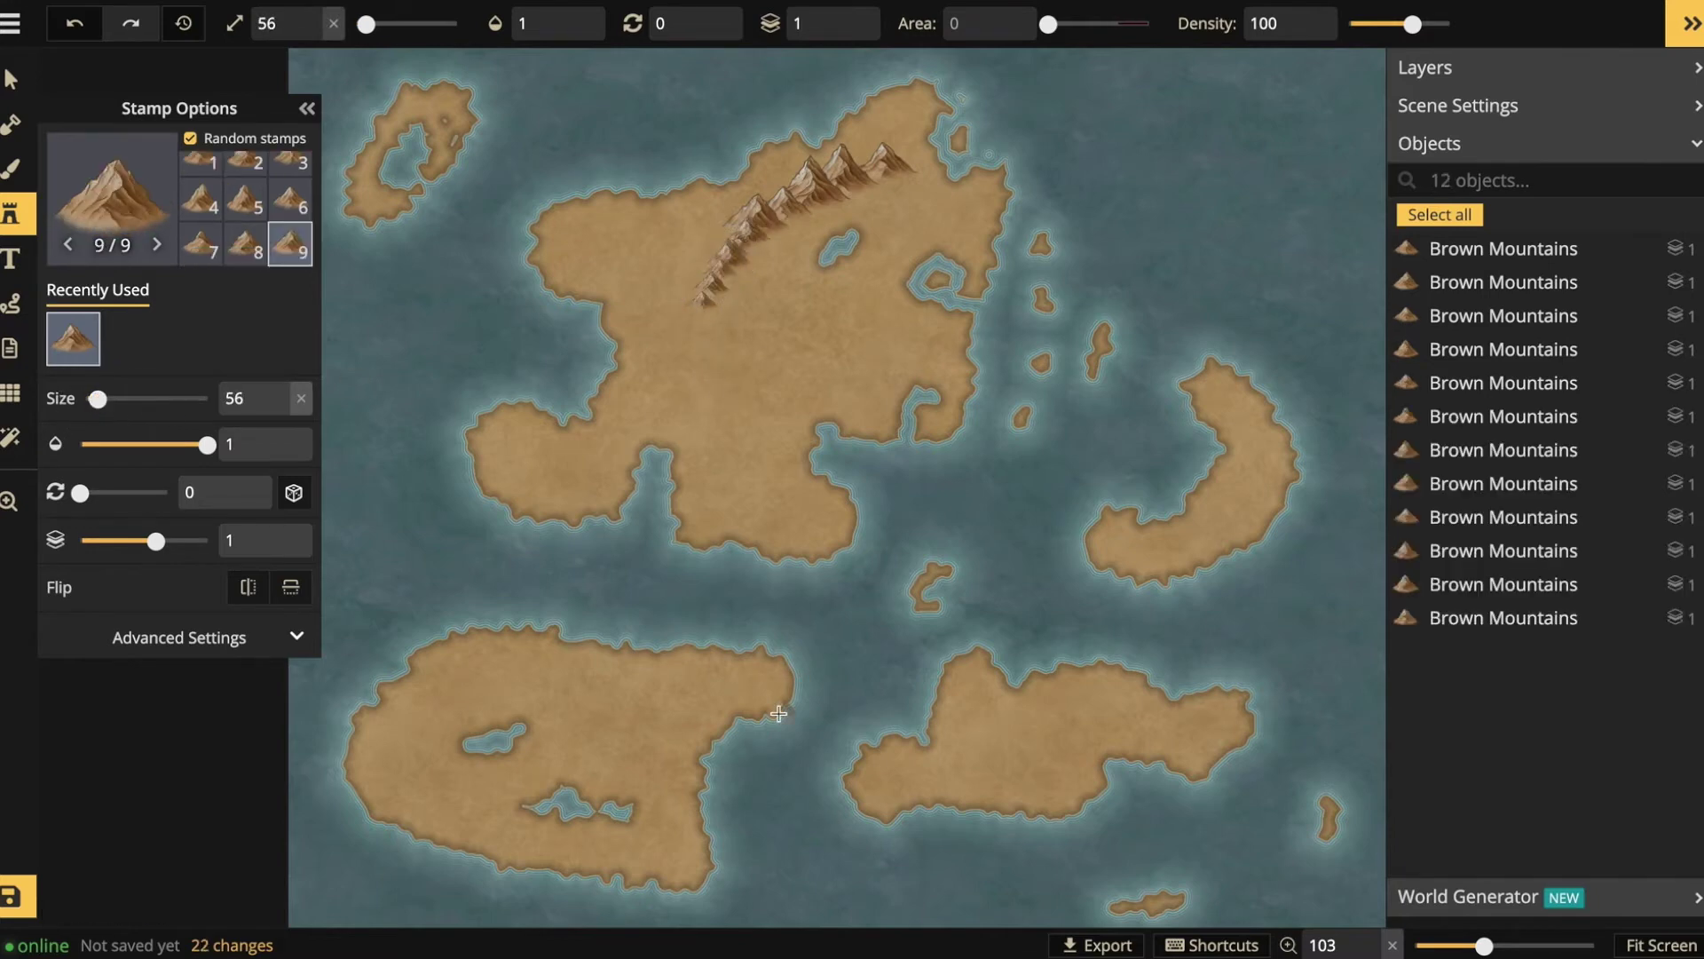
pyautogui.moveTo(985, 761); pyautogui.dragTo(1065, 720)
pyautogui.moveTo(612, 685)
pyautogui.mouseDown()
pyautogui.moveTo(586, 689)
pyautogui.moveTo(620, 757)
pyautogui.mouseUp()
pyautogui.moveTo(430, 799); pyautogui.dragTo(418, 730)
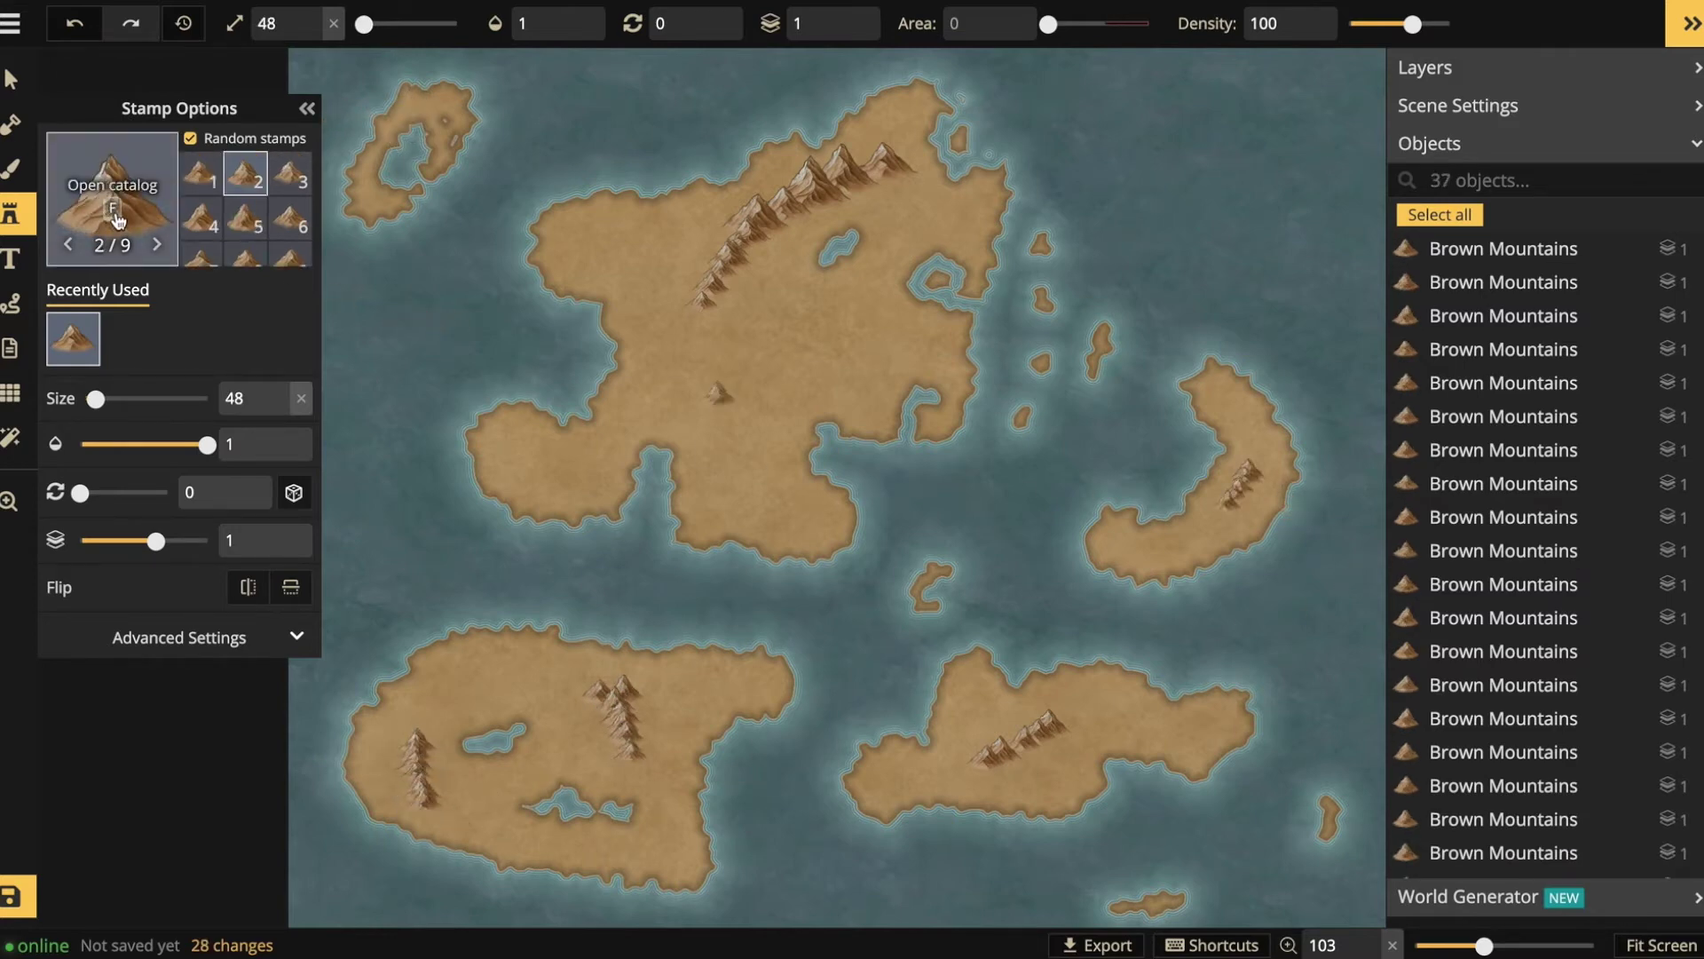
# - Pick Brown Hills from the Stamp Catalog, stamp a trial line, then undo it
pyautogui.click(118, 219)
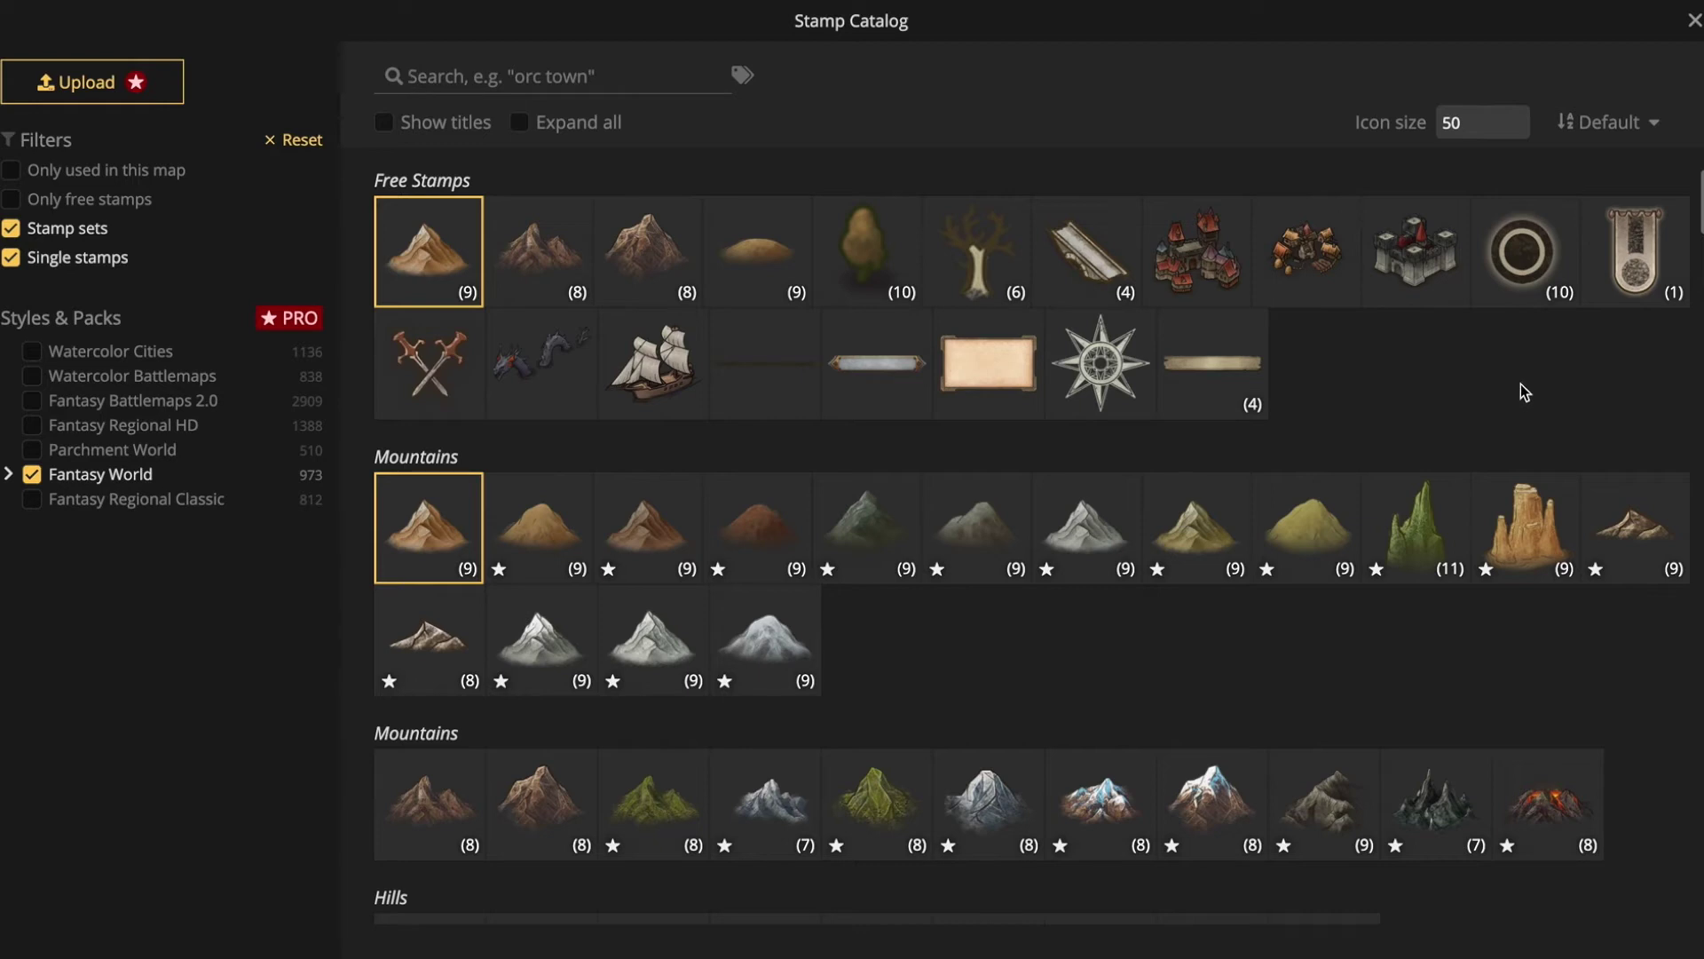
pyautogui.scroll(-5, 1523, 390)
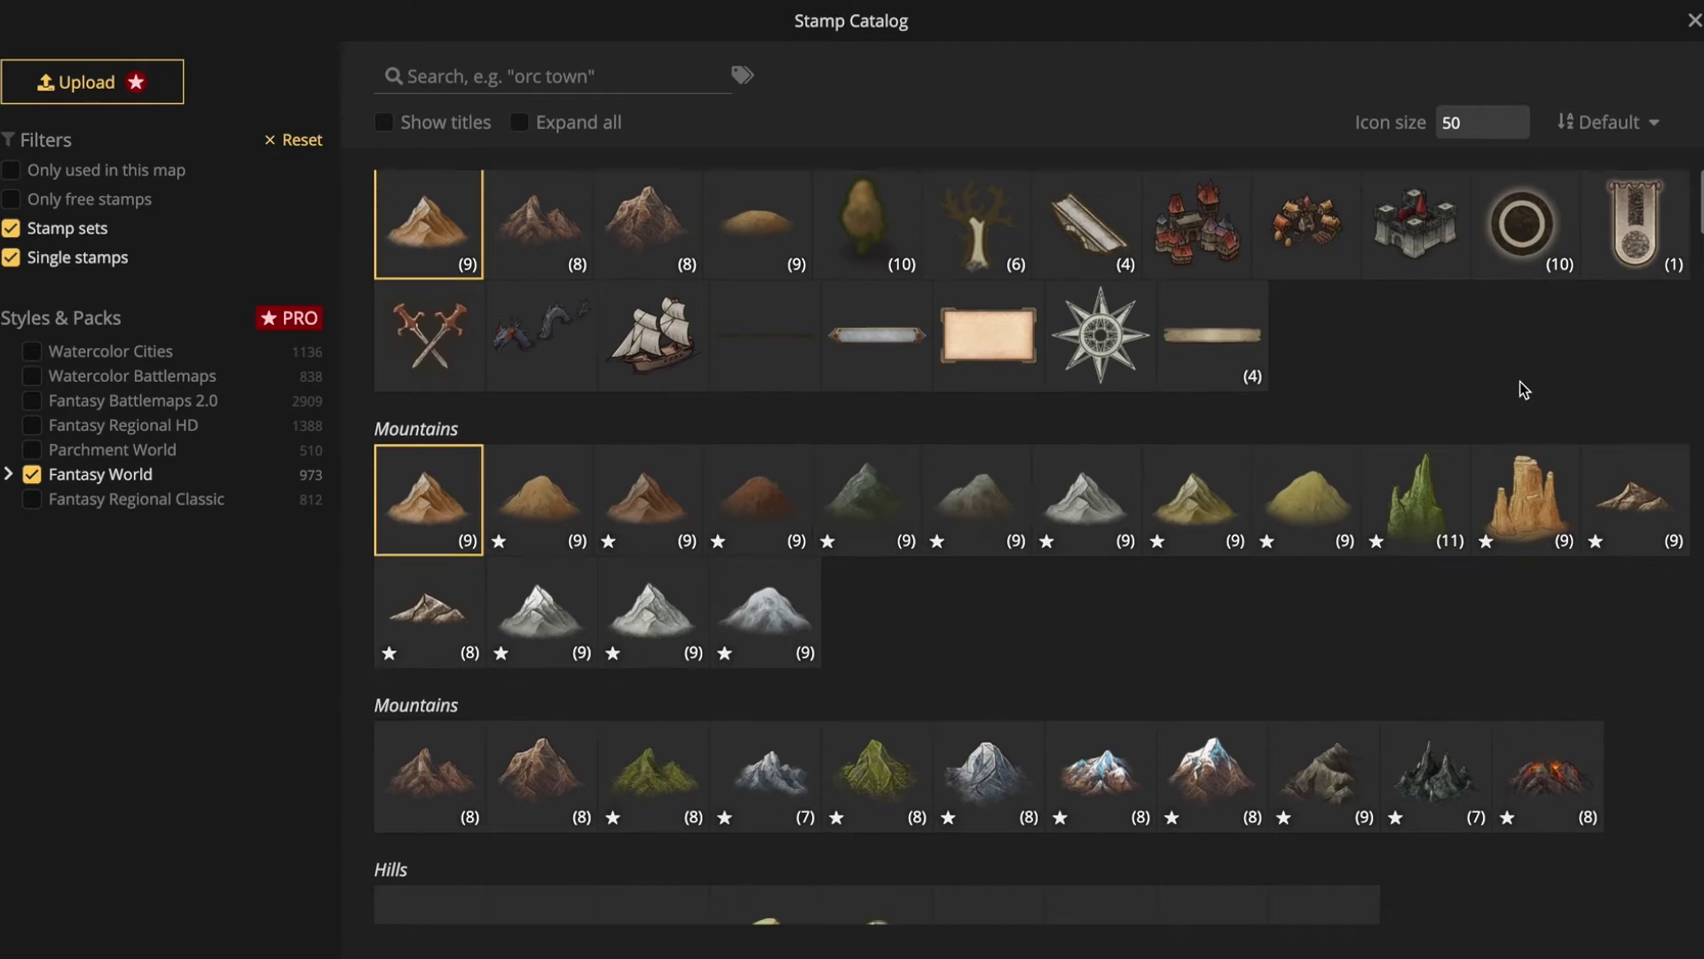
pyautogui.click(435, 519)
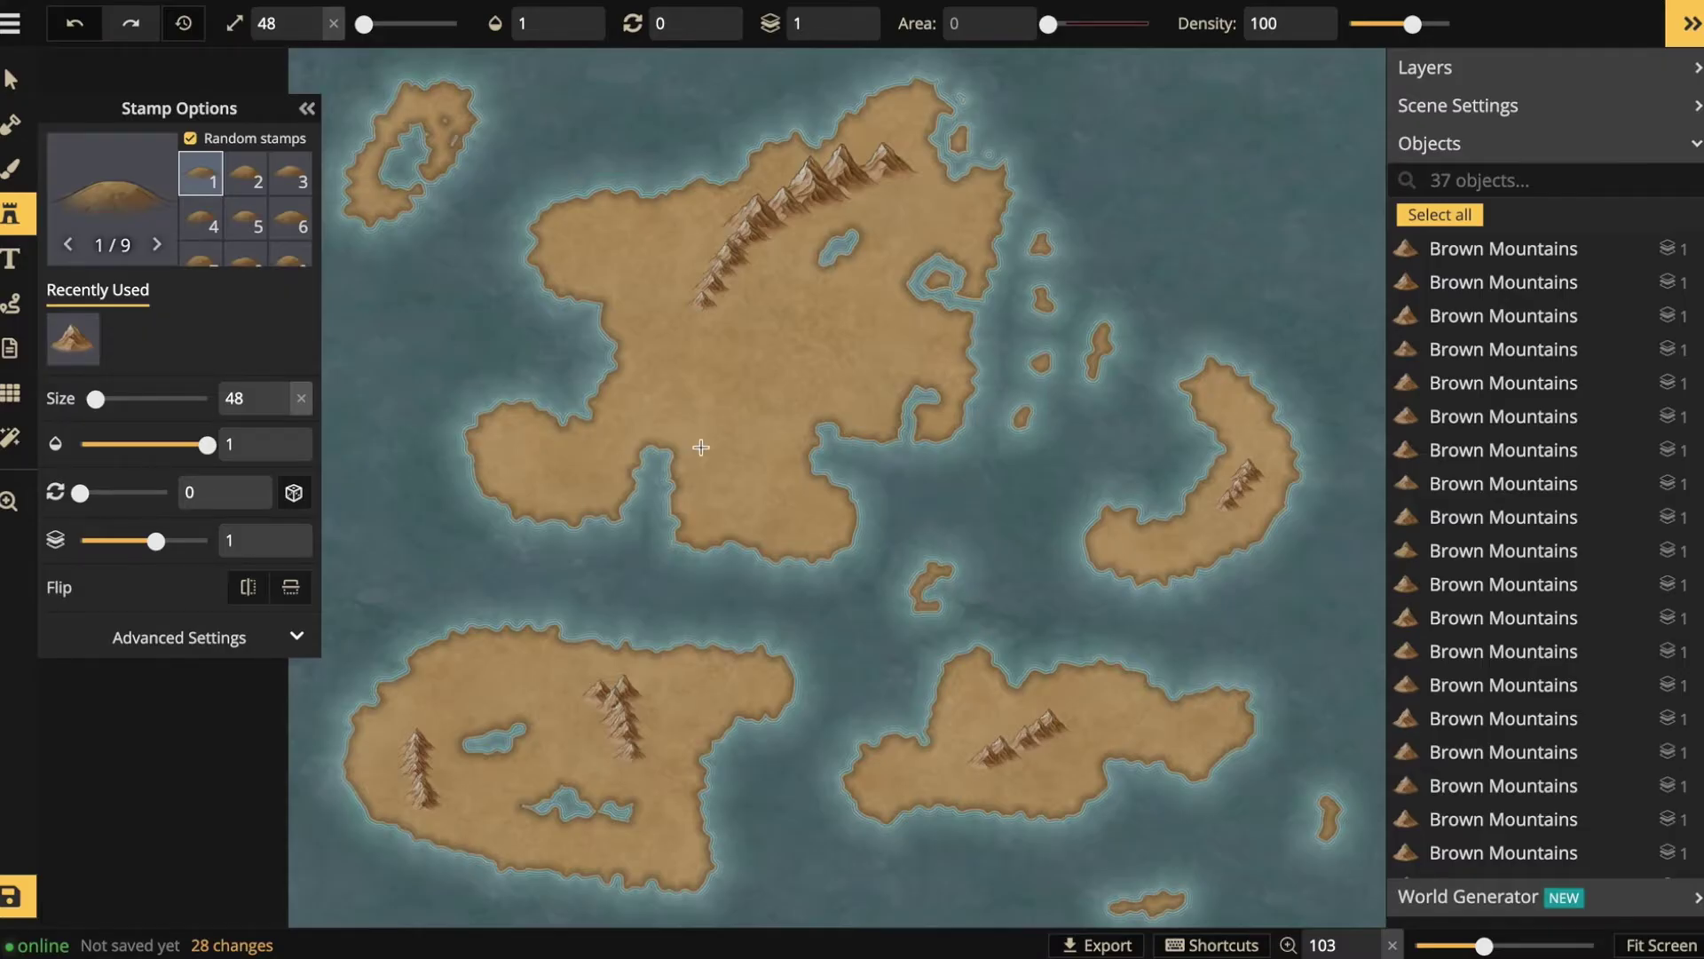
pyautogui.moveTo(751, 471); pyautogui.dragTo(785, 411)
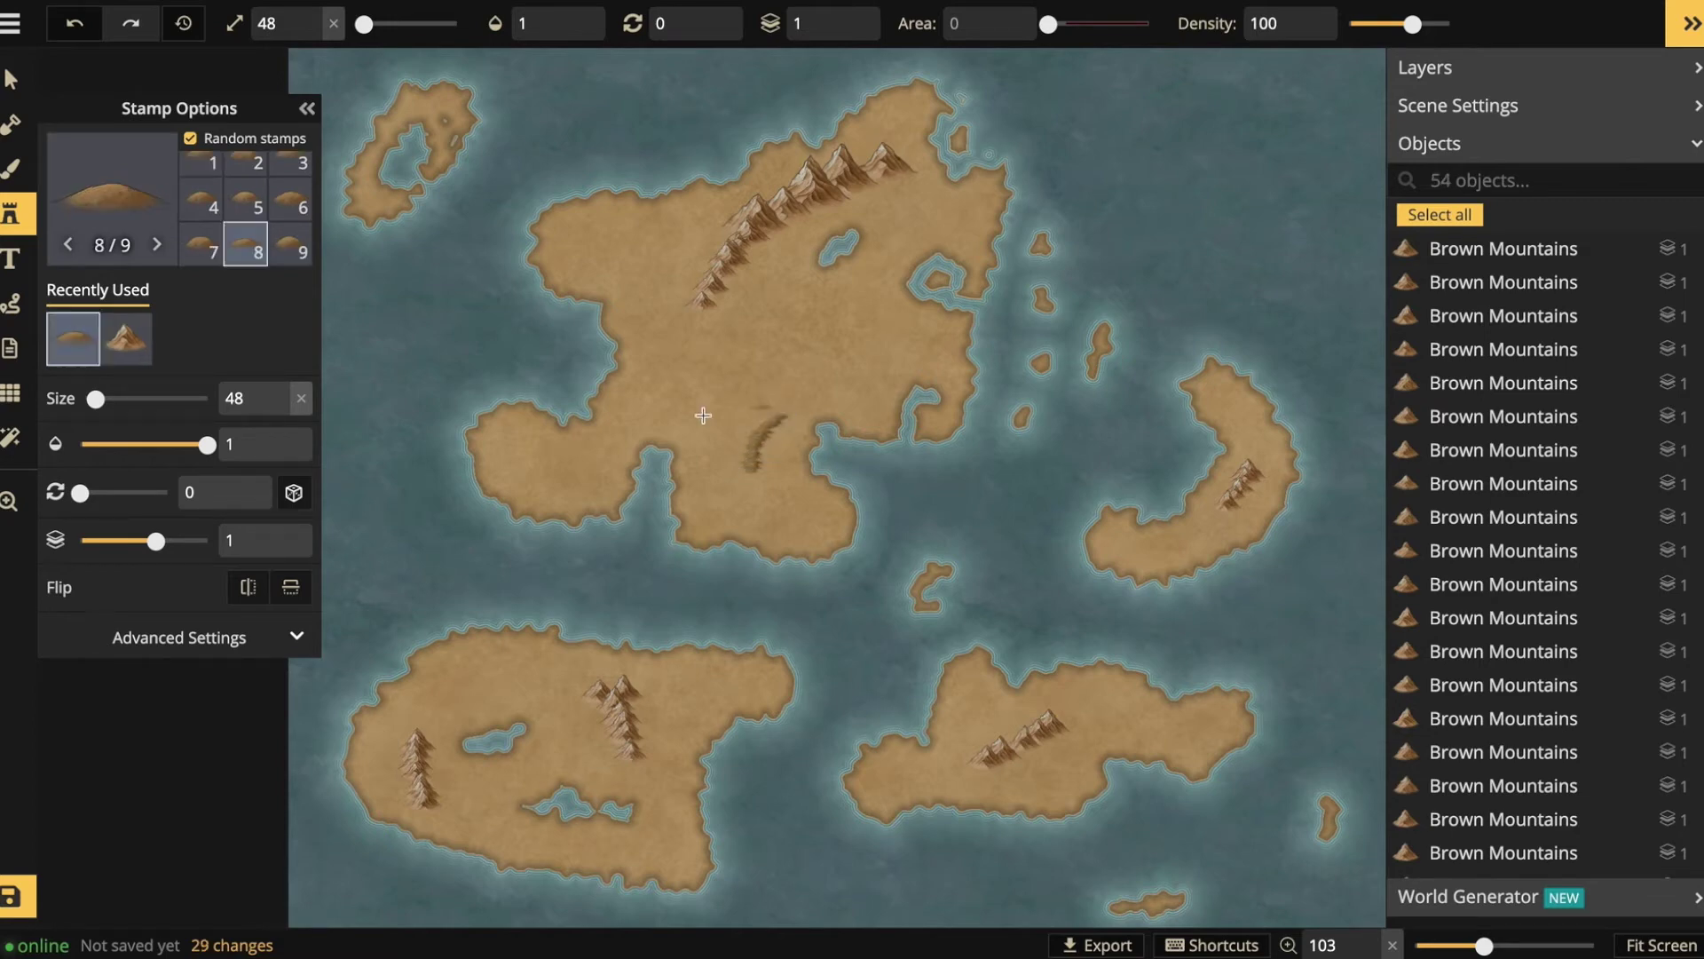
pyautogui.click(76, 25)
# - Place individual Brown Hills on the main island, enlarging the stamp to 109 then 192
pyautogui.click(735, 469)
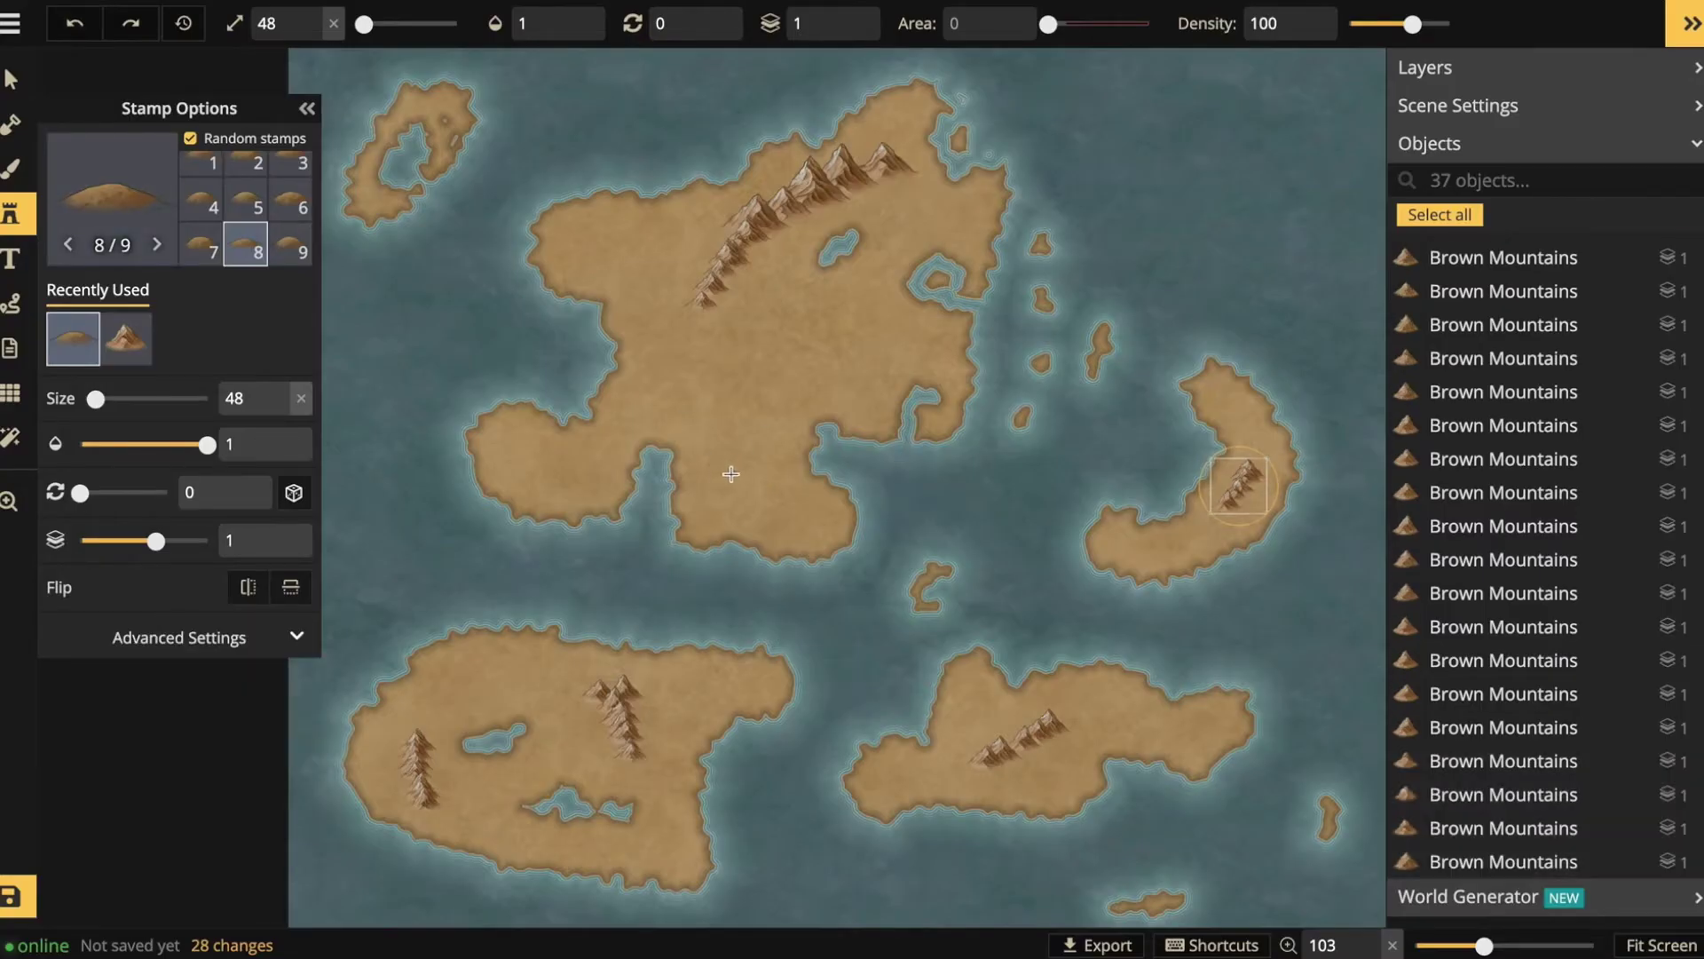
pyautogui.moveTo(96, 399); pyautogui.dragTo(111, 399)
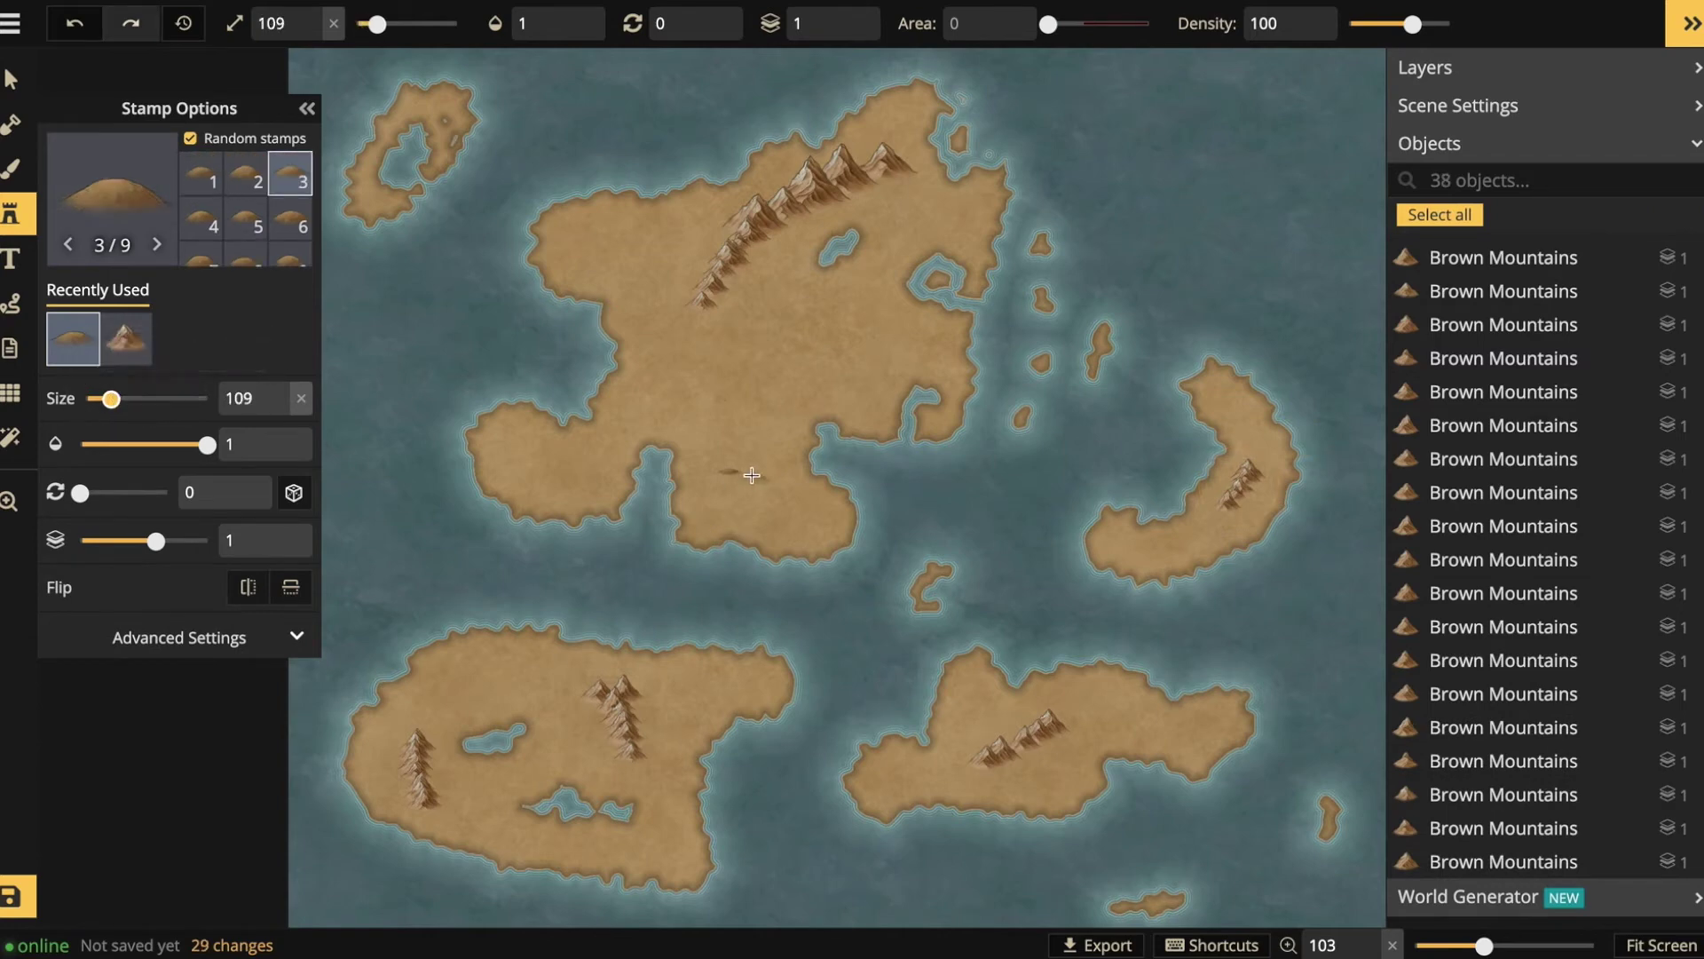
pyautogui.click(750, 472)
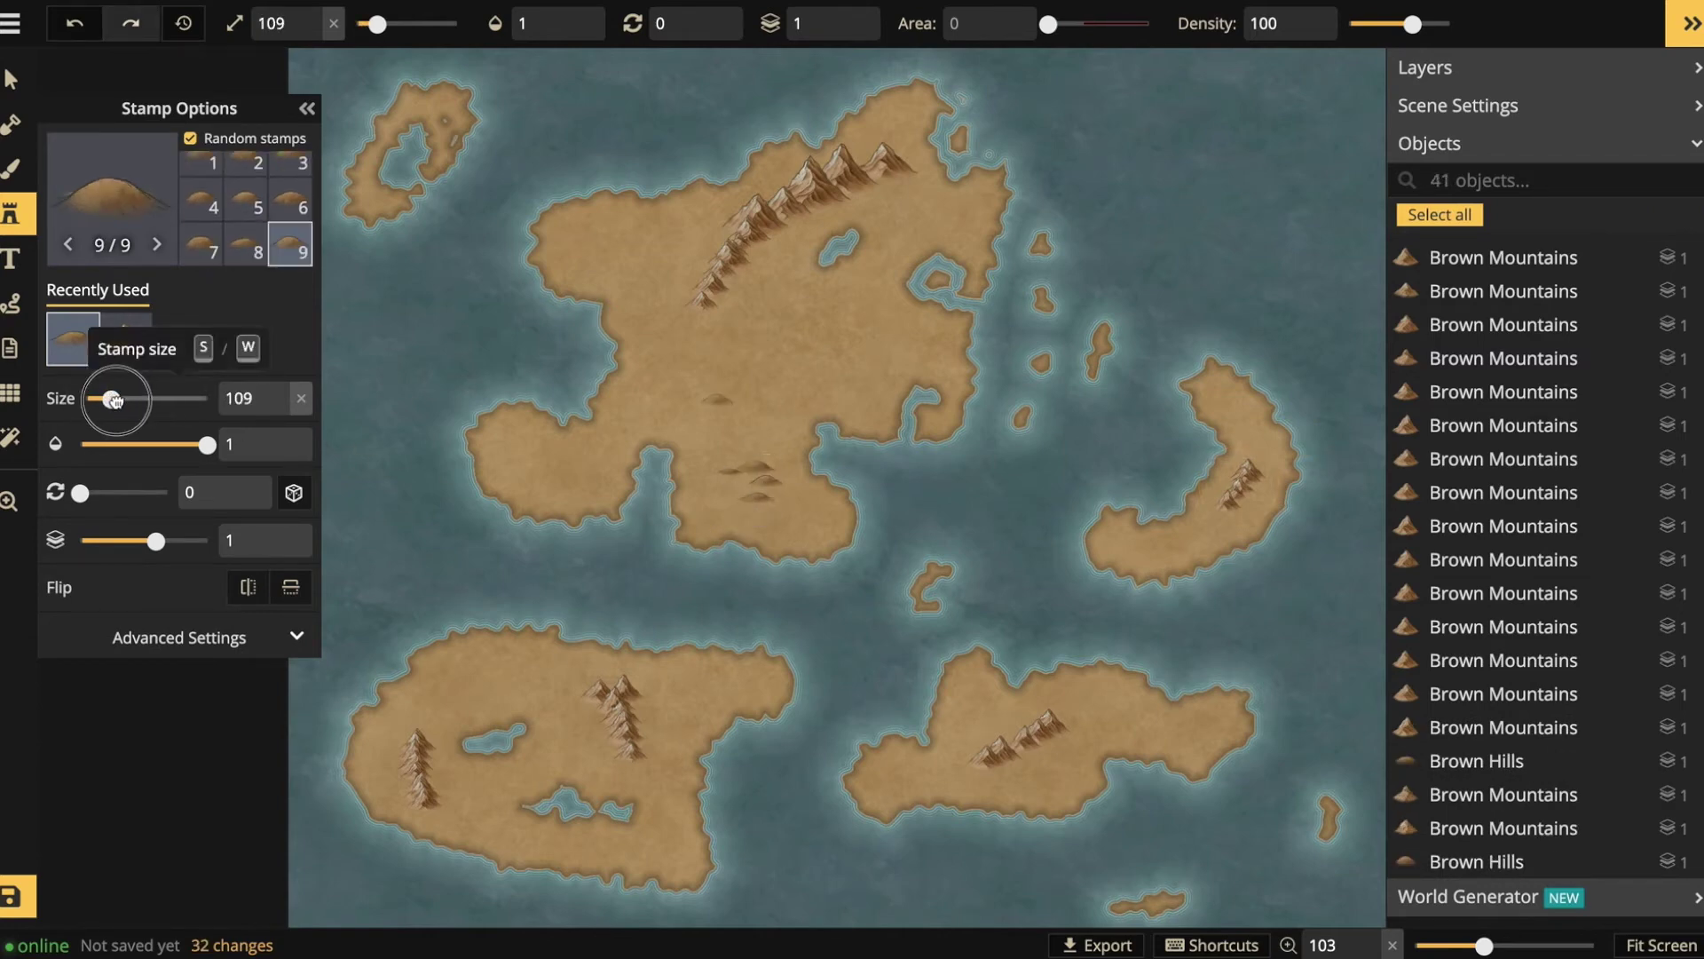
pyautogui.moveTo(111, 399); pyautogui.dragTo(132, 399)
pyautogui.click(742, 445)
pyautogui.click(756, 490)
pyautogui.click(826, 371)
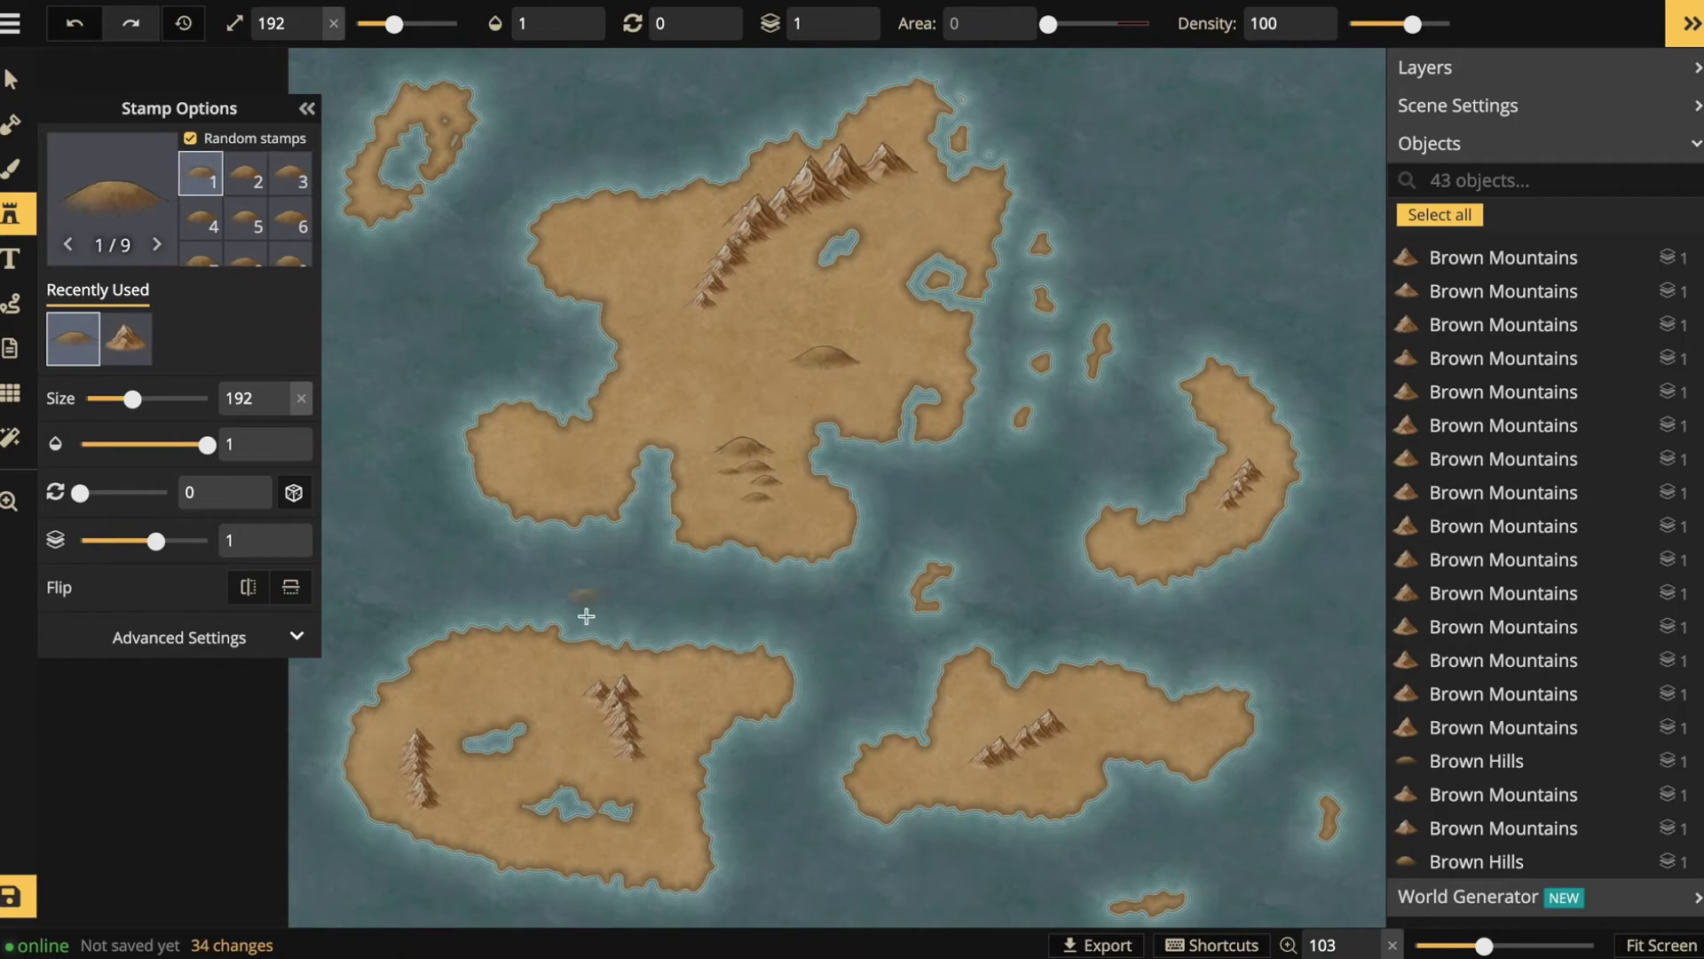
pyautogui.click(113, 191)
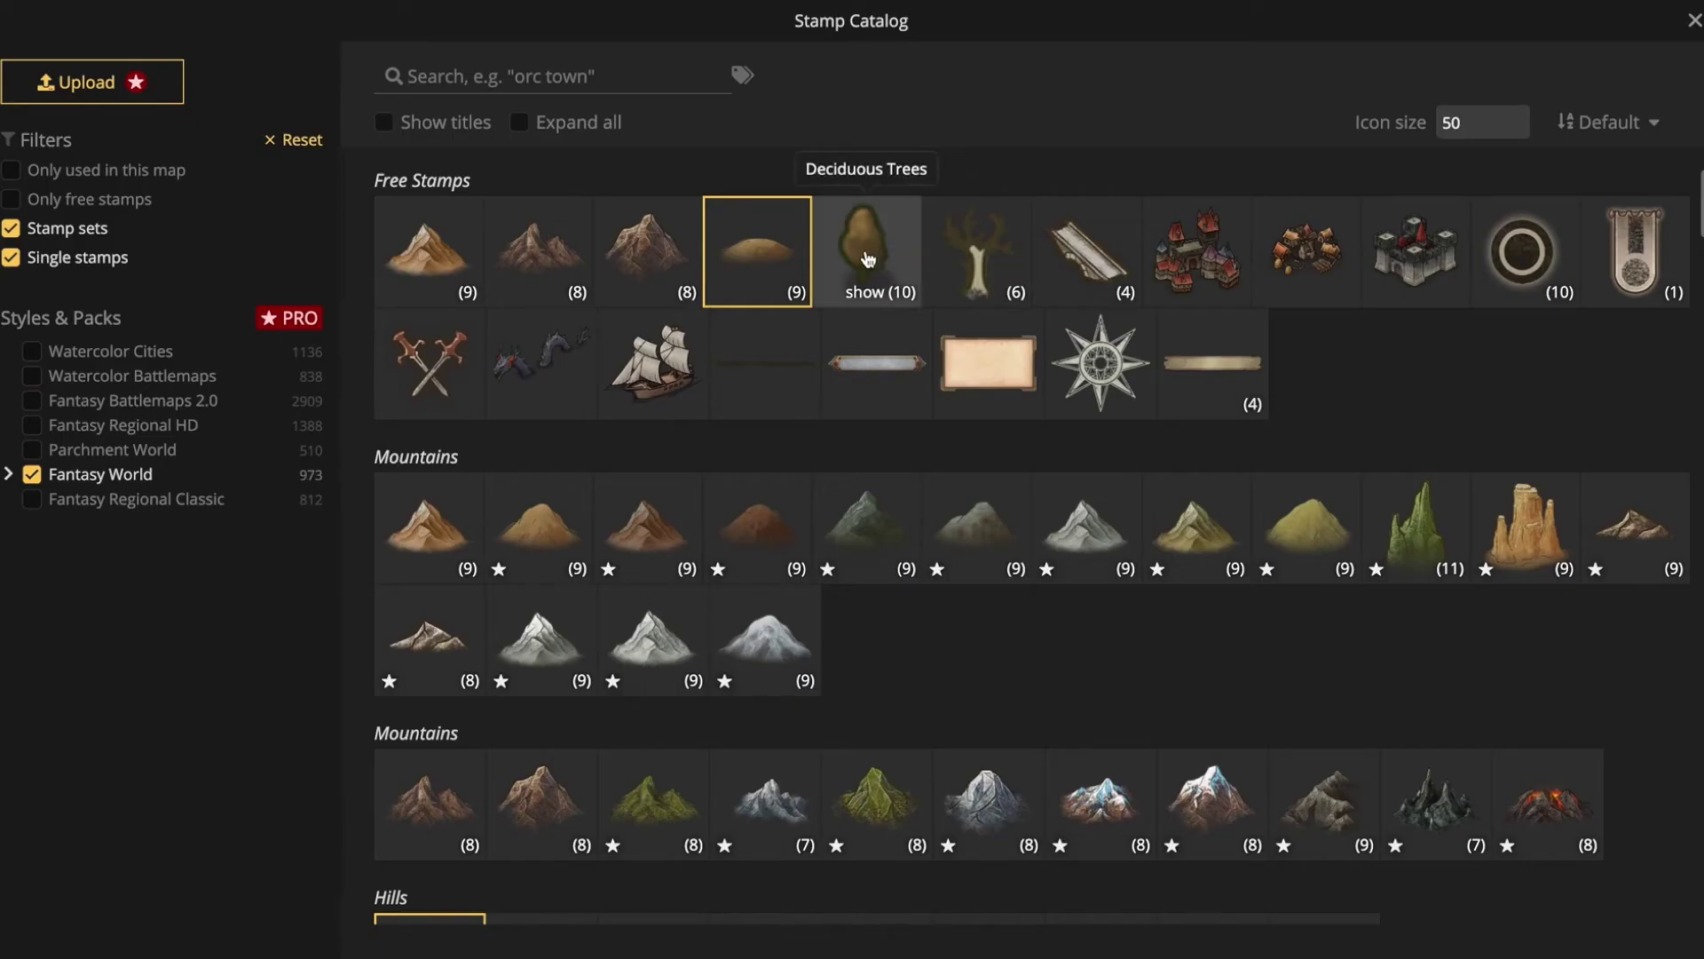
# - Stamp Deciduous Trees clusters around the main island's central forest and place a compass rose top right
pyautogui.click(867, 257)
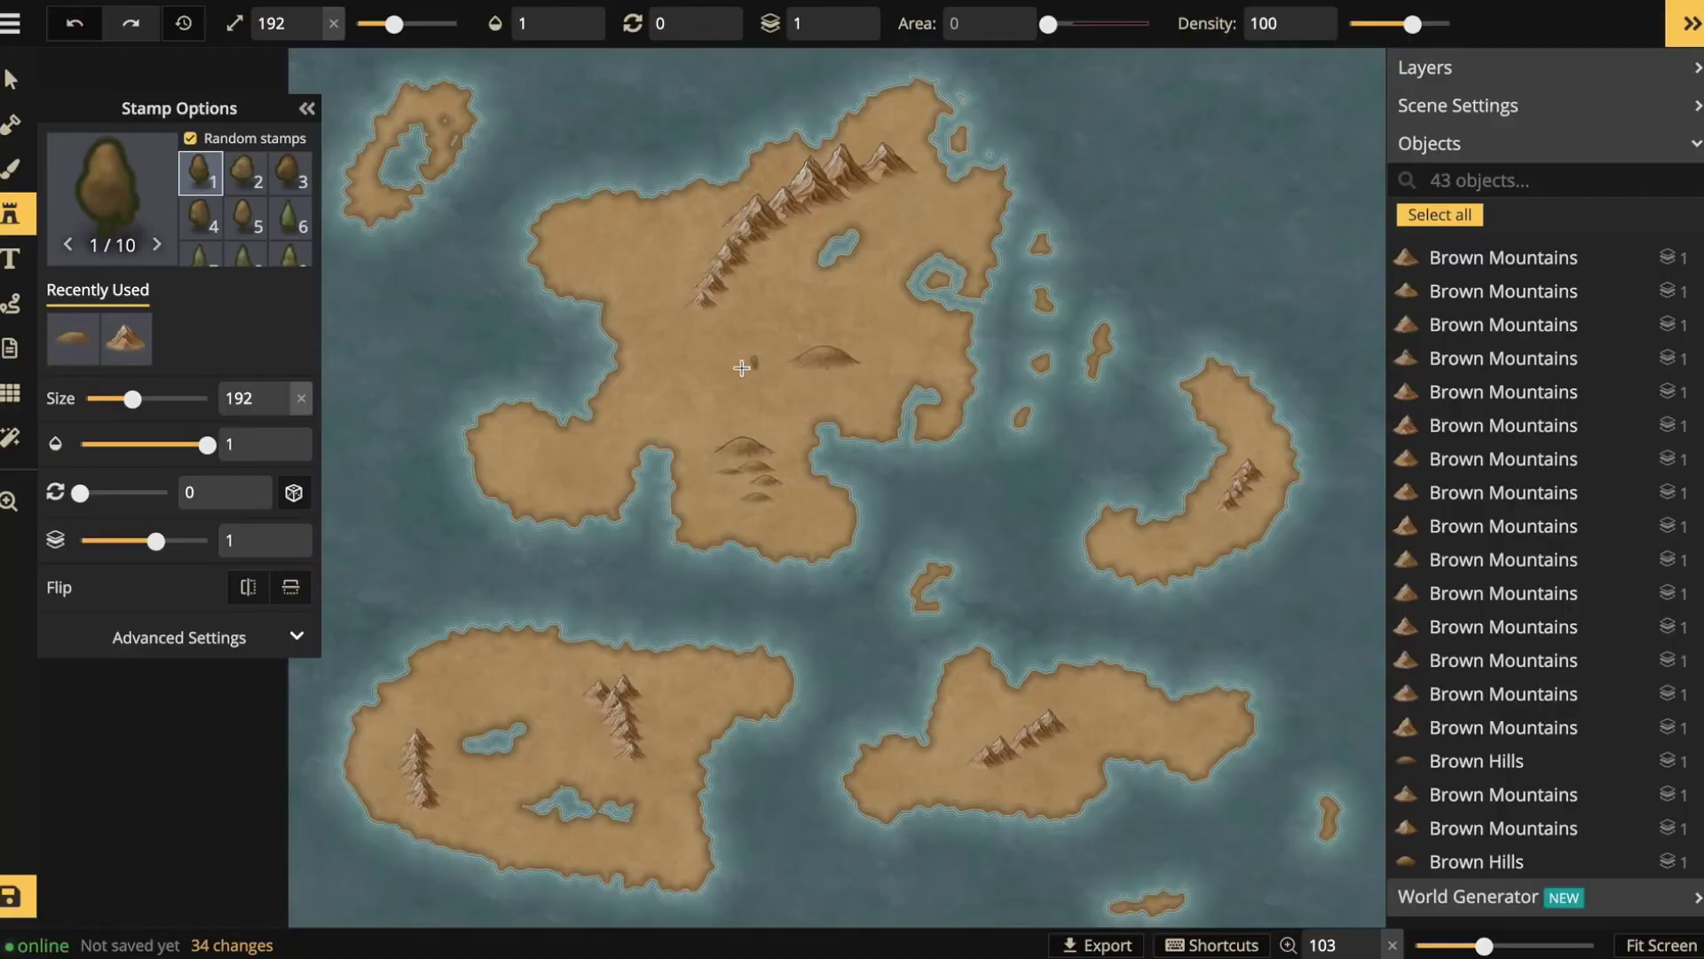
pyautogui.moveTo(799, 388)
pyautogui.mouseDown()
pyautogui.moveTo(841, 394)
pyautogui.moveTo(788, 387)
pyautogui.mouseUp()
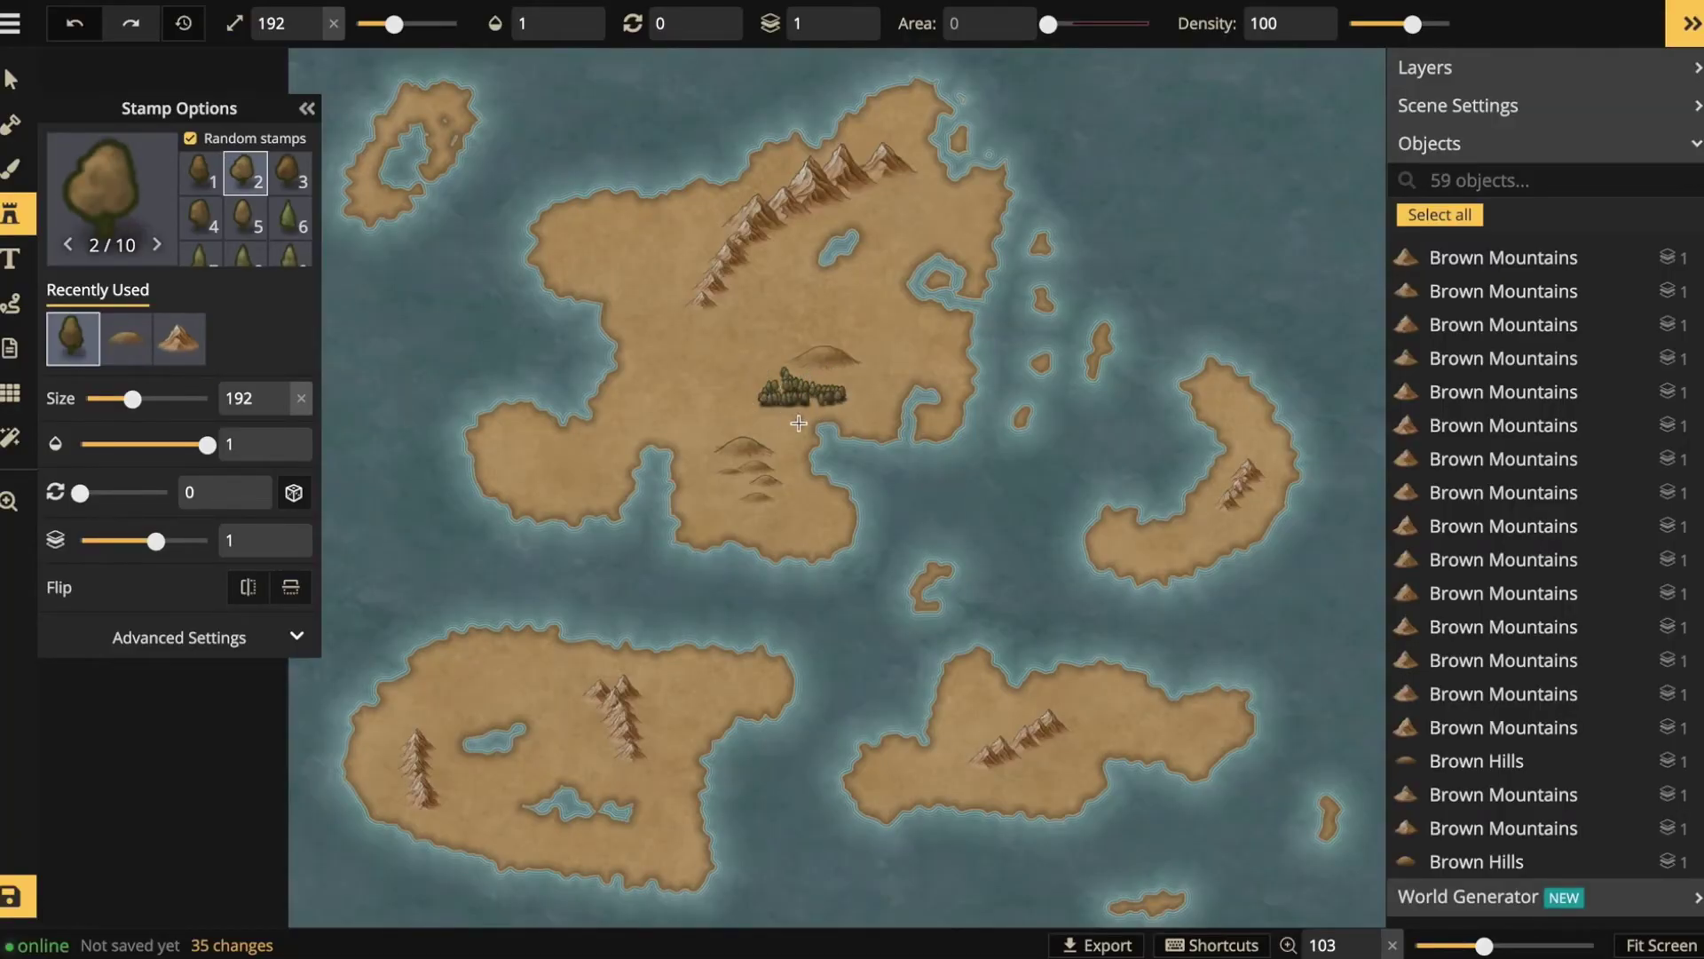
pyautogui.moveTo(808, 319); pyautogui.dragTo(826, 306)
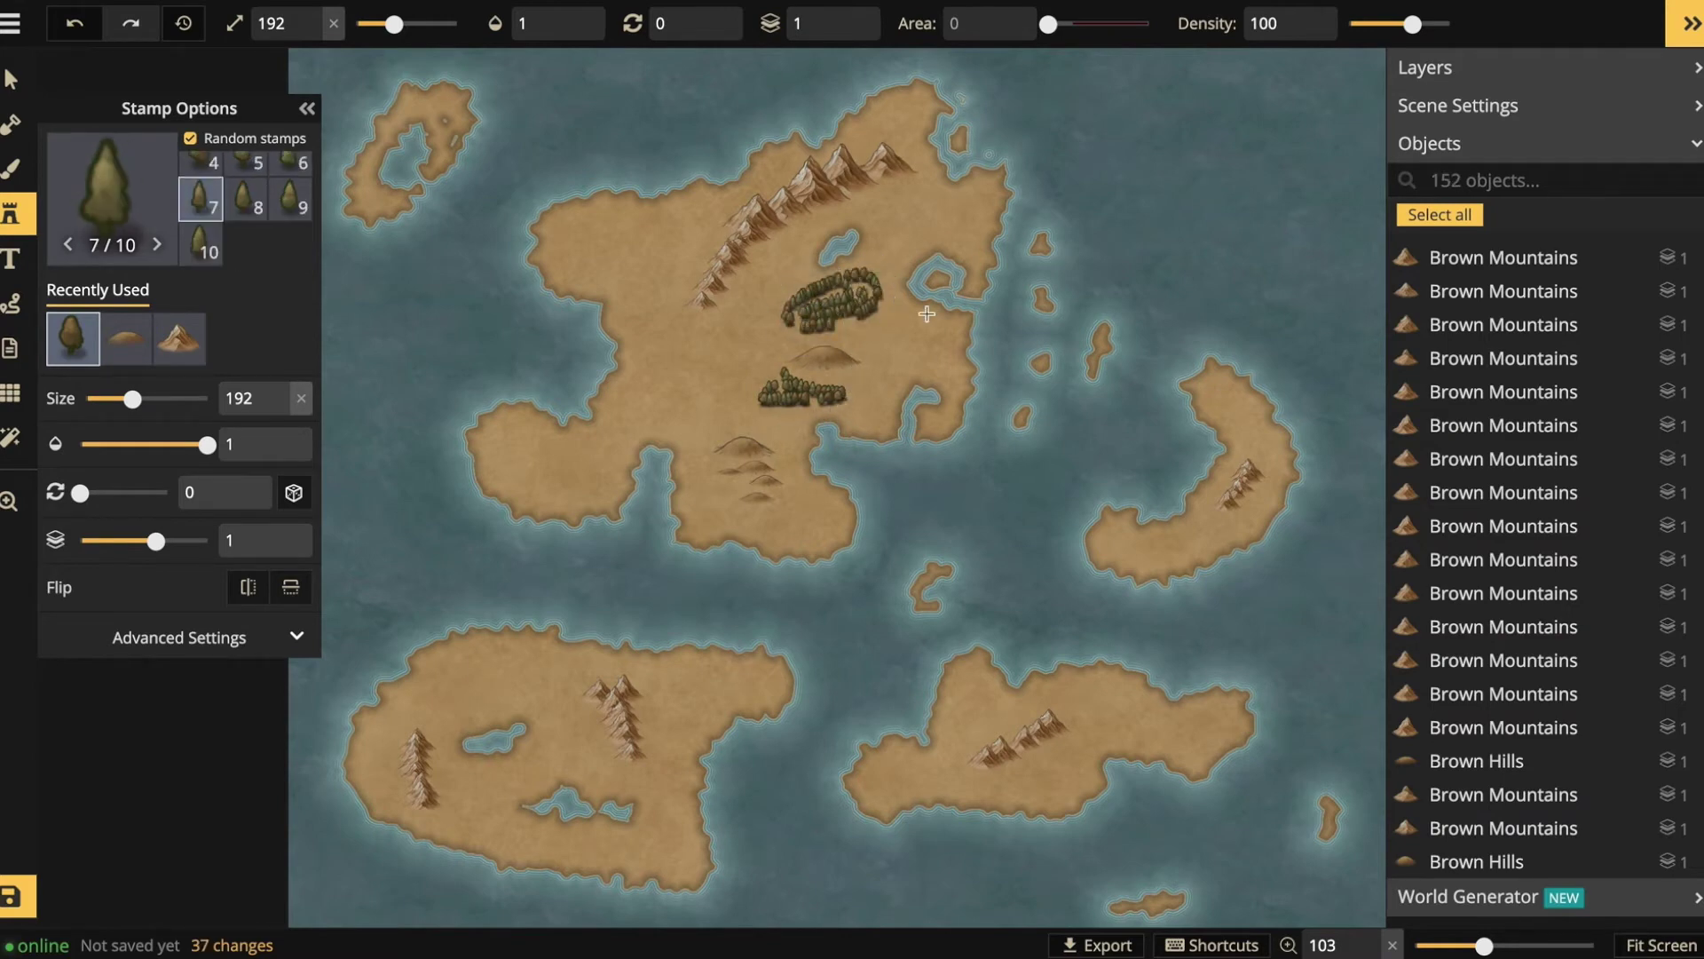
pyautogui.scroll(-4, 775, 377)
pyautogui.moveTo(775, 378)
pyautogui.mouseDown()
pyautogui.moveTo(810, 391)
pyautogui.moveTo(810, 445)
pyautogui.mouseUp()
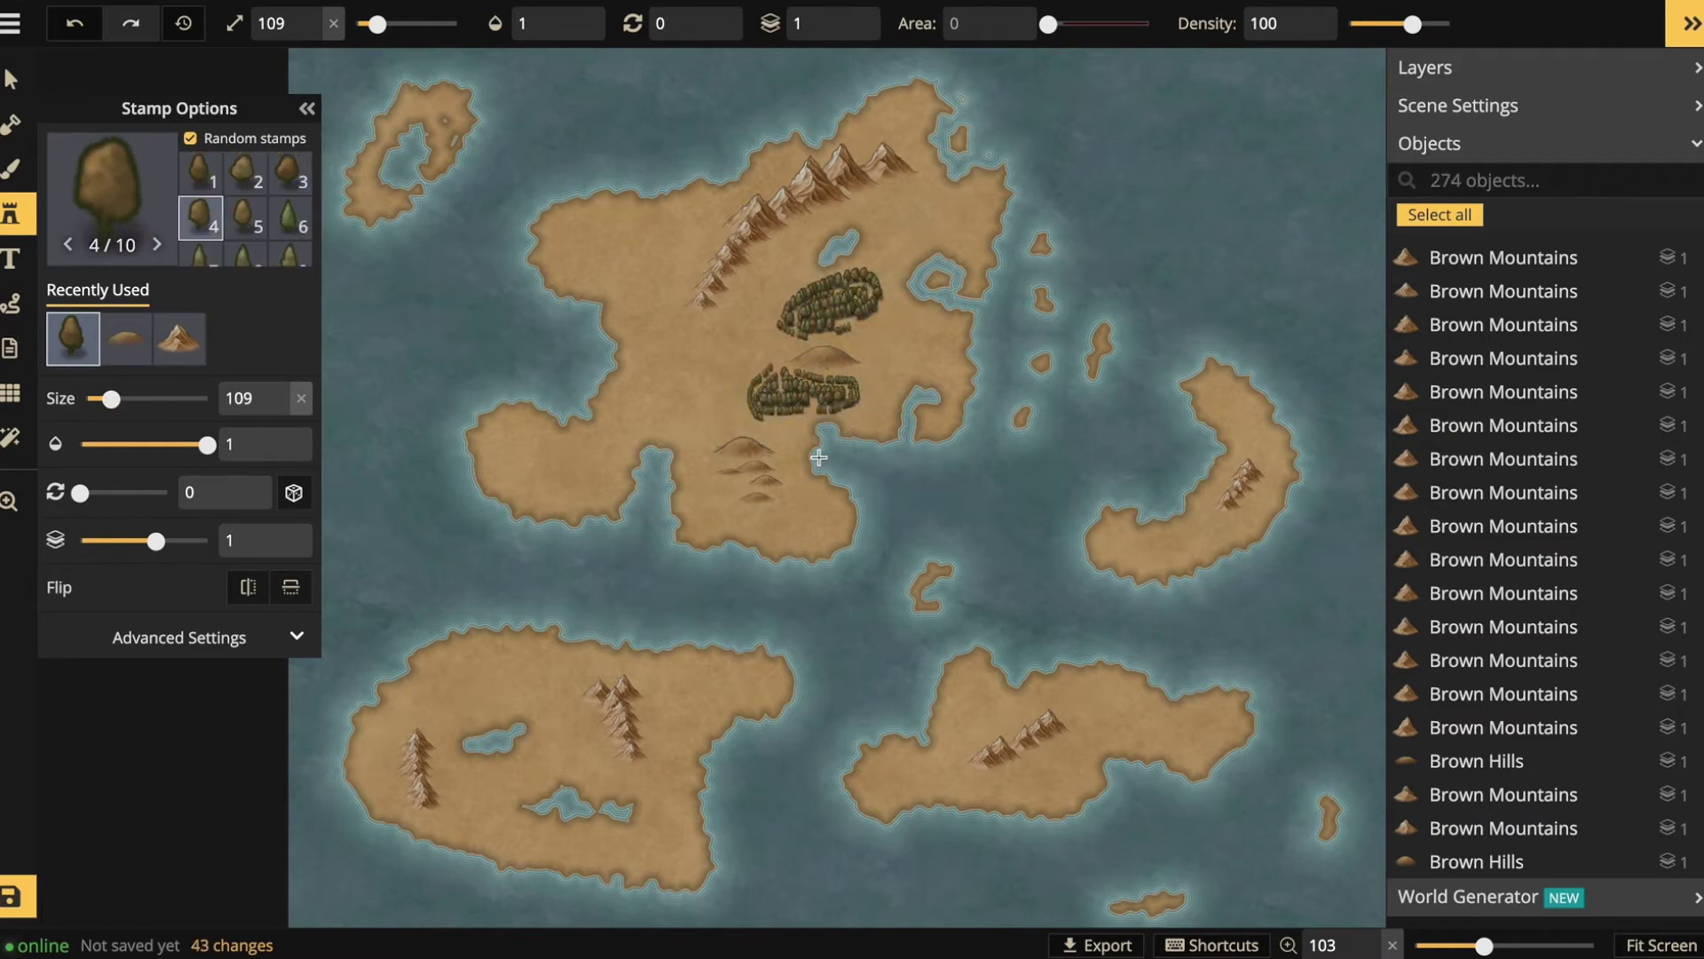
pyautogui.scroll(-2, 811, 445)
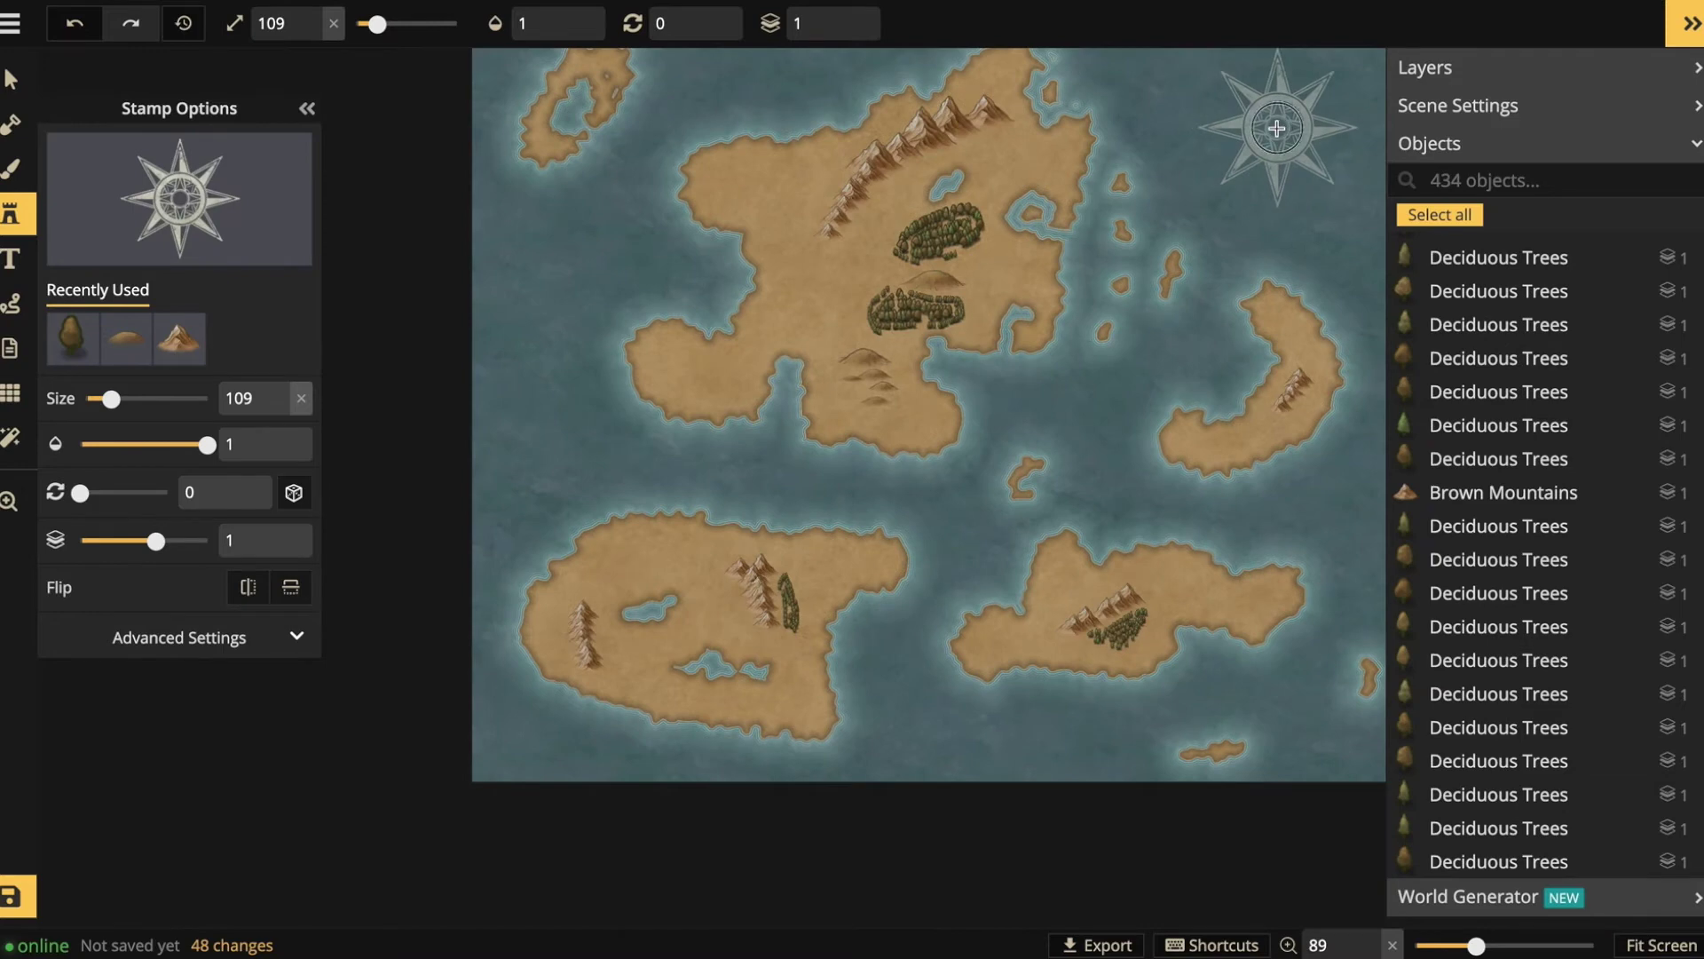
pyautogui.click(1278, 127)
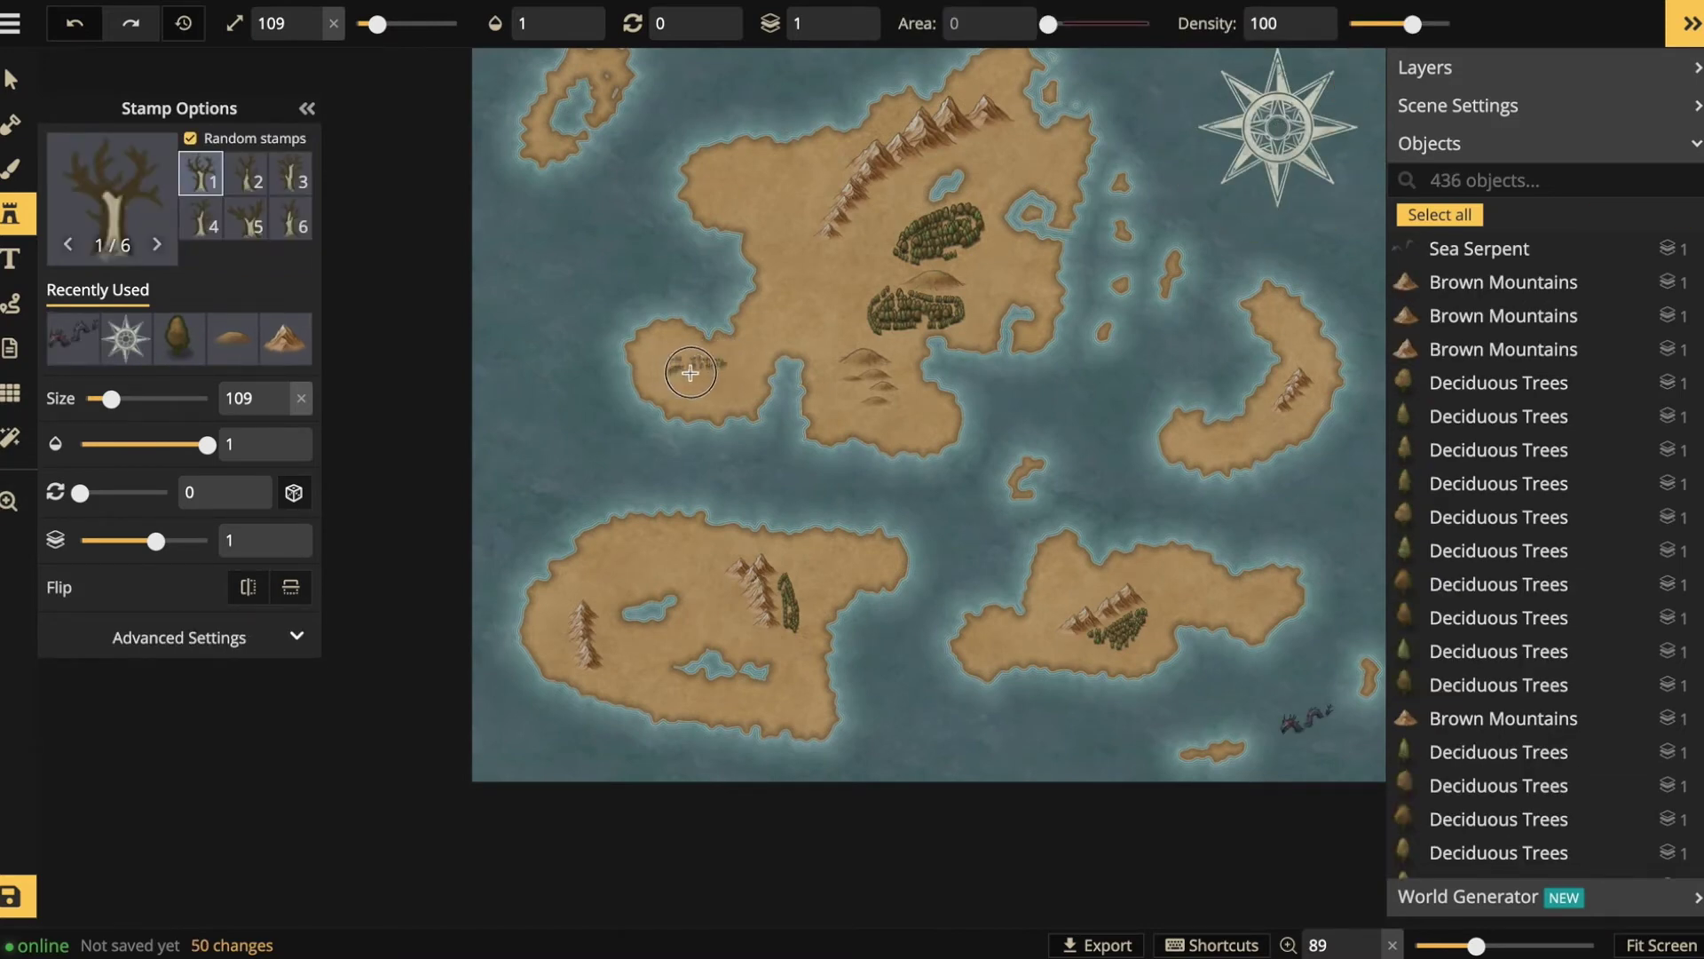
# - Scatter Dead Trees across the northern island's western lobe and centre
pyautogui.click(732, 374)
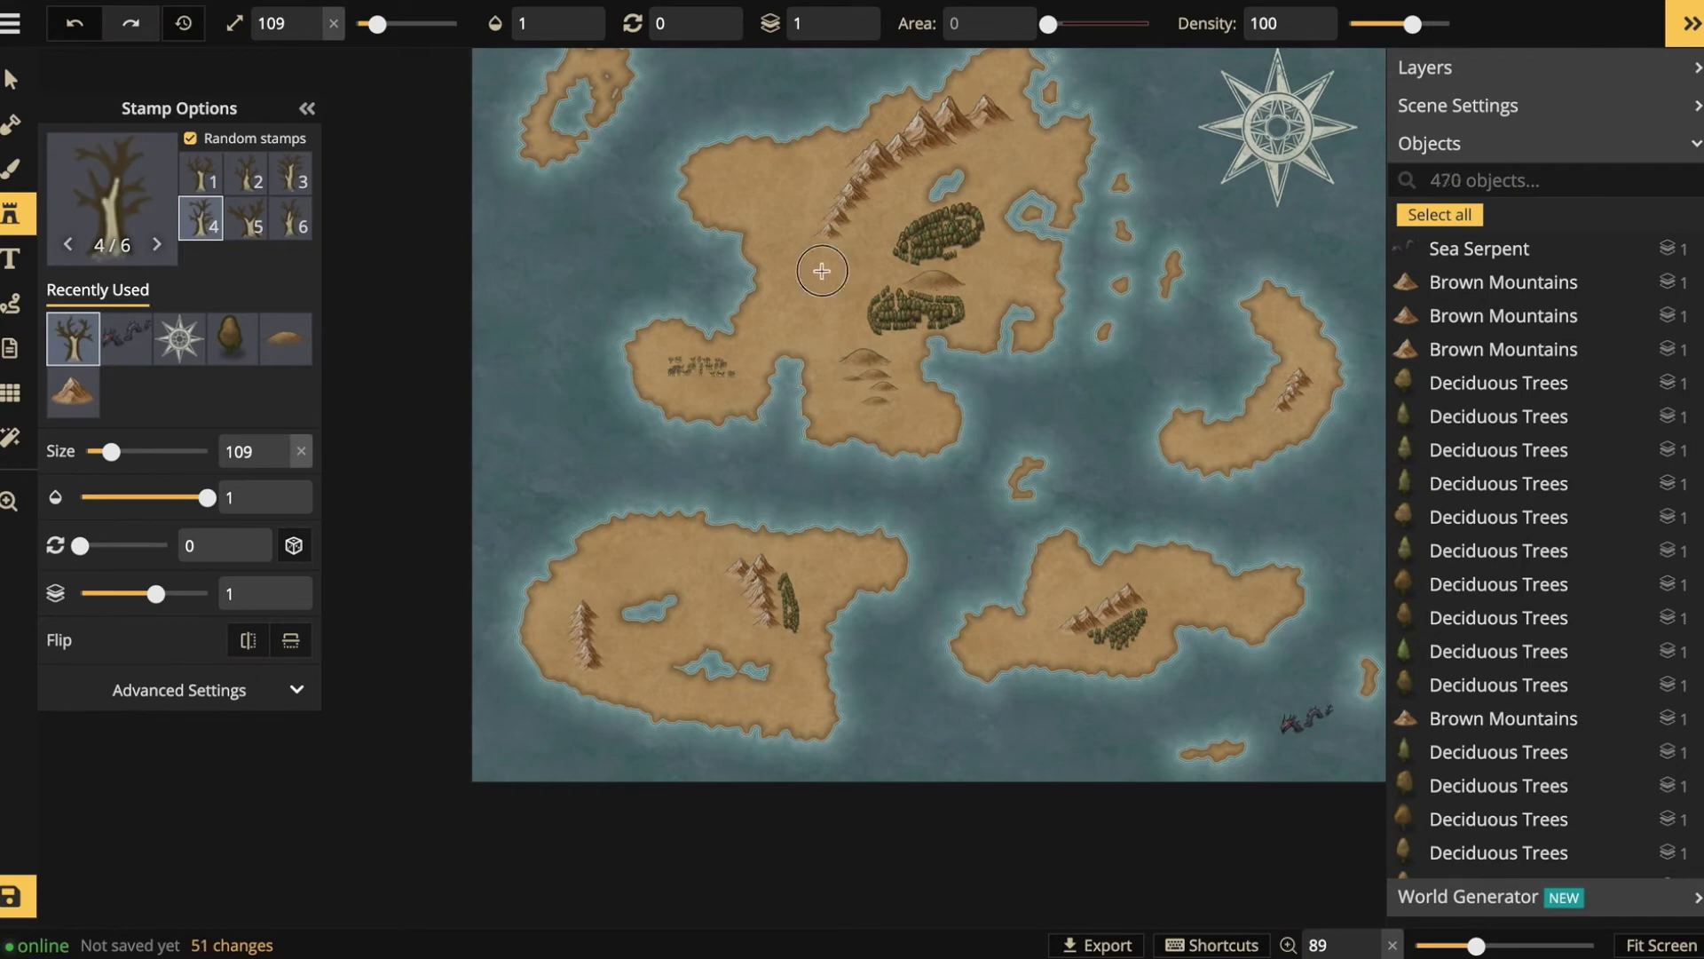
pyautogui.moveTo(817, 306); pyautogui.dragTo(811, 270)
# - Place Human City 1 stamps at size 83 on the lower-left, lower-right and northern islands
pyautogui.press('c')
pyautogui.click(1212, 260)
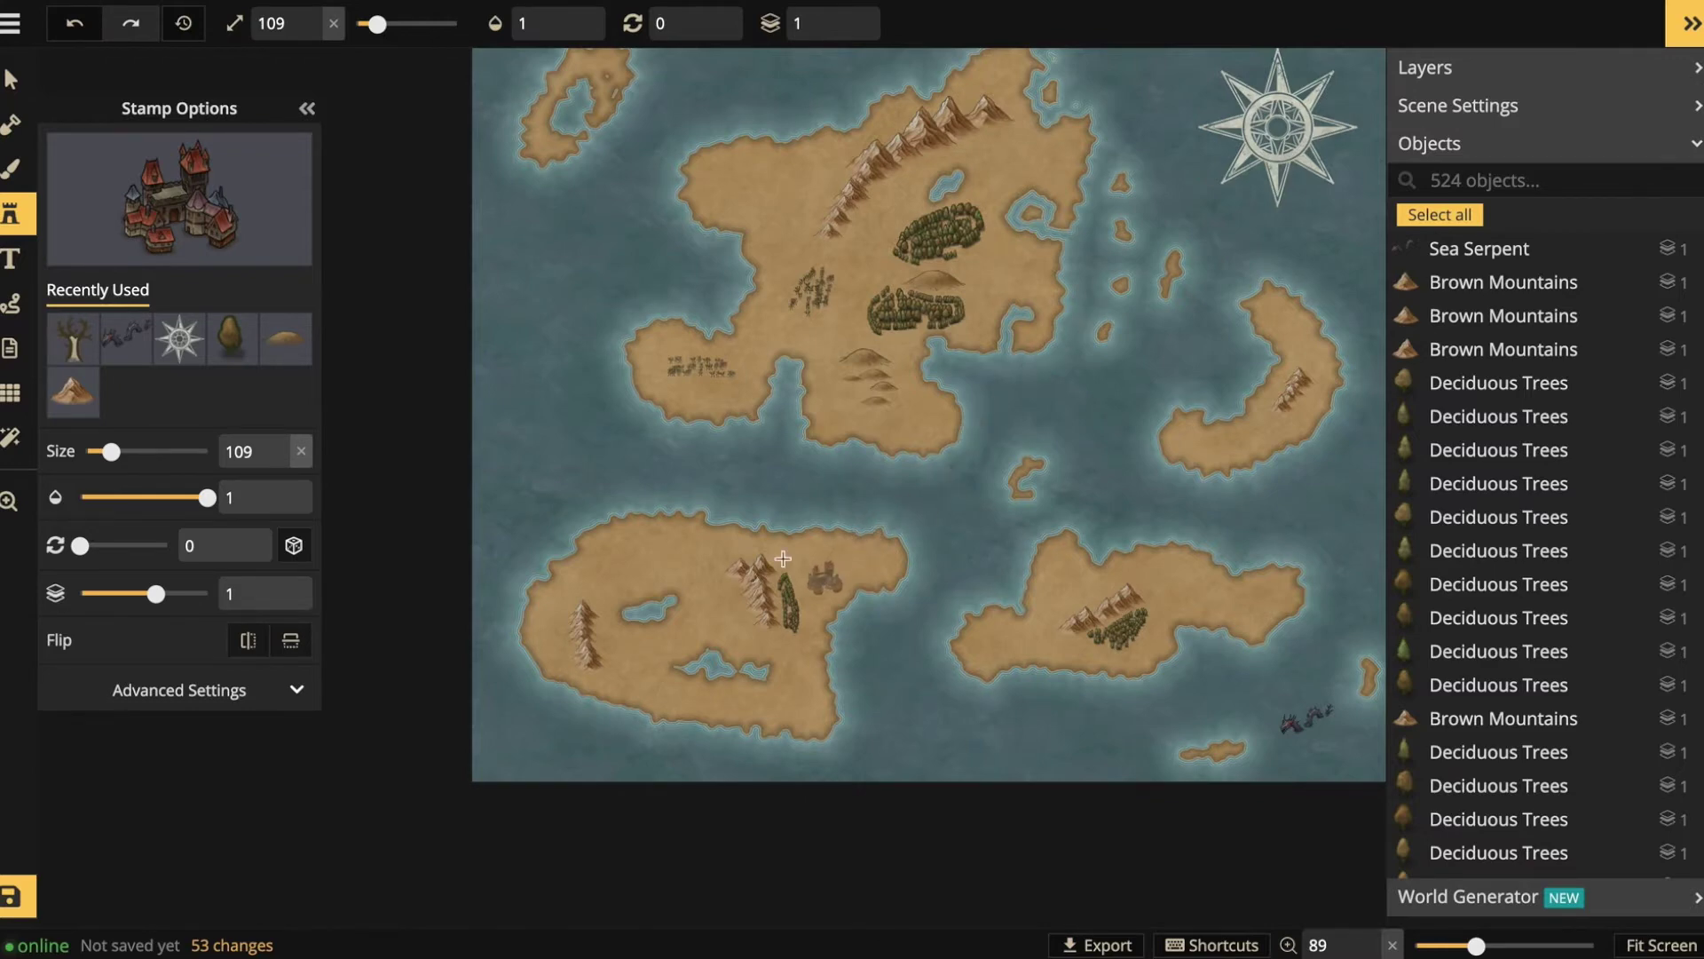
pyautogui.moveTo(111, 451); pyautogui.dragTo(104, 451)
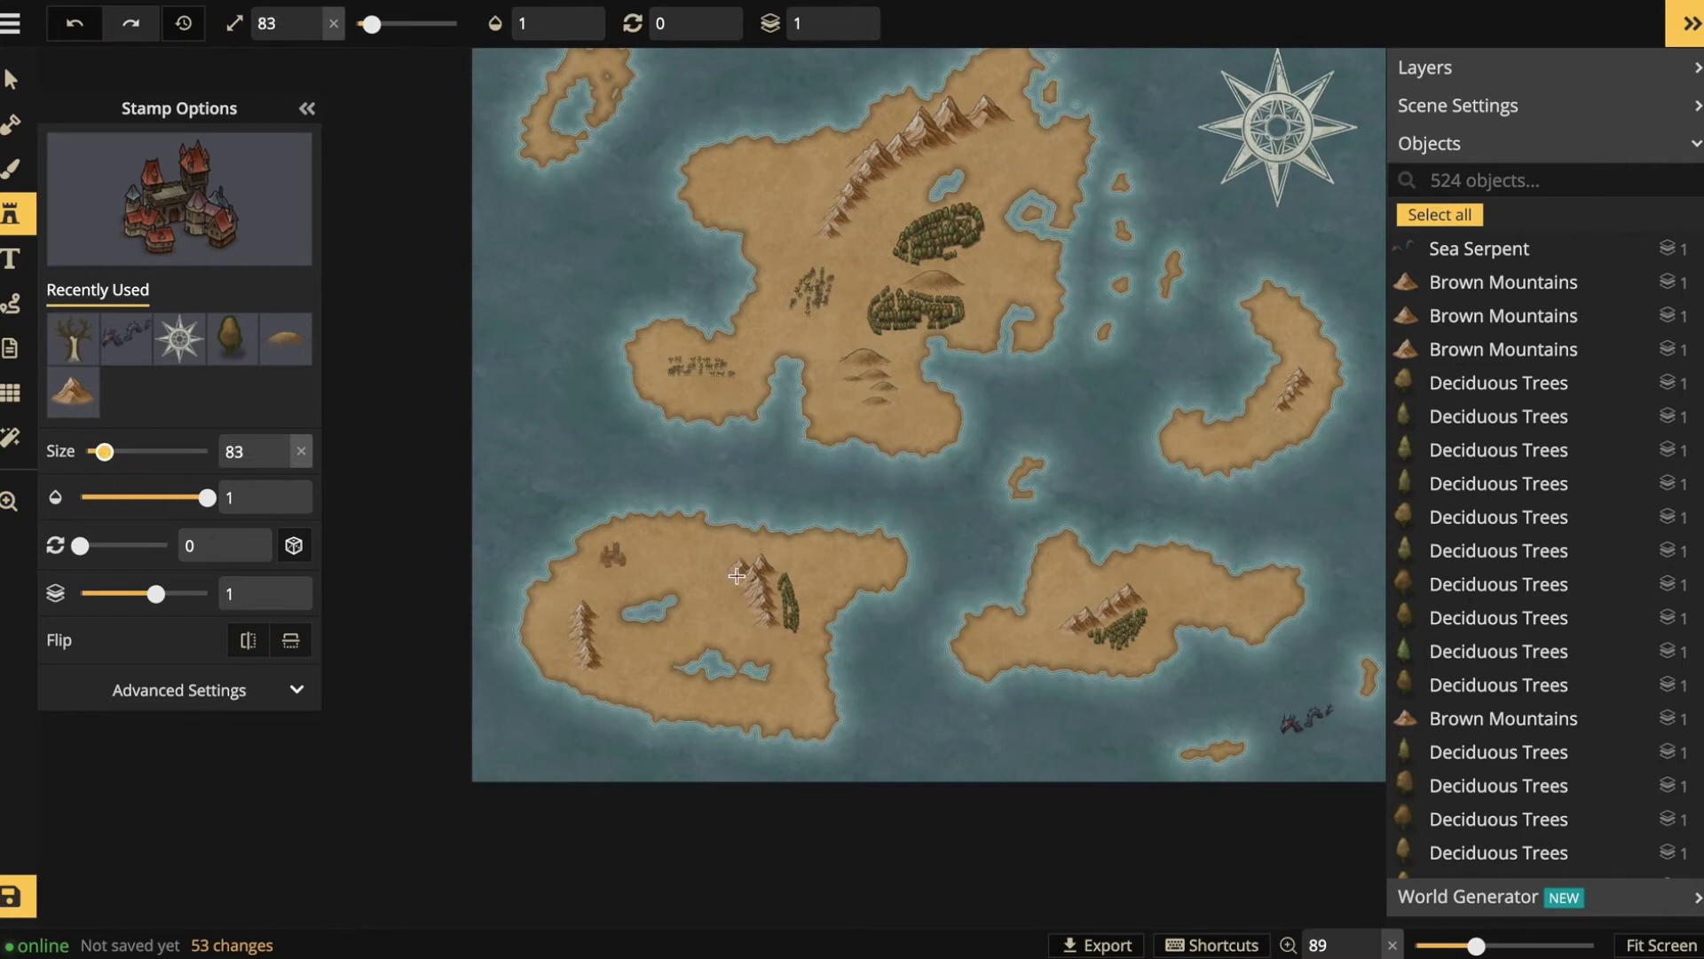
pyautogui.click(810, 580)
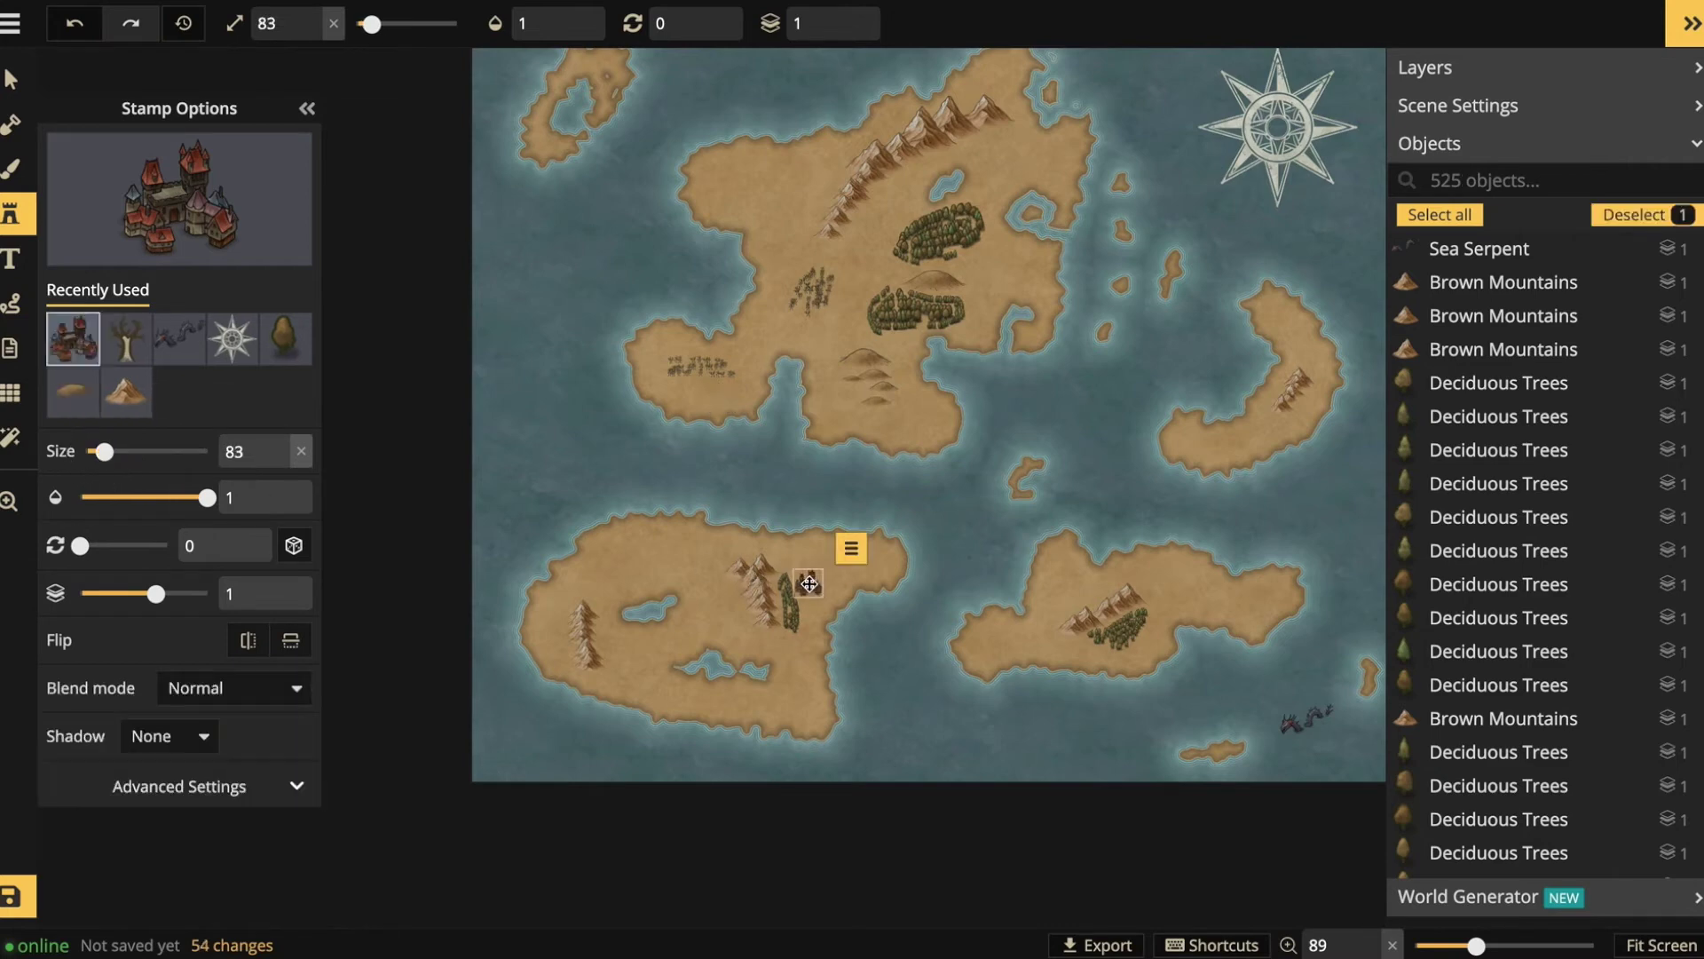
pyautogui.click(929, 272)
pyautogui.click(1145, 643)
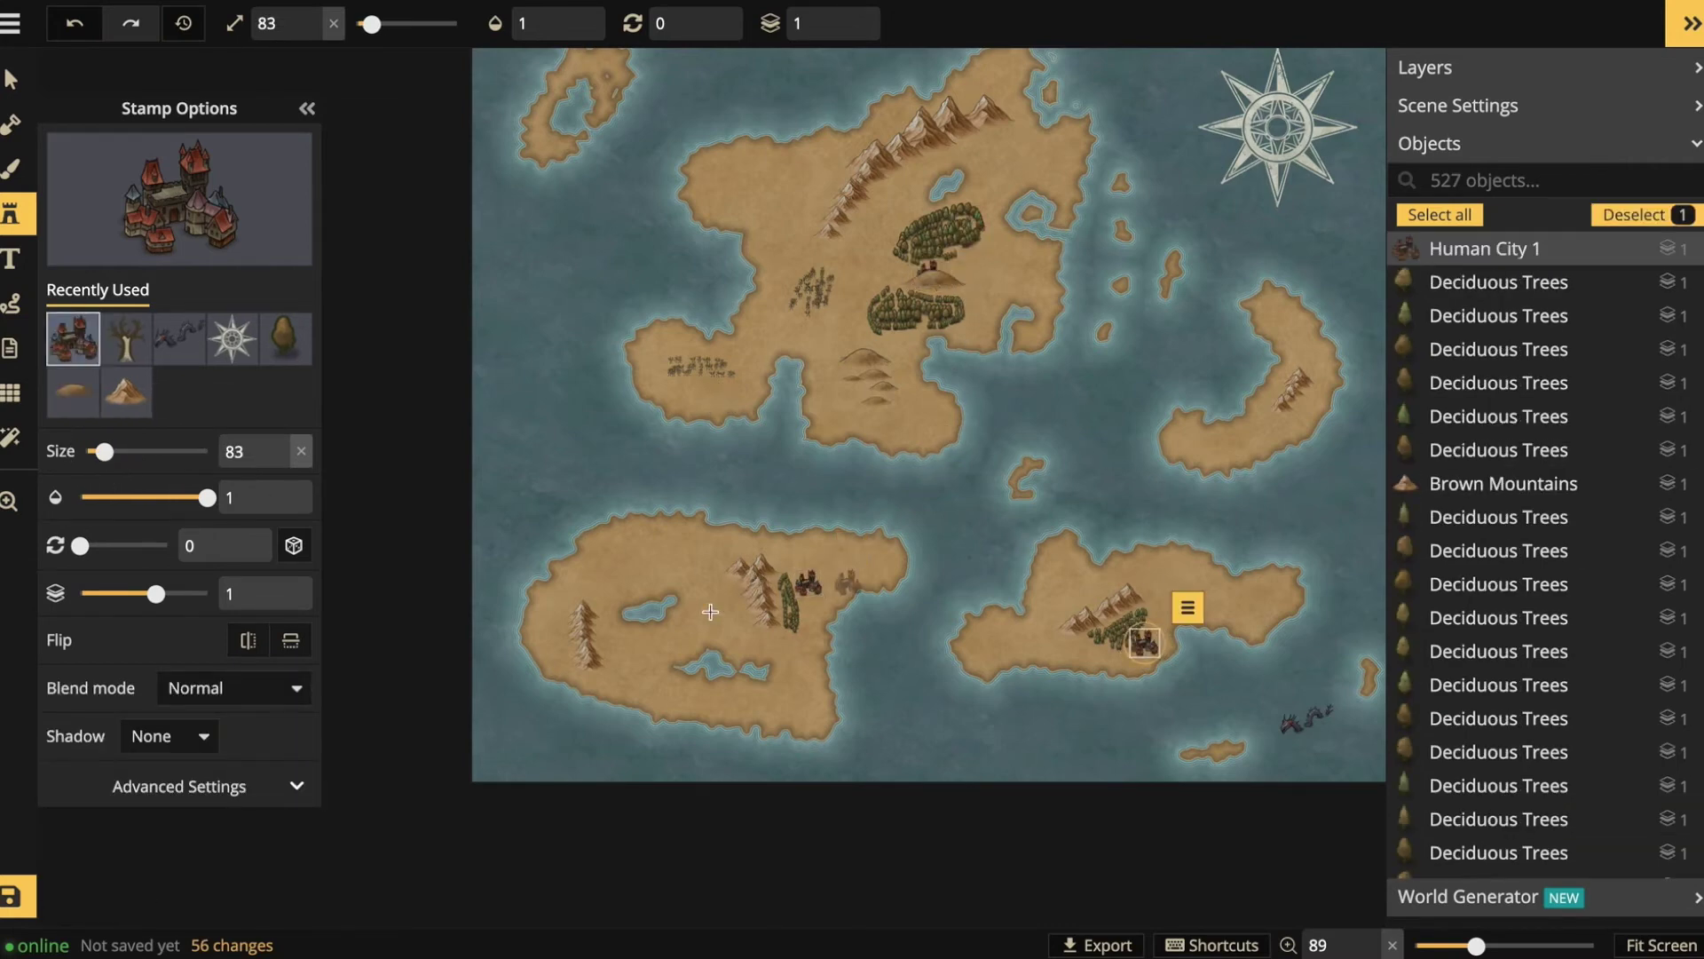
pyautogui.click(614, 641)
pyautogui.click(726, 179)
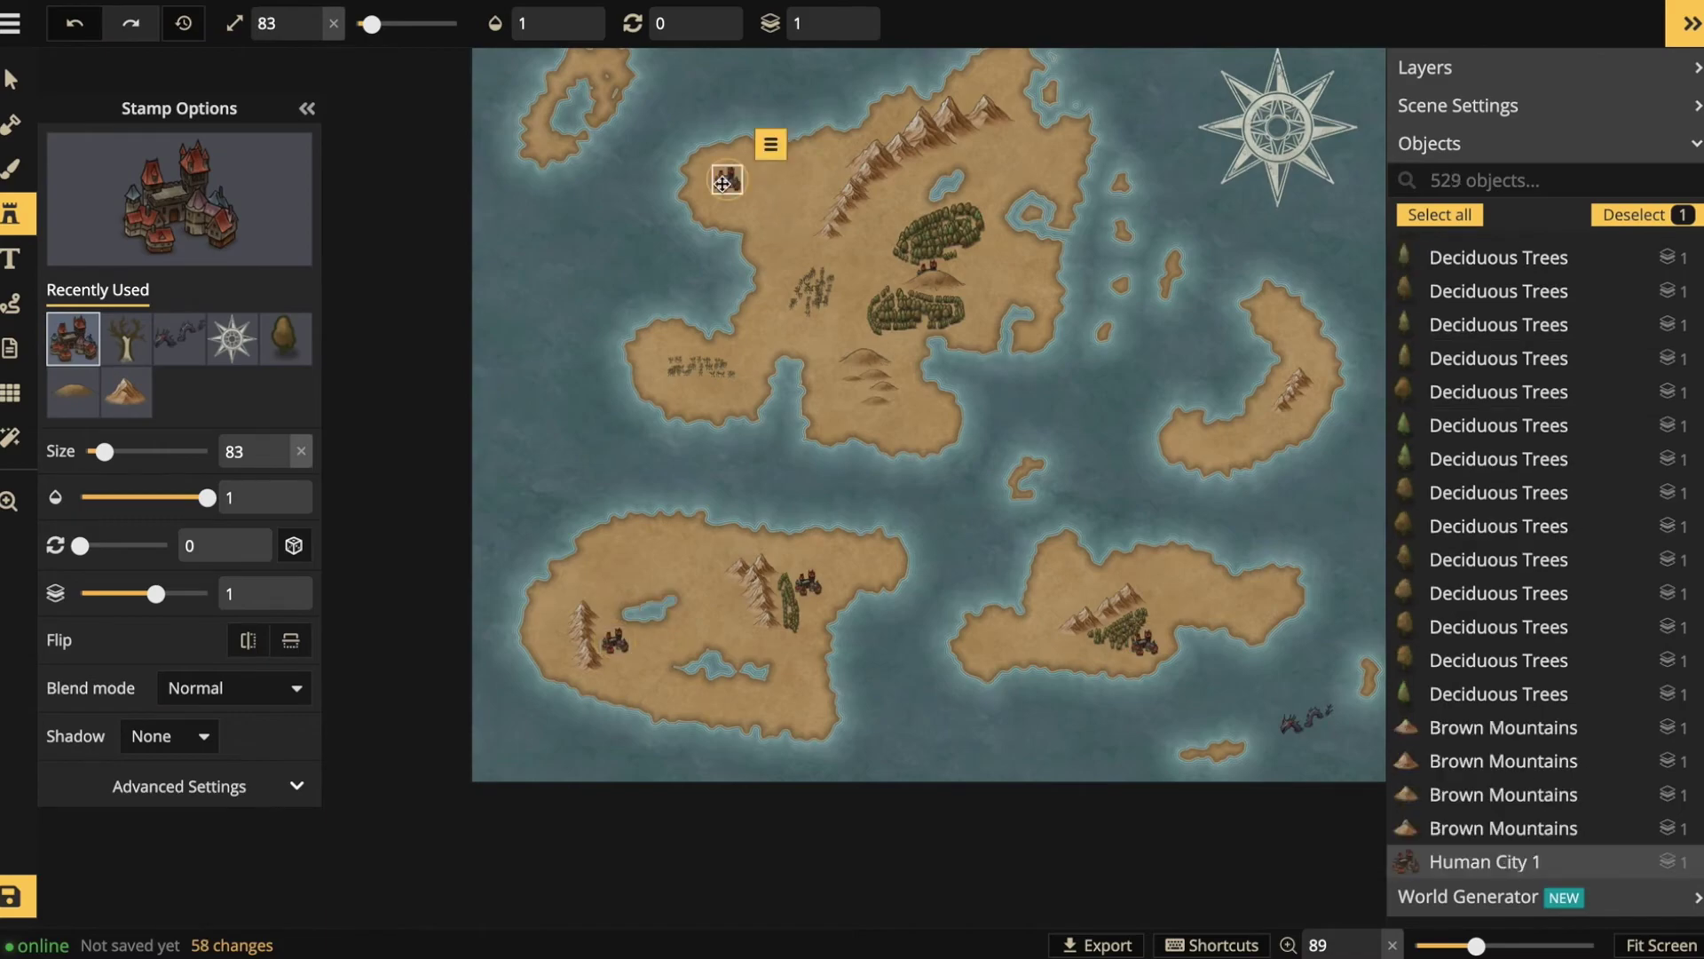
# - Place Keep castles in the northern mountains, on the eastern crescent and on the north-west isle
pyautogui.click(180, 182)
pyautogui.click(1403, 258)
pyautogui.press('Escape')
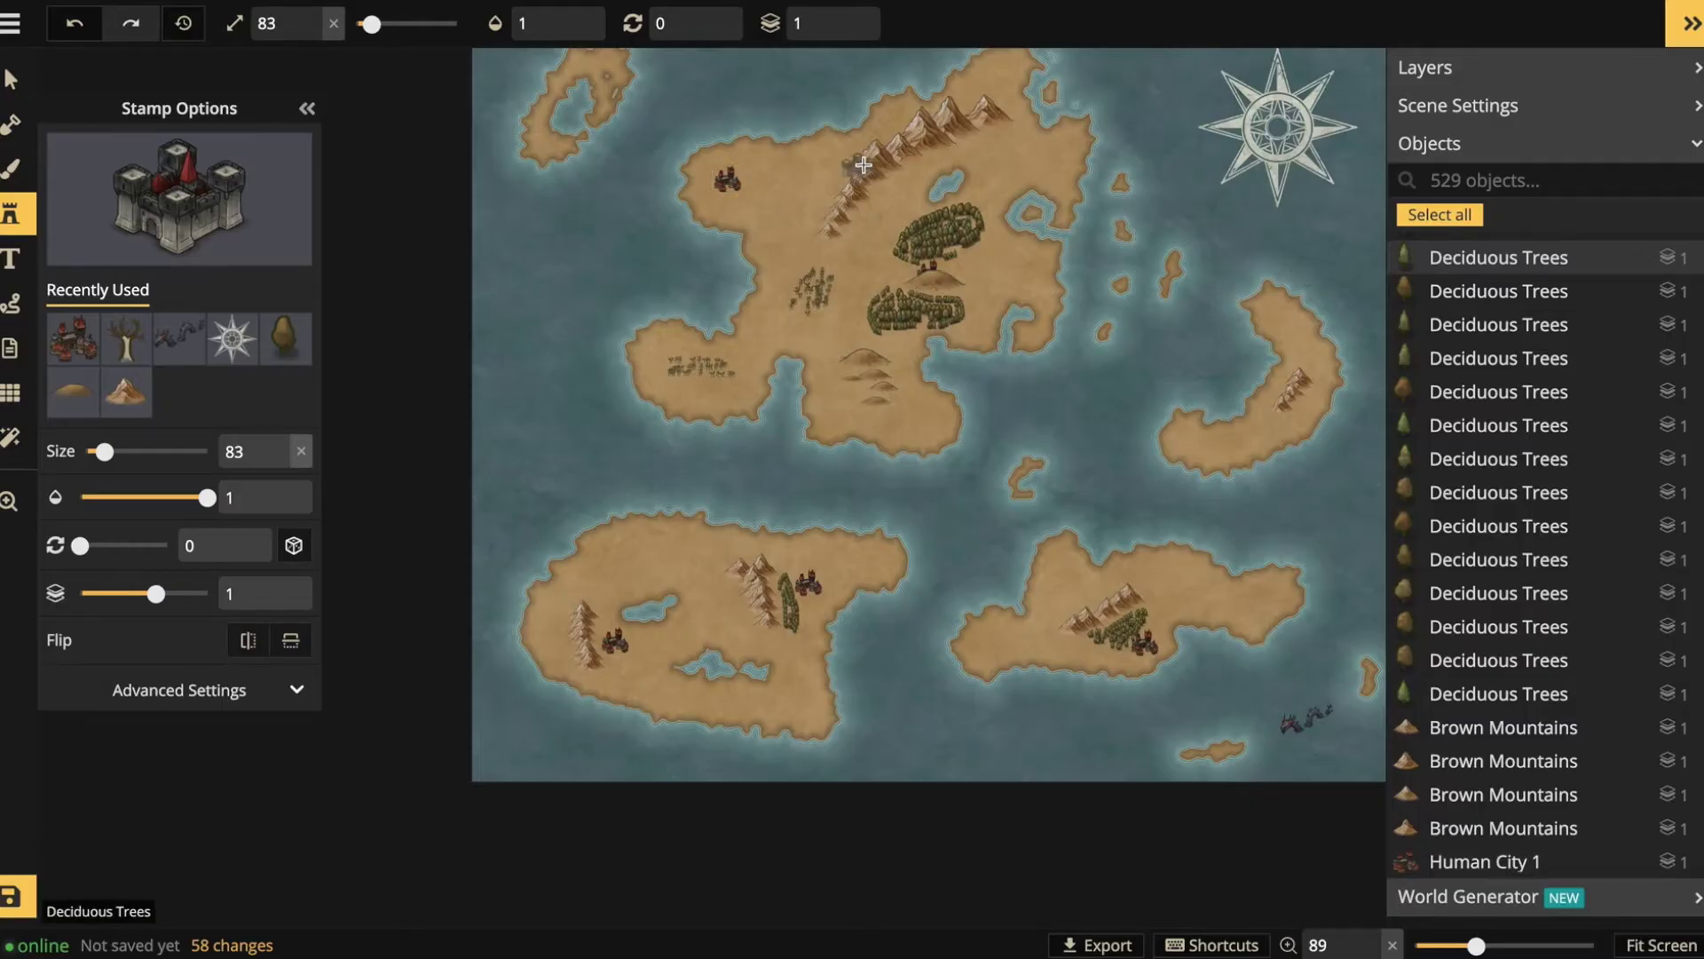
pyautogui.click(881, 196)
pyautogui.click(1268, 426)
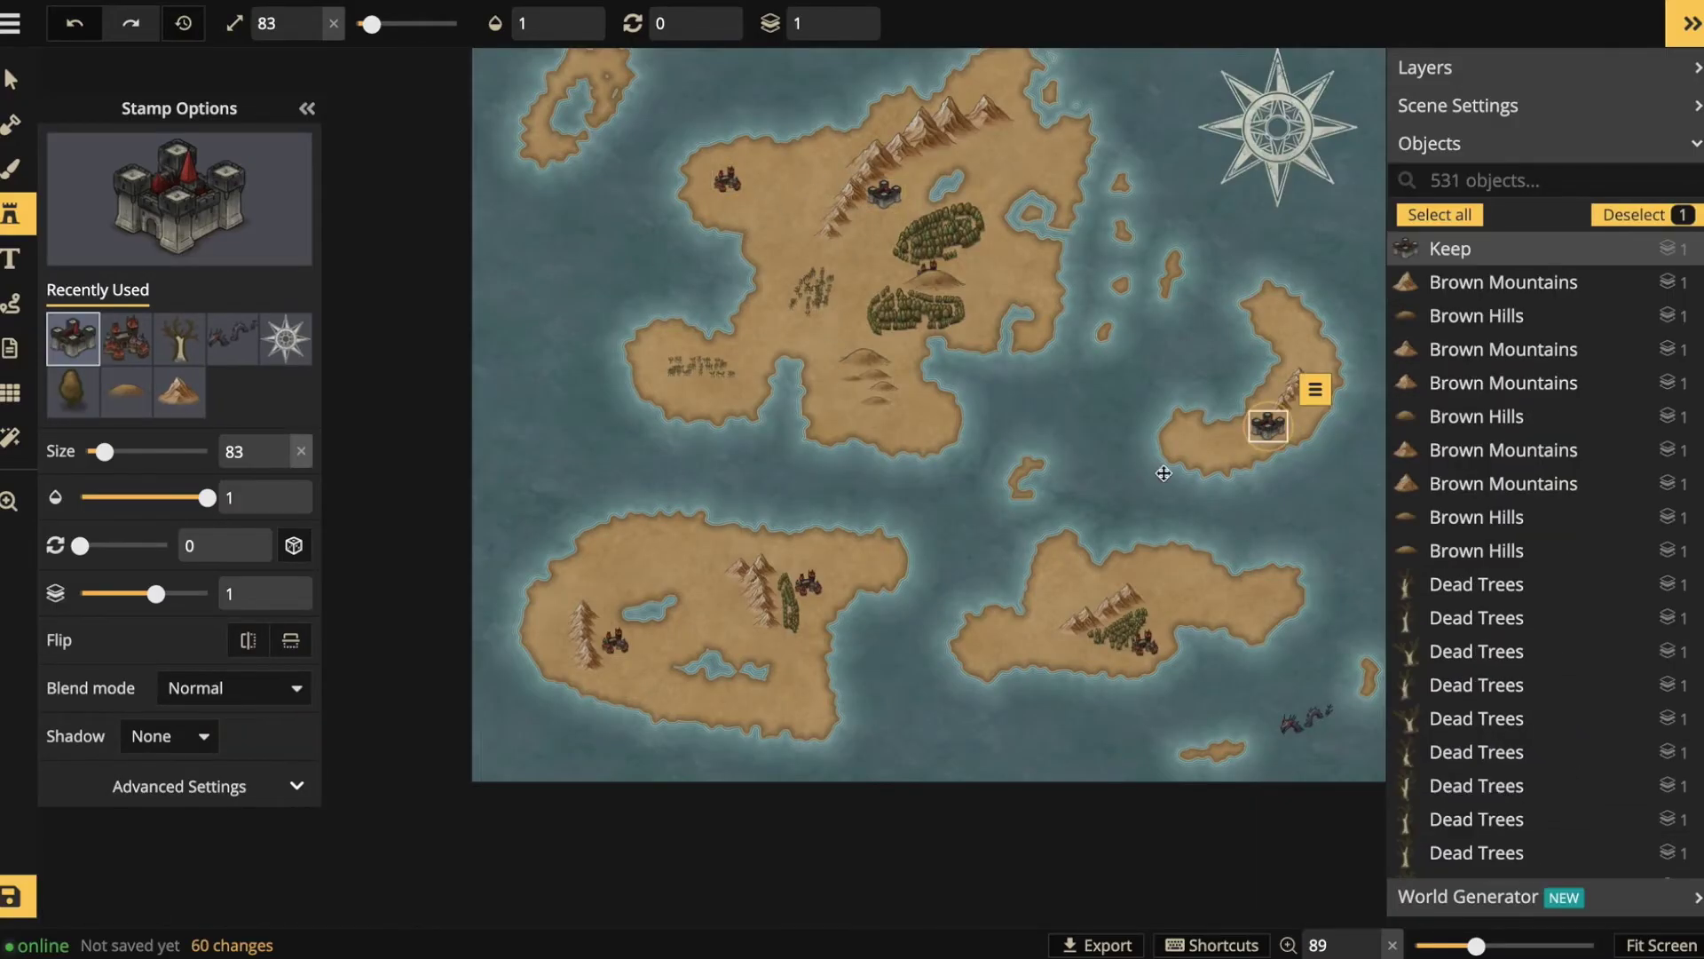
pyautogui.click(547, 144)
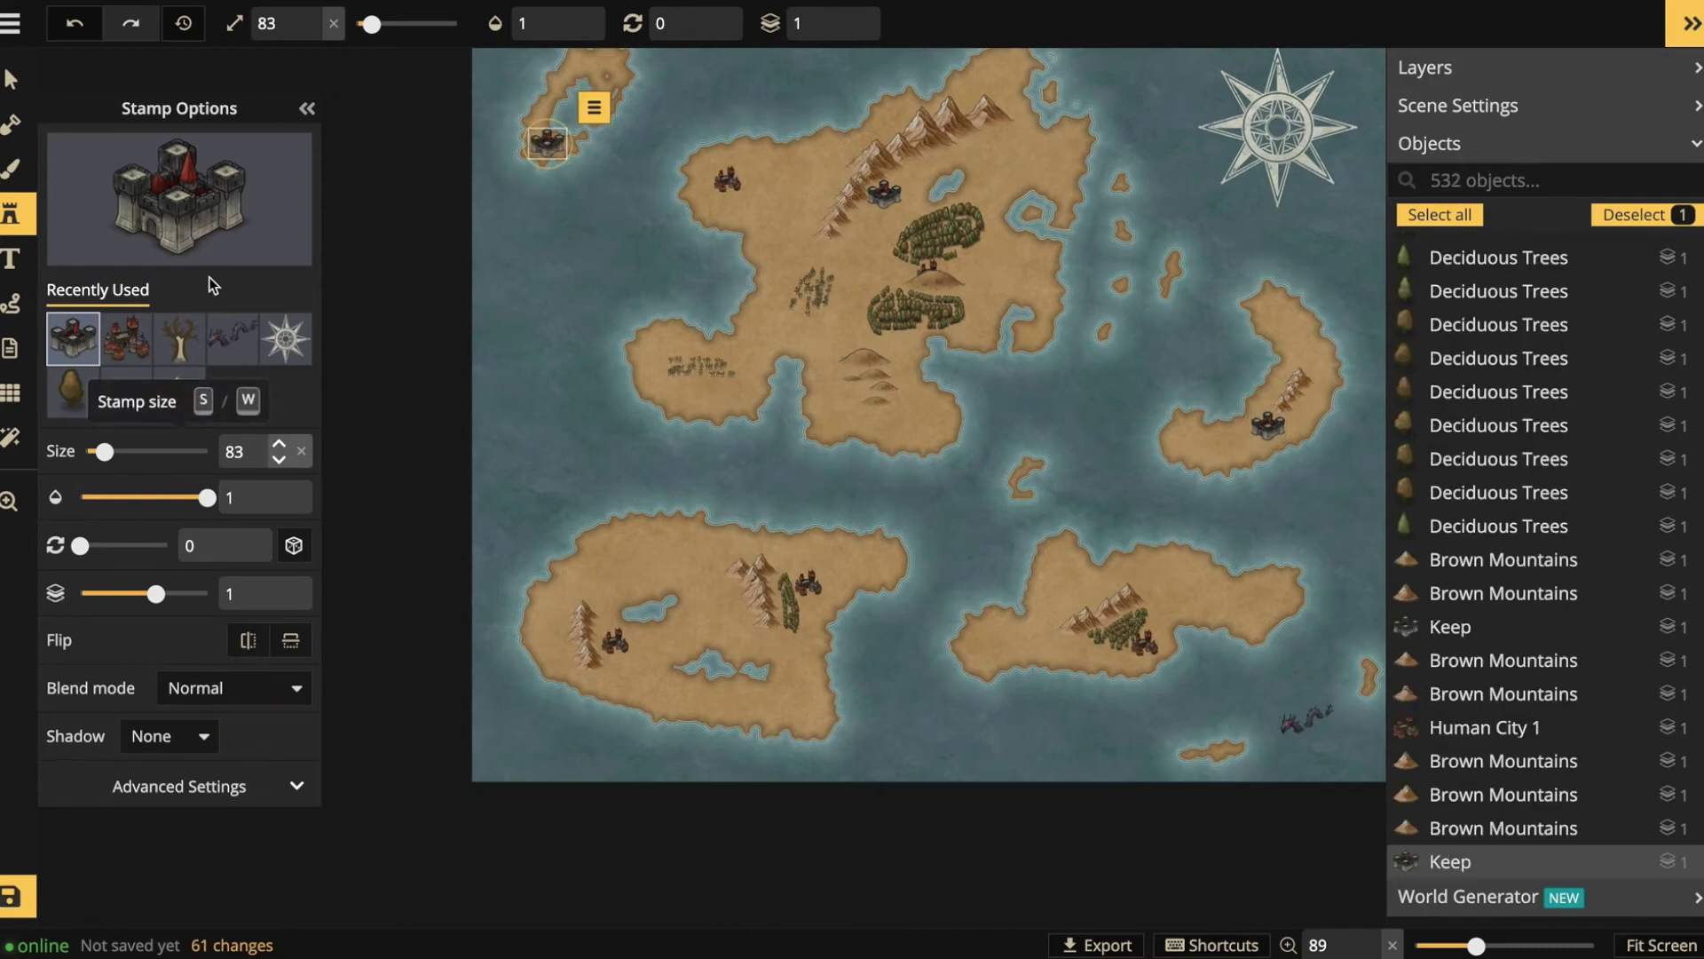
# - Stamp a Title Plate from the Stamp Catalog beneath the eastern crescent island's keep
pyautogui.click(182, 211)
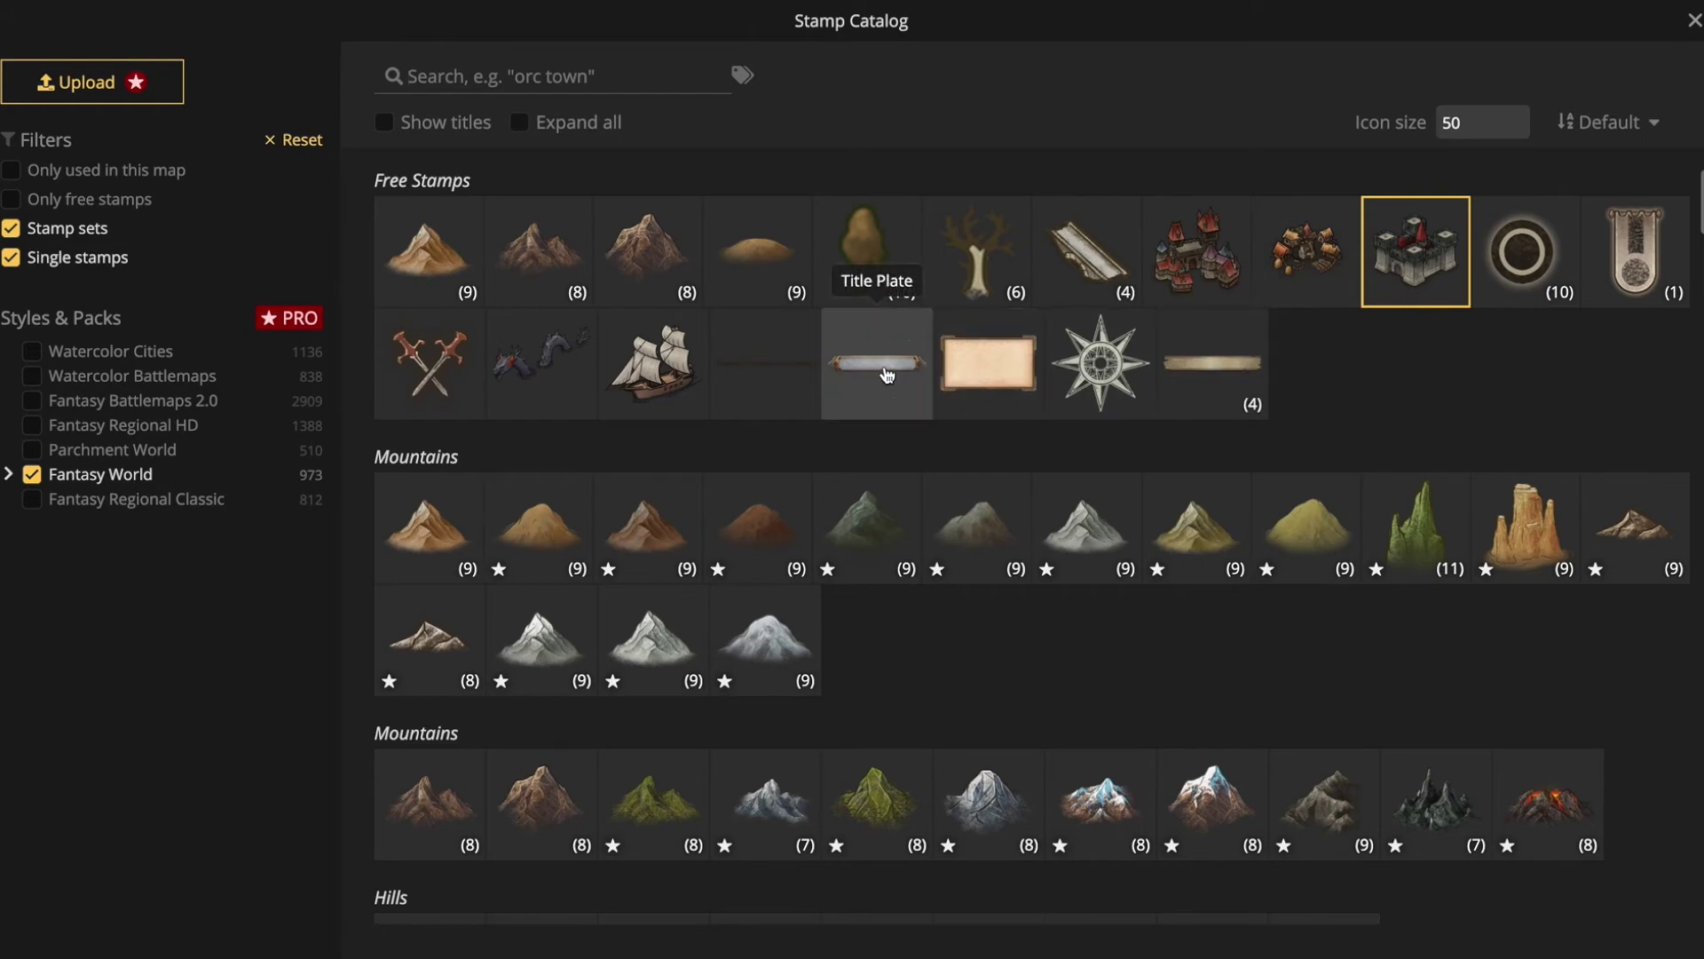
pyautogui.click(886, 375)
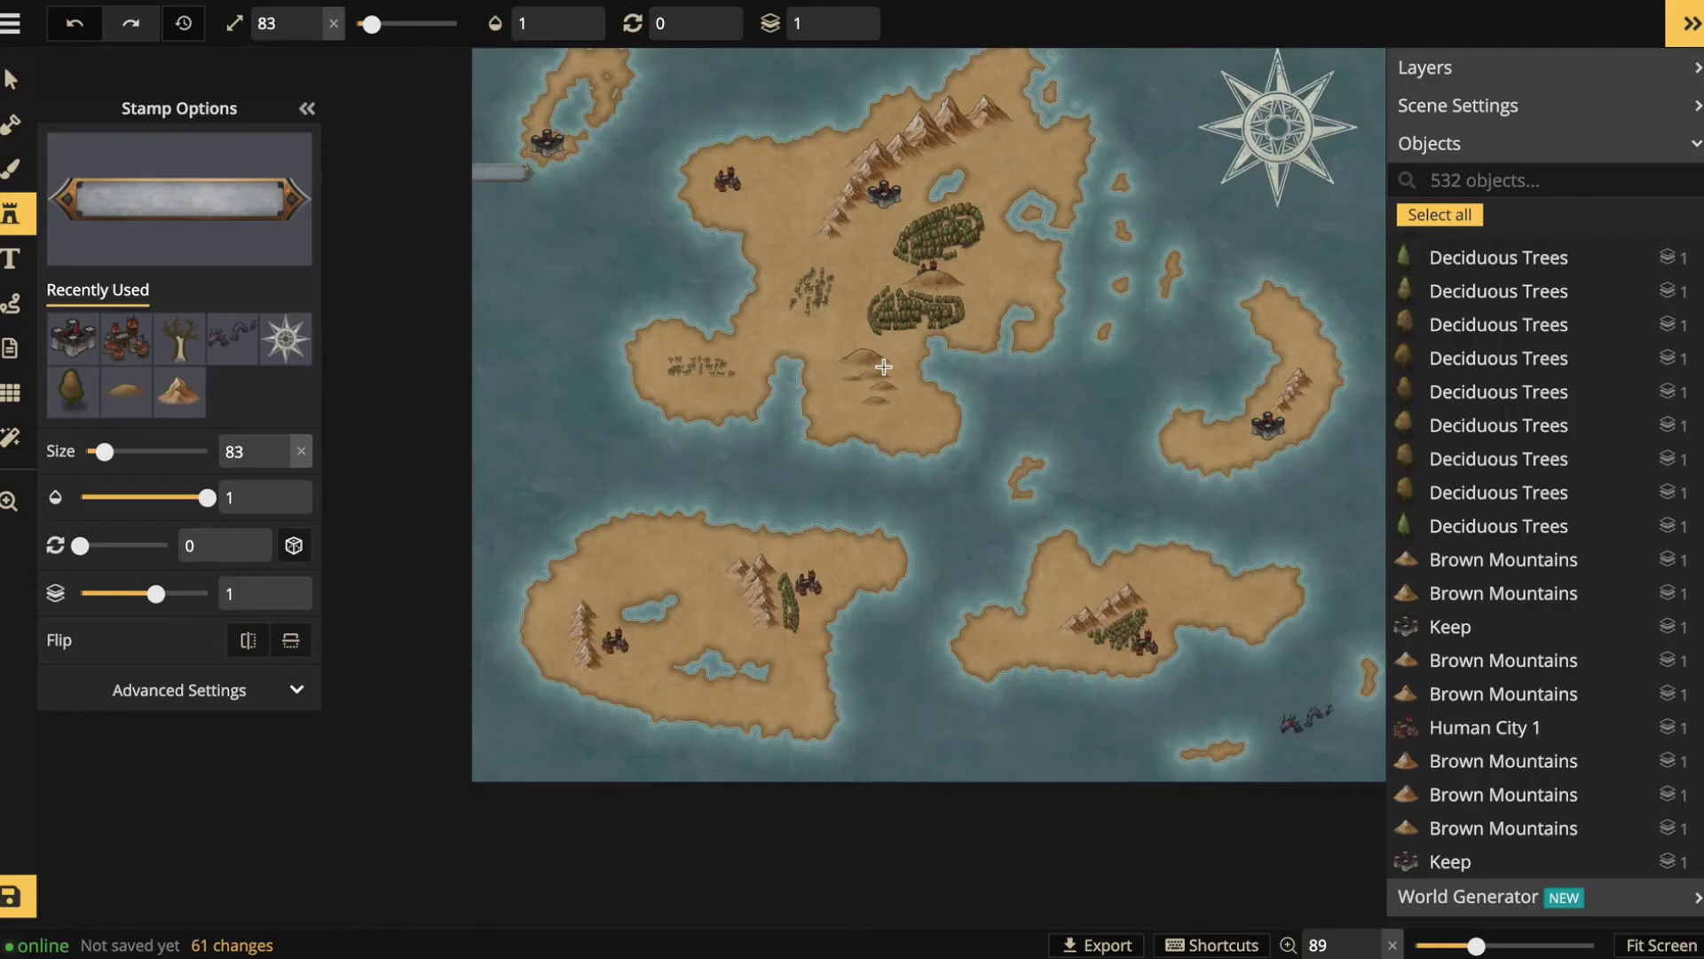
pyautogui.click(1270, 452)
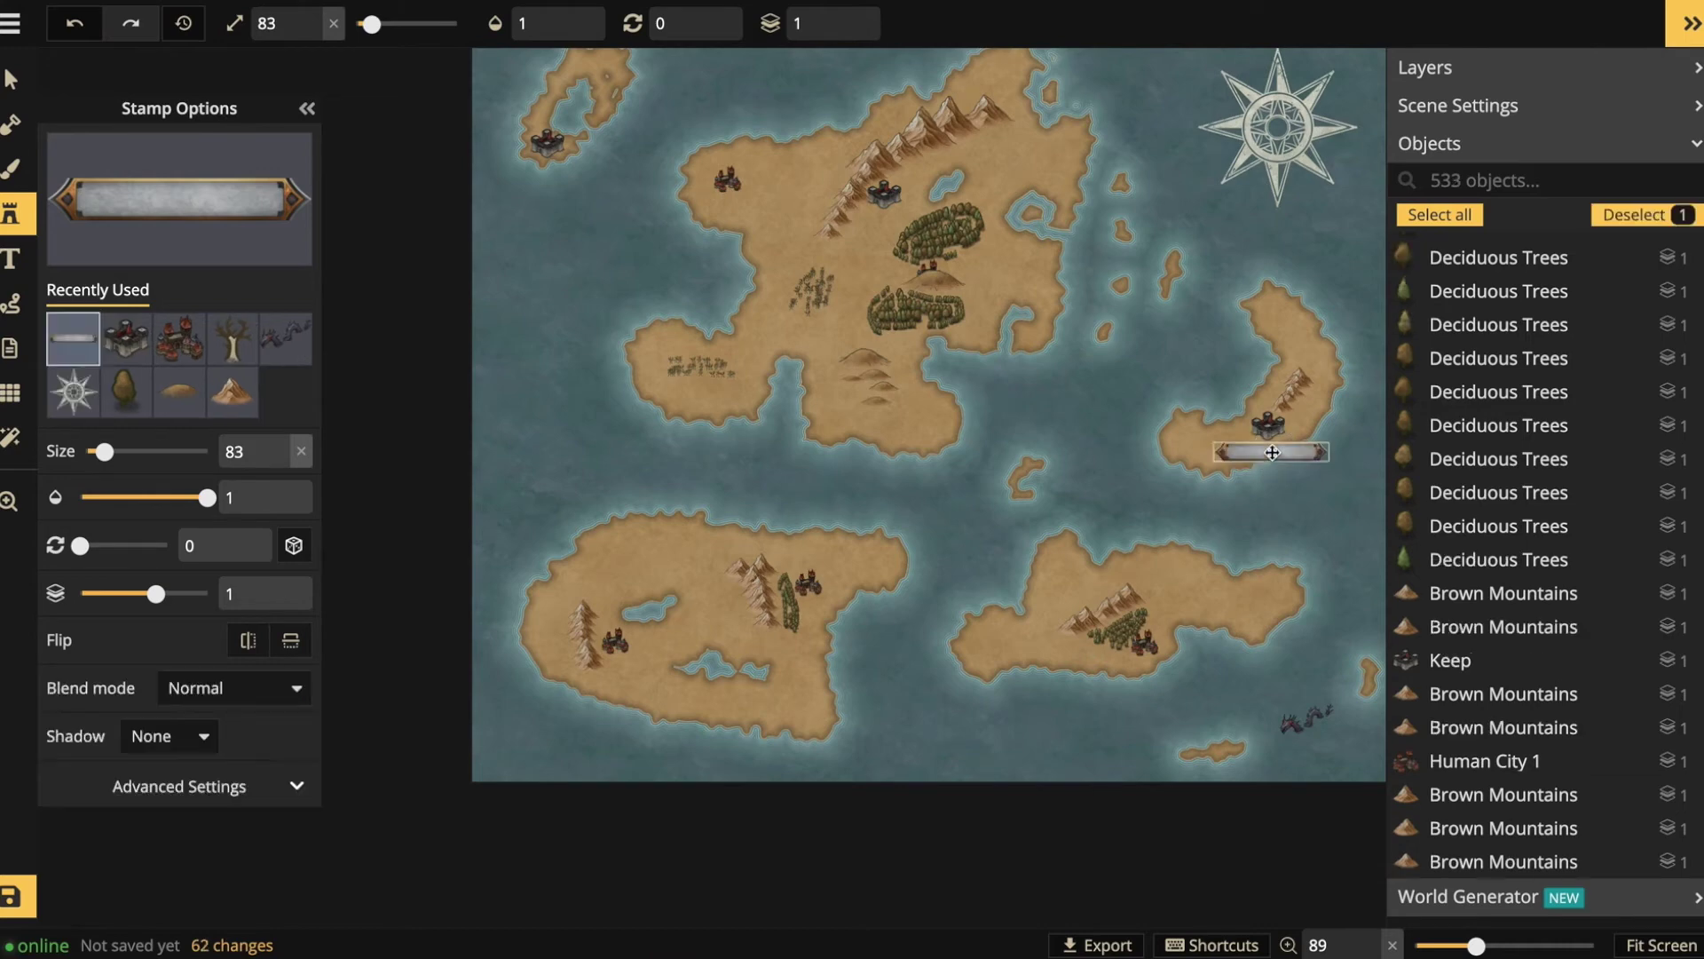
# - Add a size 14 text label reading 'Darkhold' on the eastern title plate
pyautogui.click(11, 259)
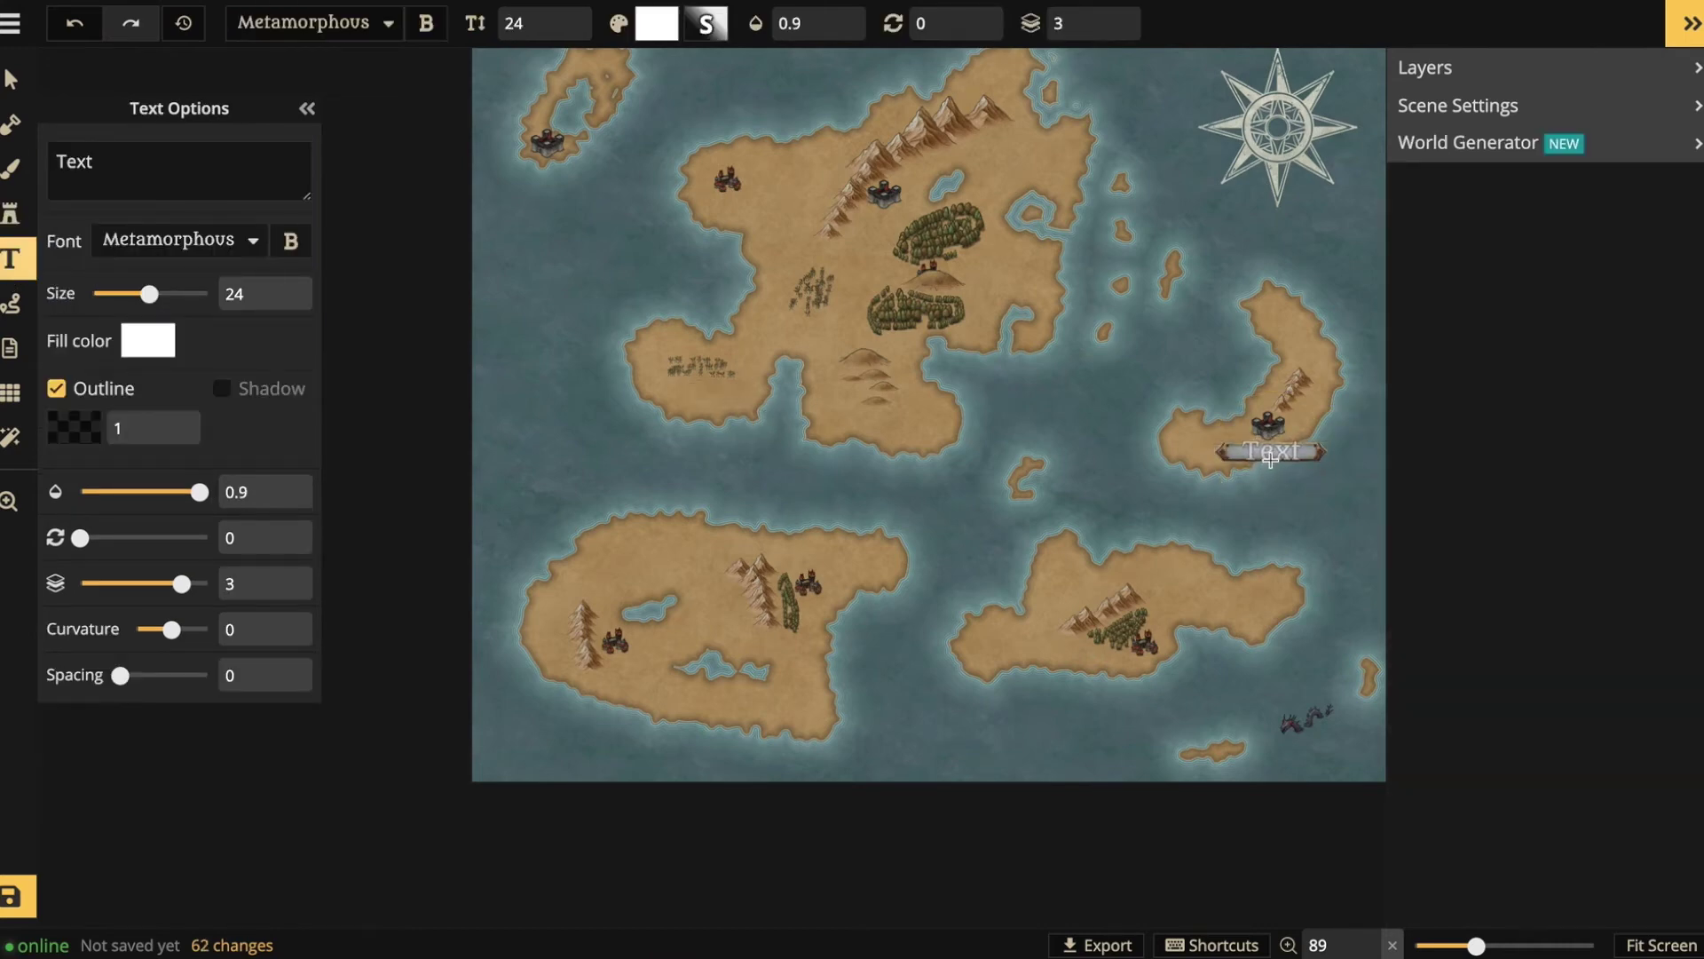
pyautogui.click(1270, 459)
pyautogui.click(139, 294)
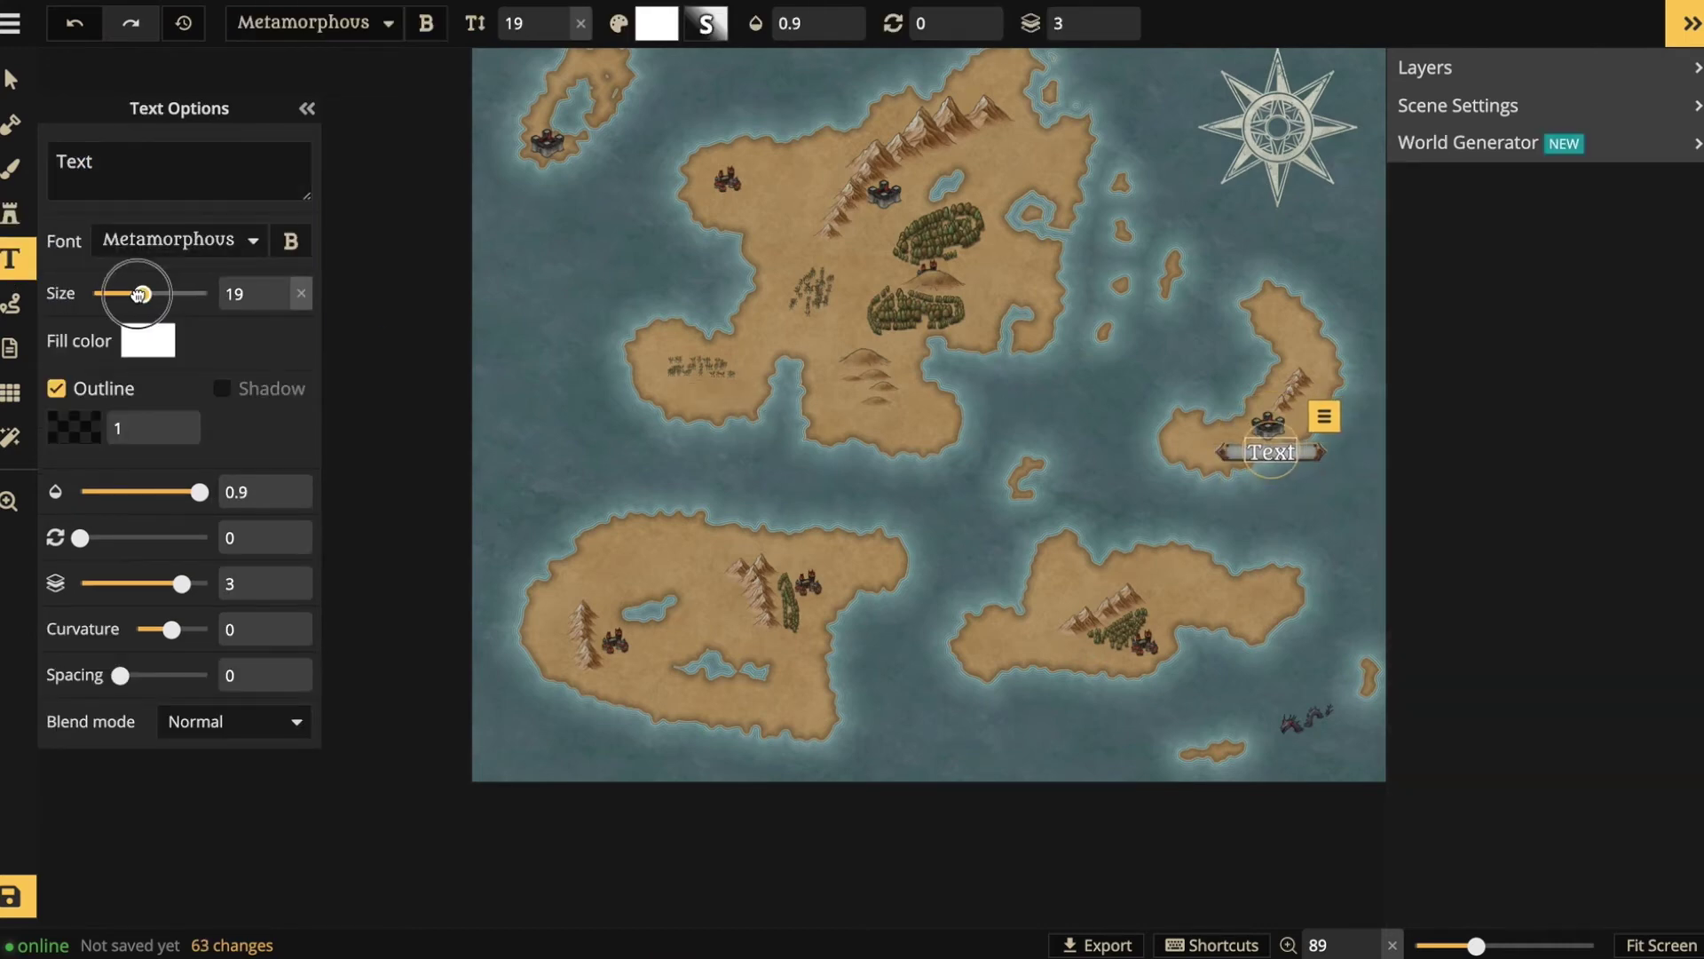
pyautogui.doubleClick(60, 163)
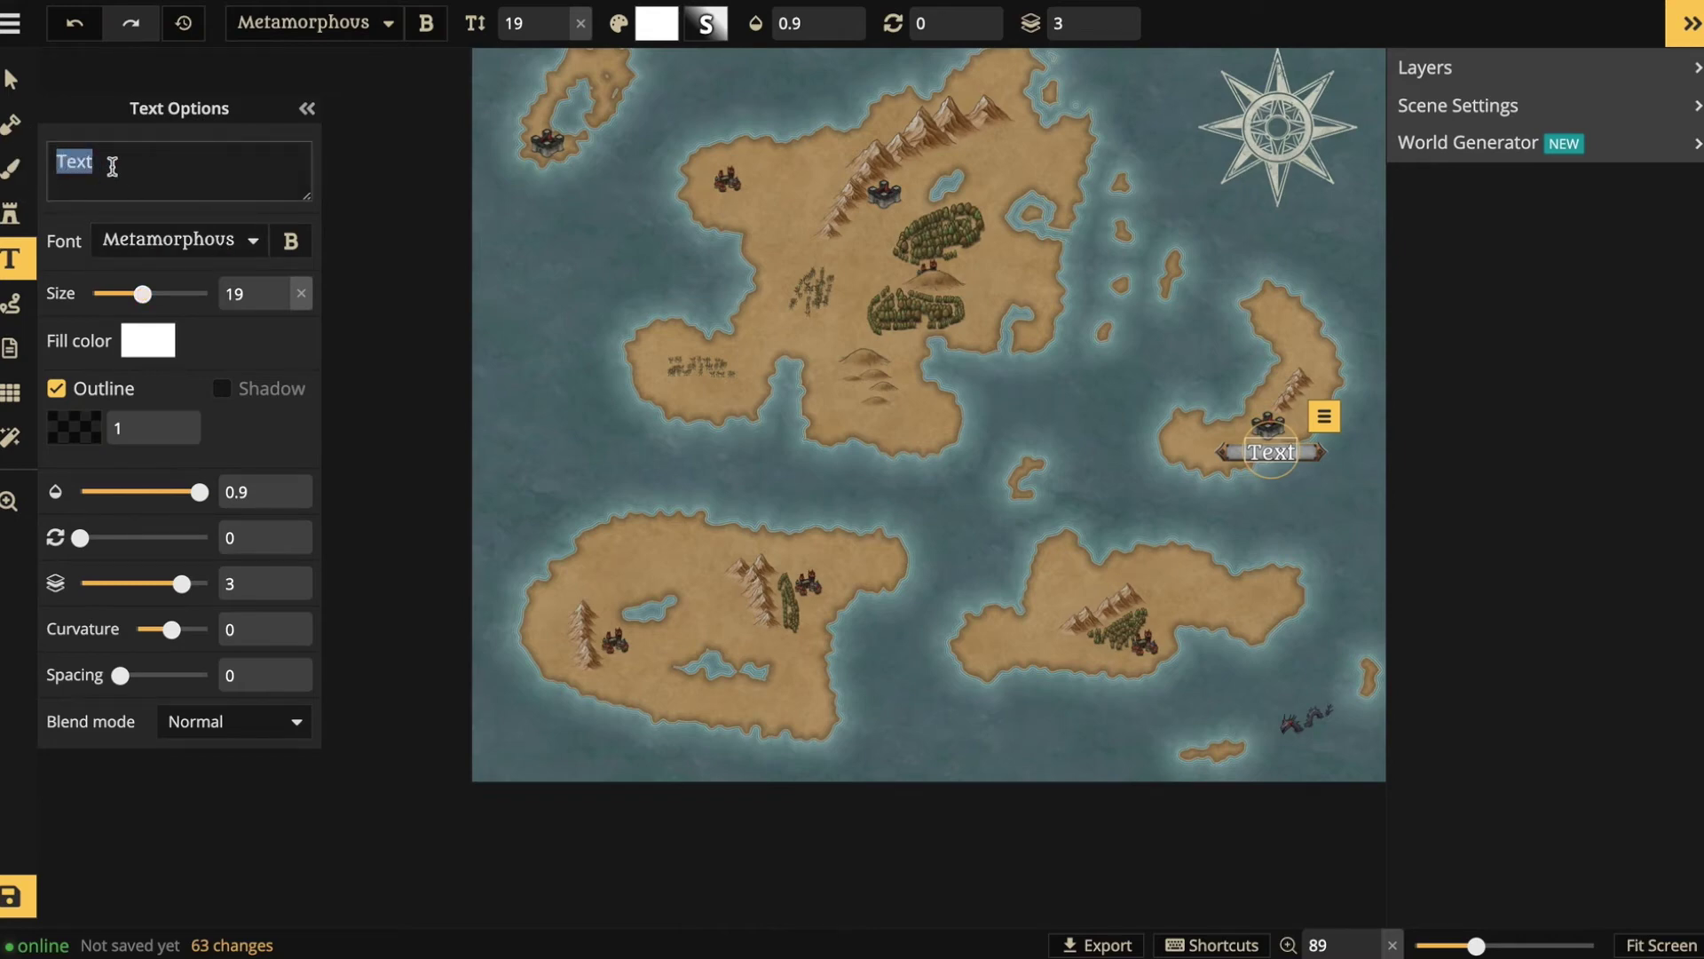
pyautogui.write('Darkhold')
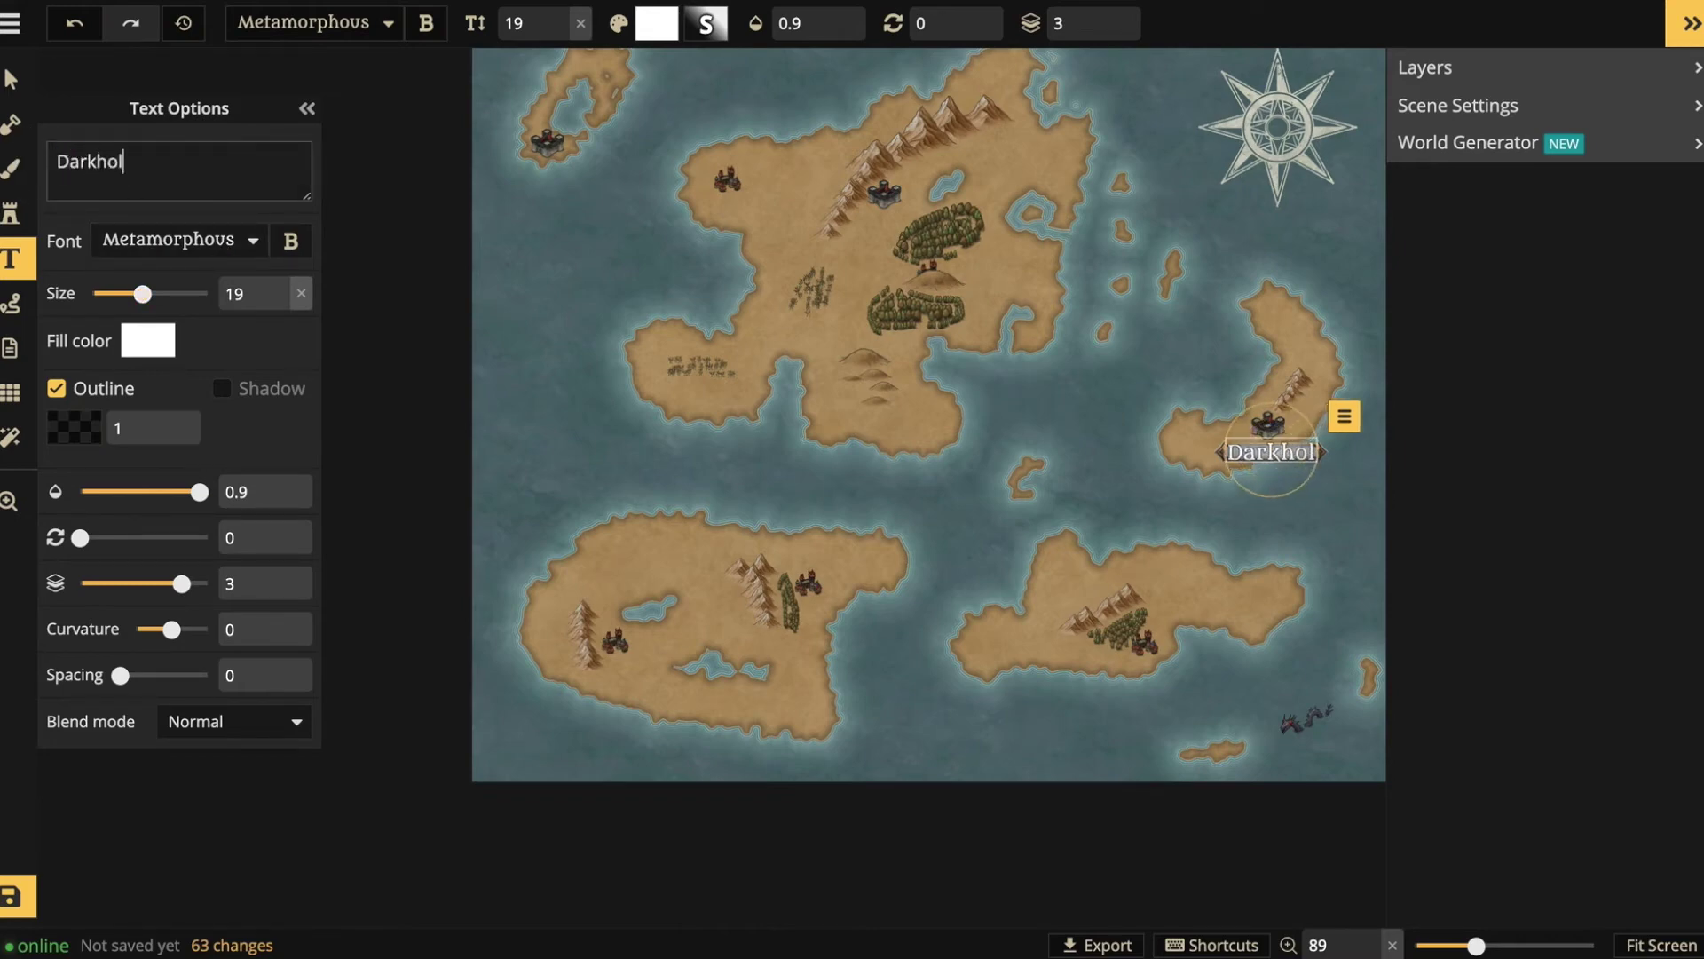
# - Paint green grass texture across the northern island and the lower-left island's forests
pyautogui.click(16, 178)
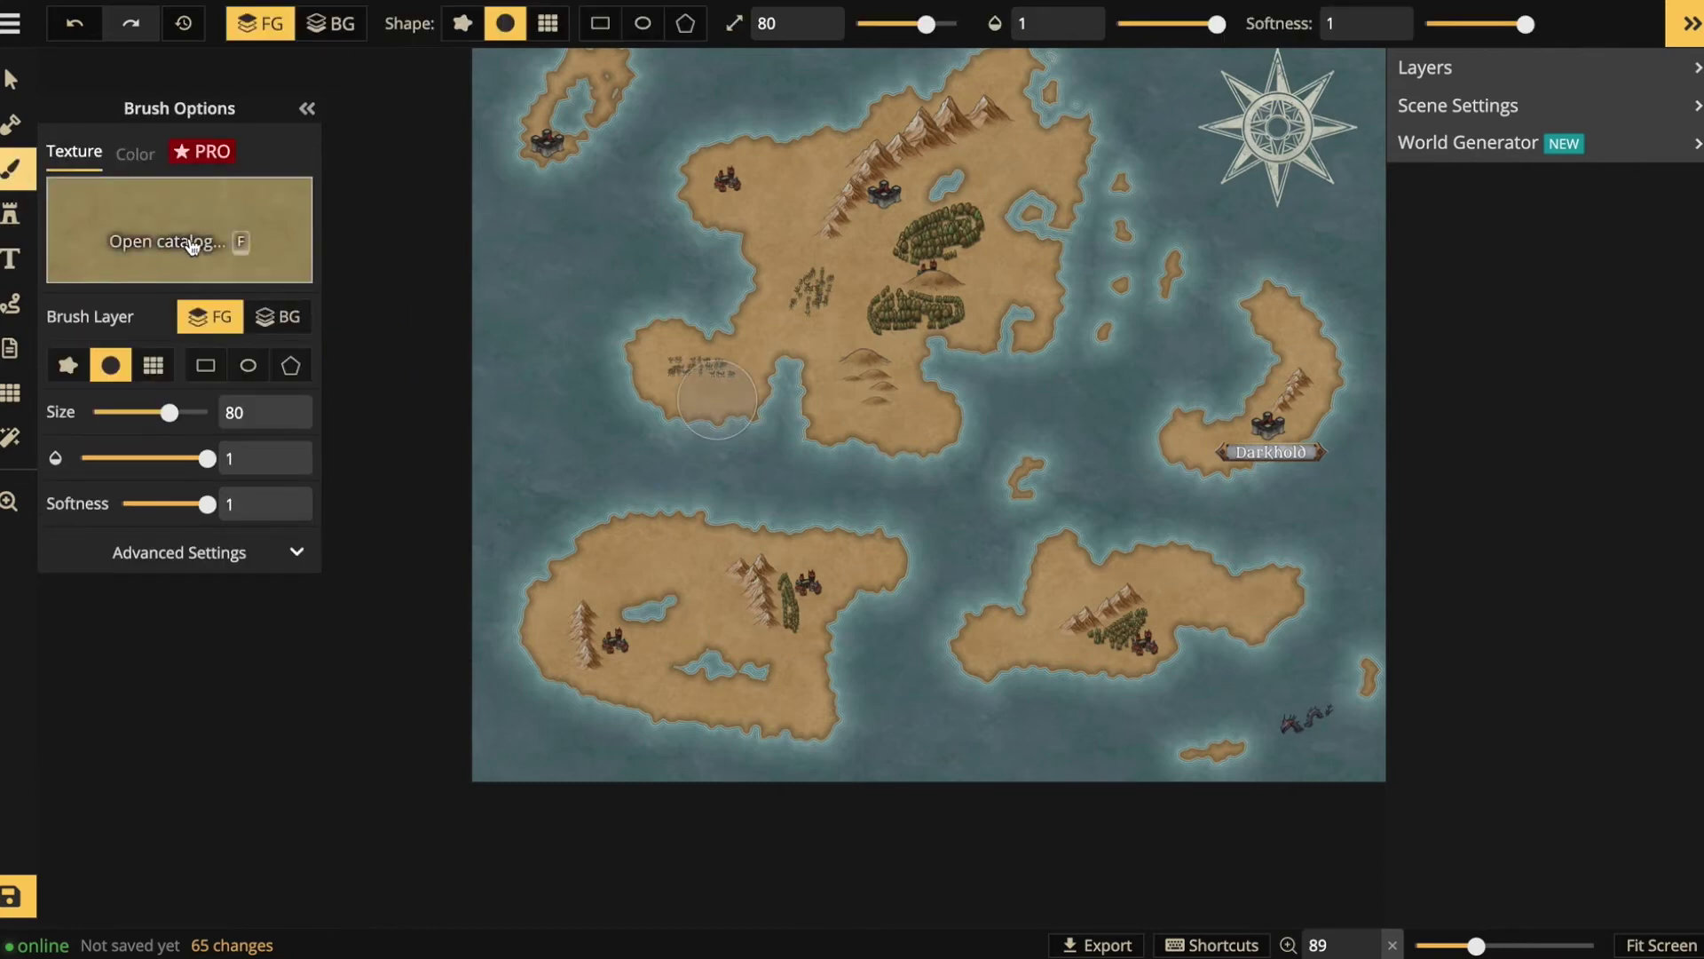
pyautogui.click(242, 246)
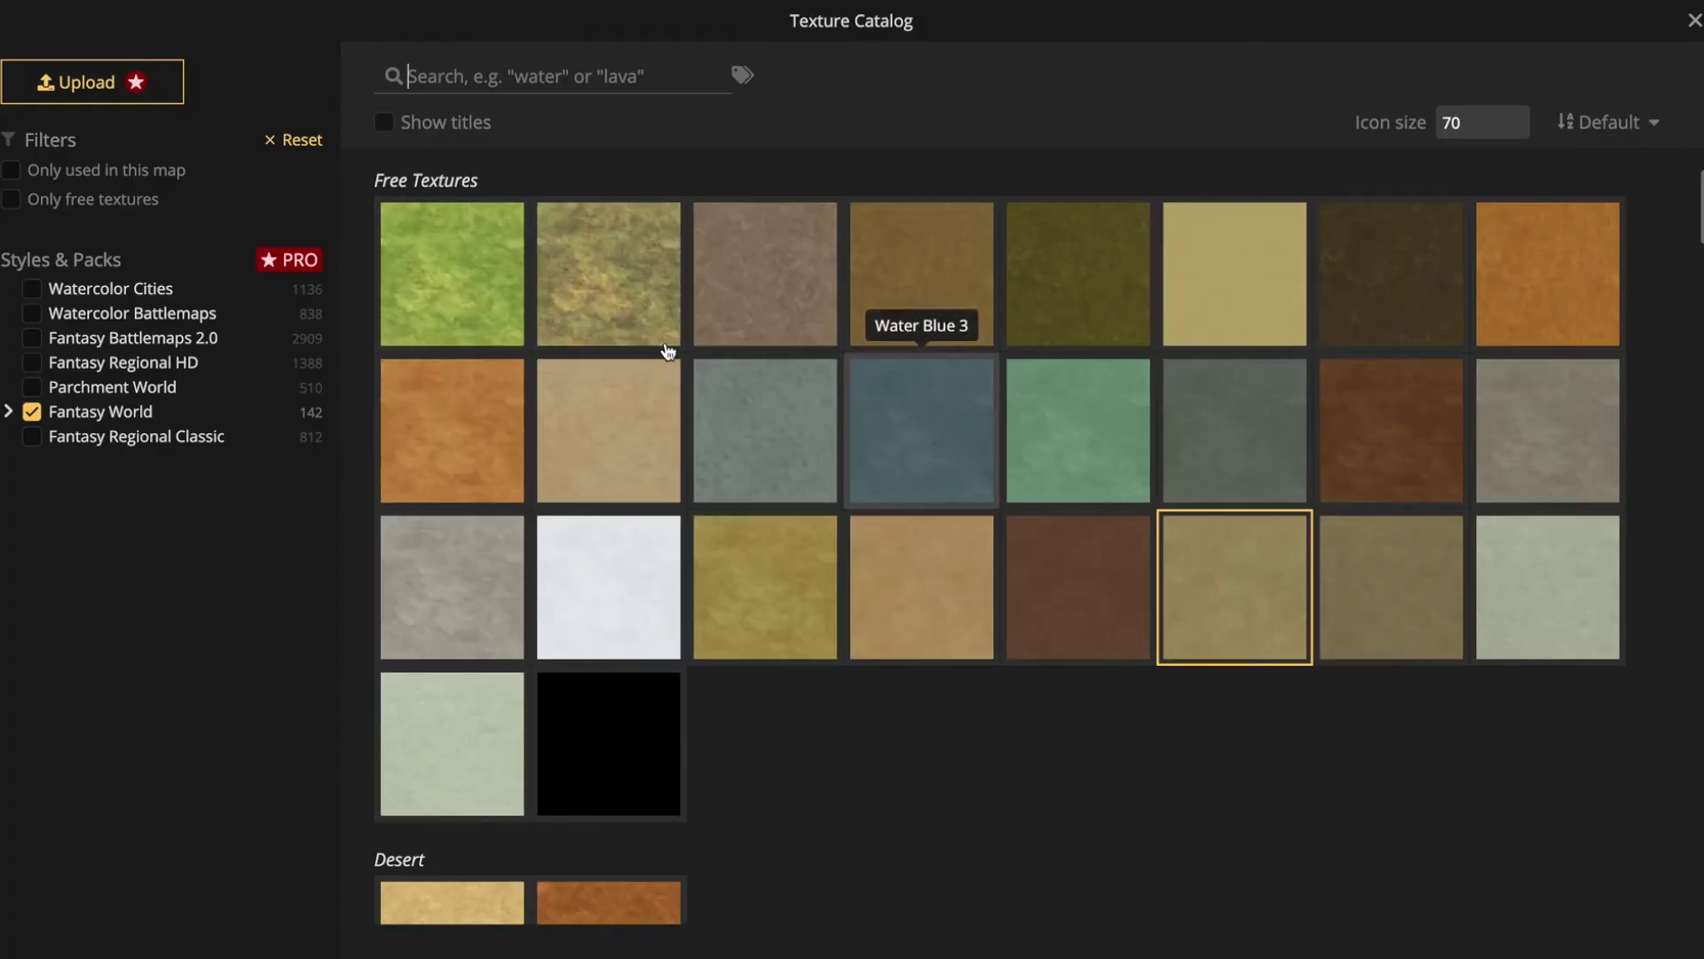
pyautogui.click(480, 304)
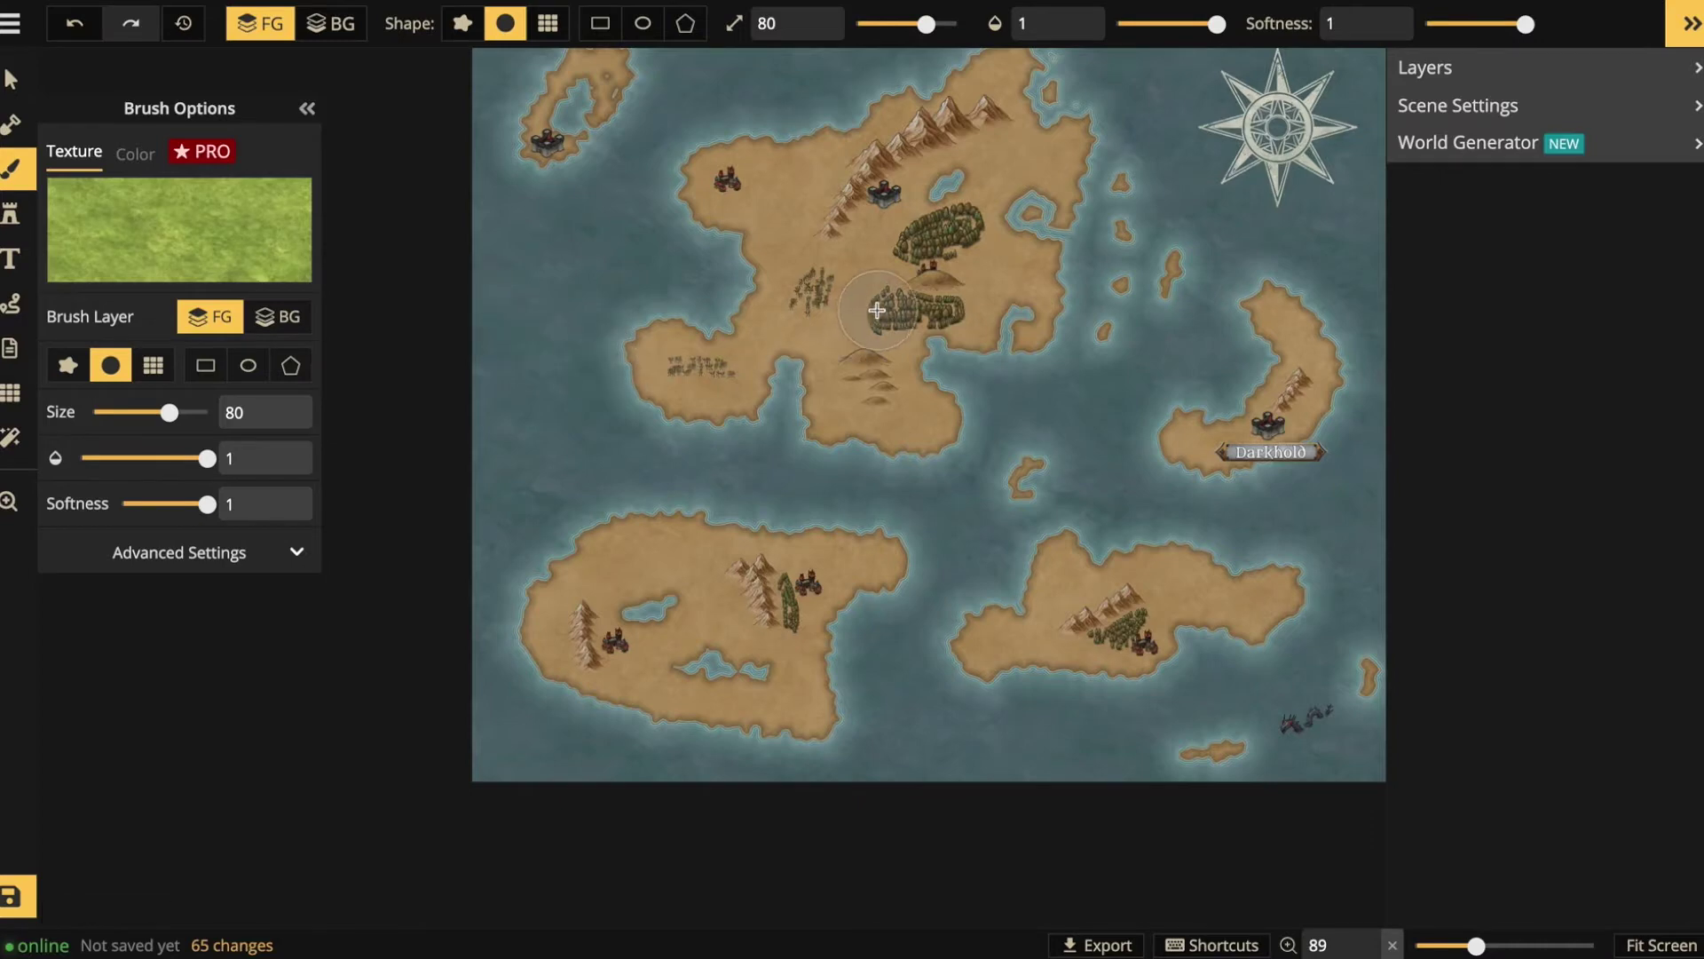
pyautogui.moveTo(814, 293); pyautogui.dragTo(963, 312)
pyautogui.moveTo(980, 222)
pyautogui.mouseDown()
pyautogui.moveTo(872, 250)
pyautogui.moveTo(783, 308)
pyautogui.mouseUp()
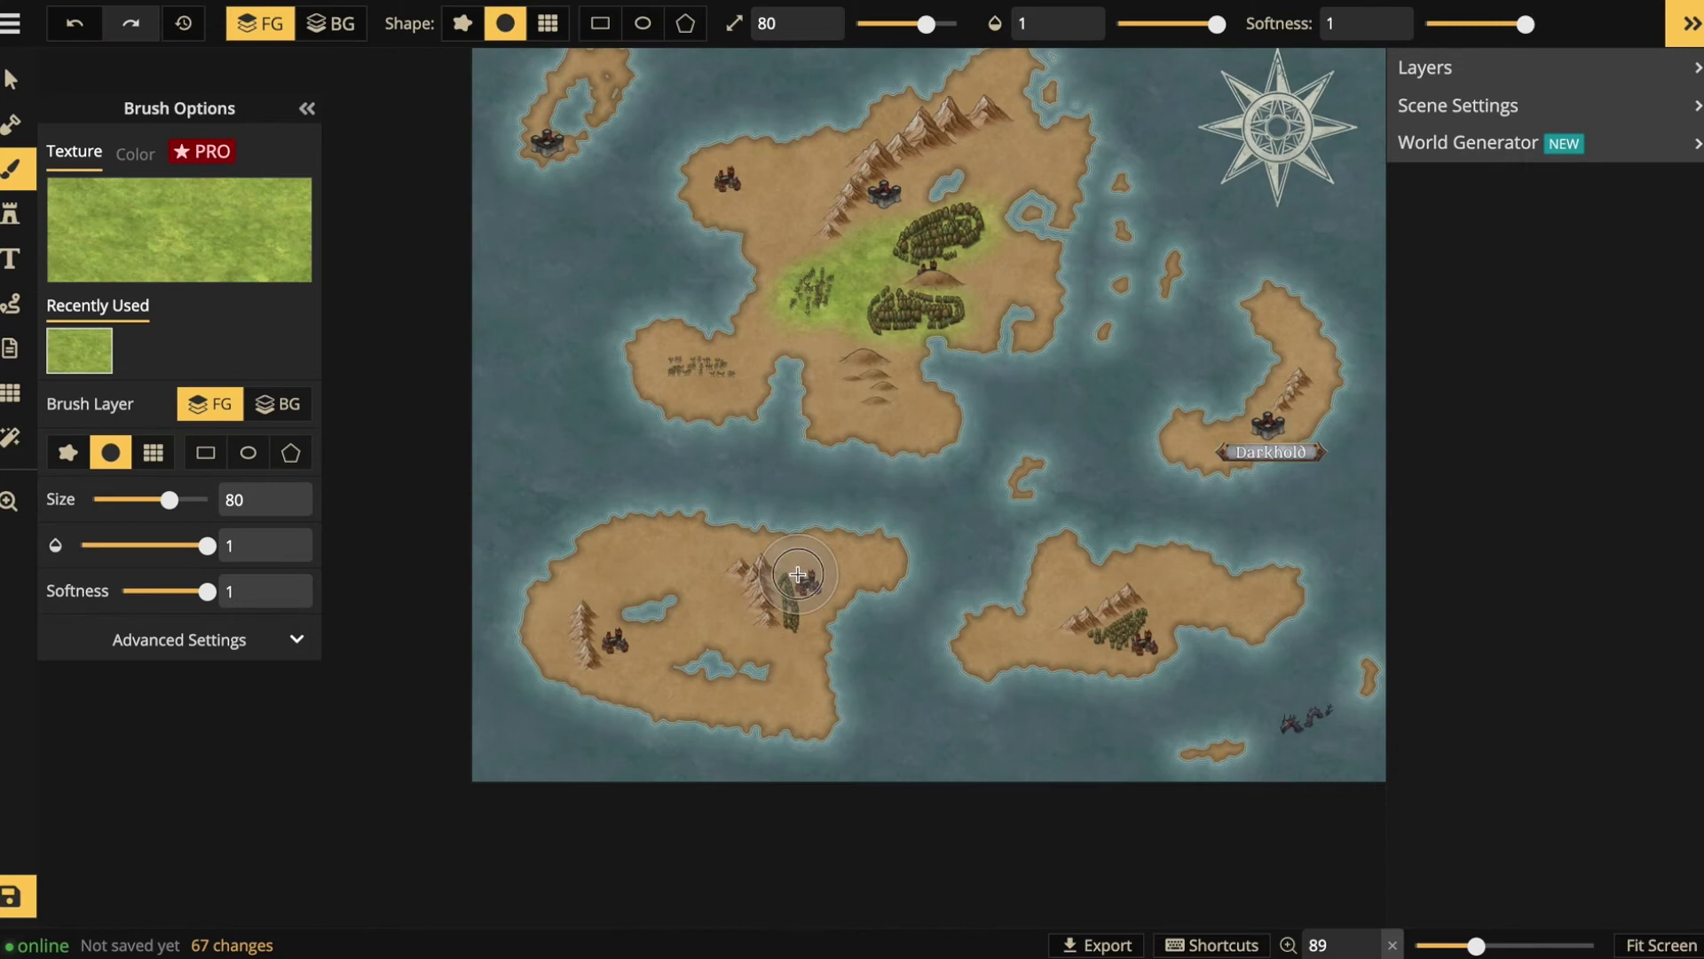
pyautogui.moveTo(798, 575)
pyautogui.mouseDown()
pyautogui.moveTo(781, 619)
pyautogui.moveTo(725, 565)
pyautogui.moveTo(709, 619)
pyautogui.mouseUp()
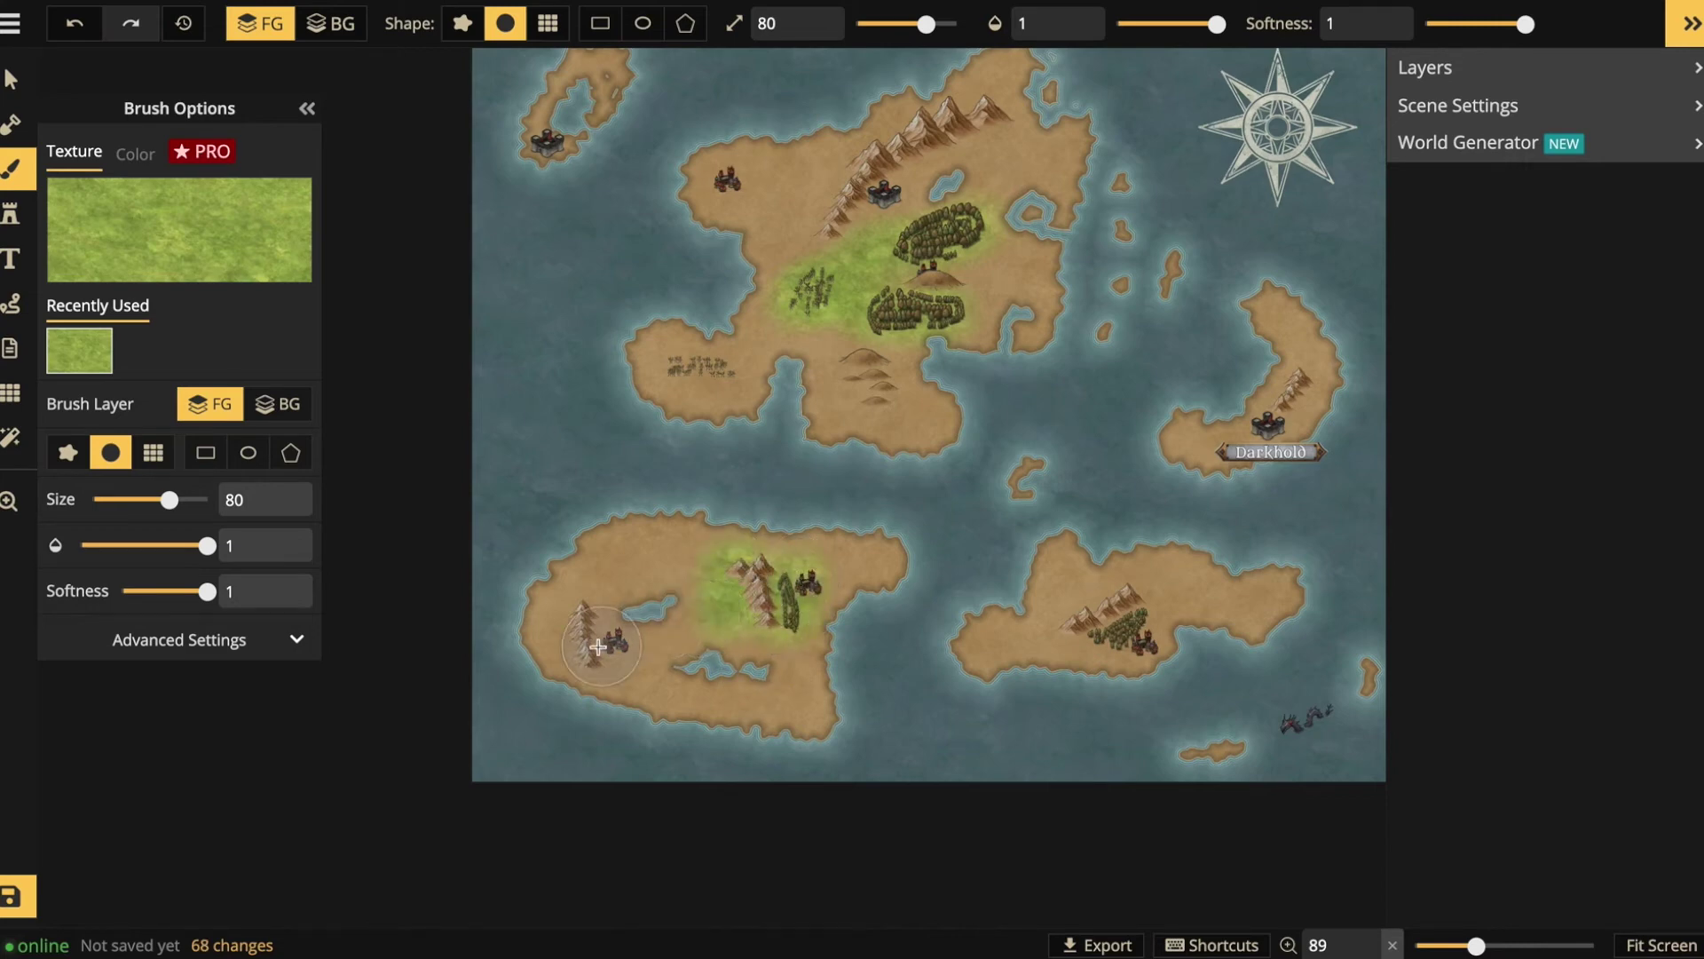
pyautogui.moveTo(604, 662); pyautogui.dragTo(573, 599)
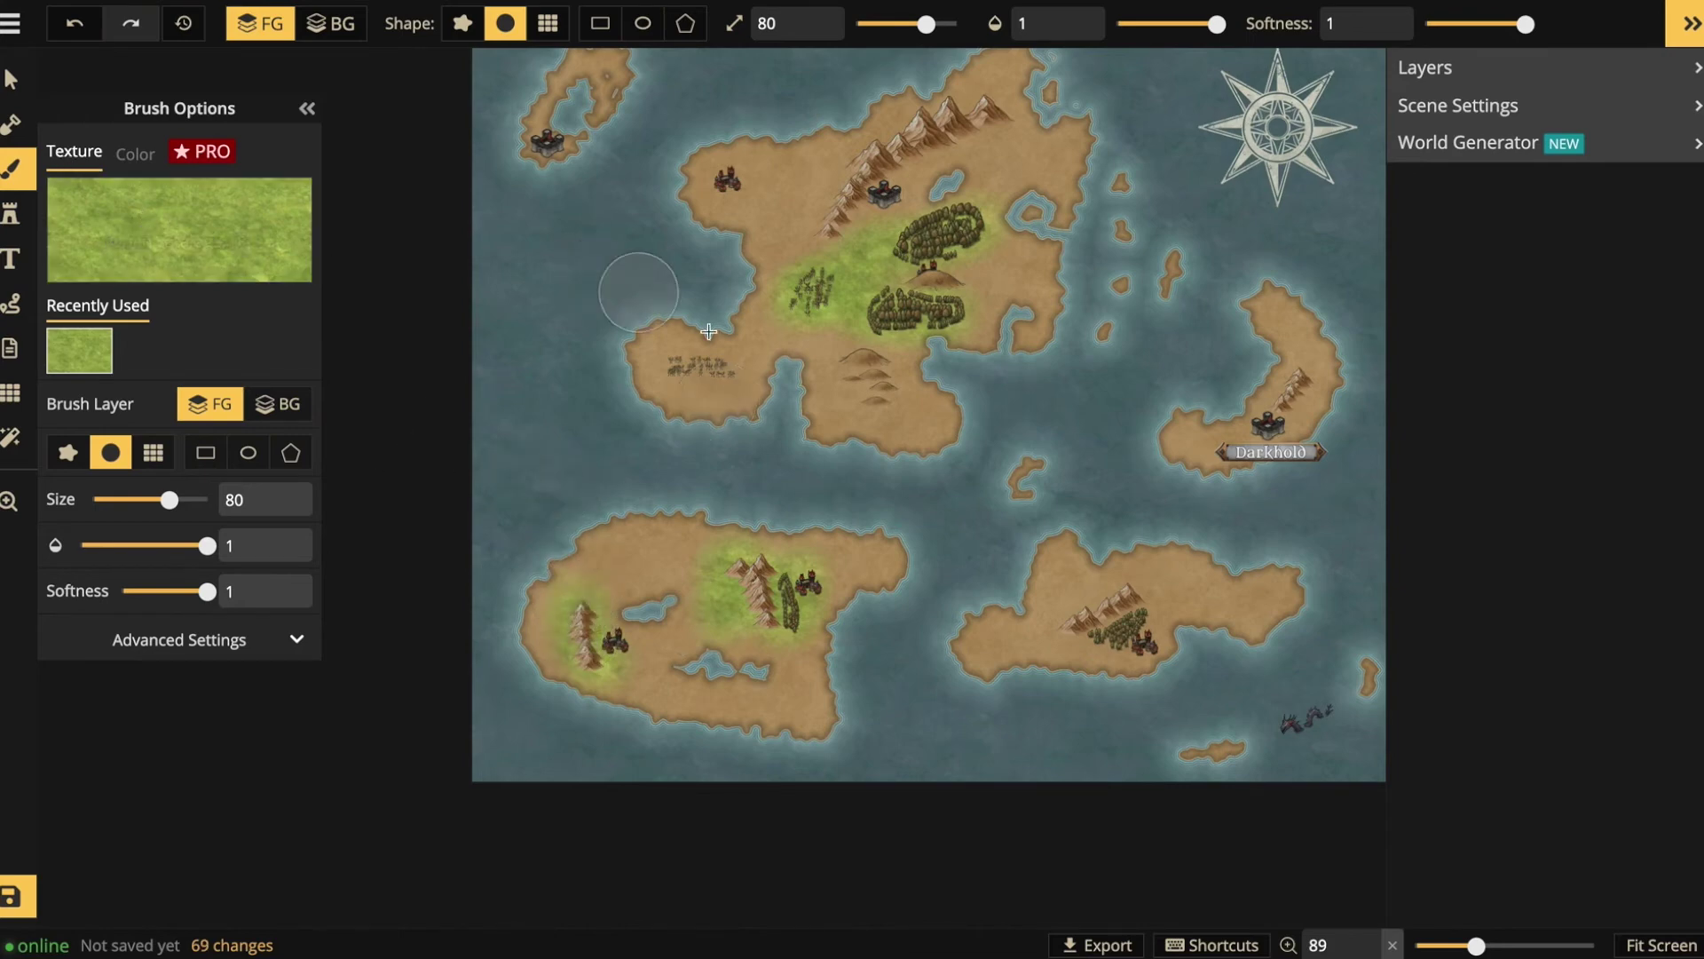
# - Paint dark brown soil over the northern island's western lobe and the Darkhold island
pyautogui.click(169, 229)
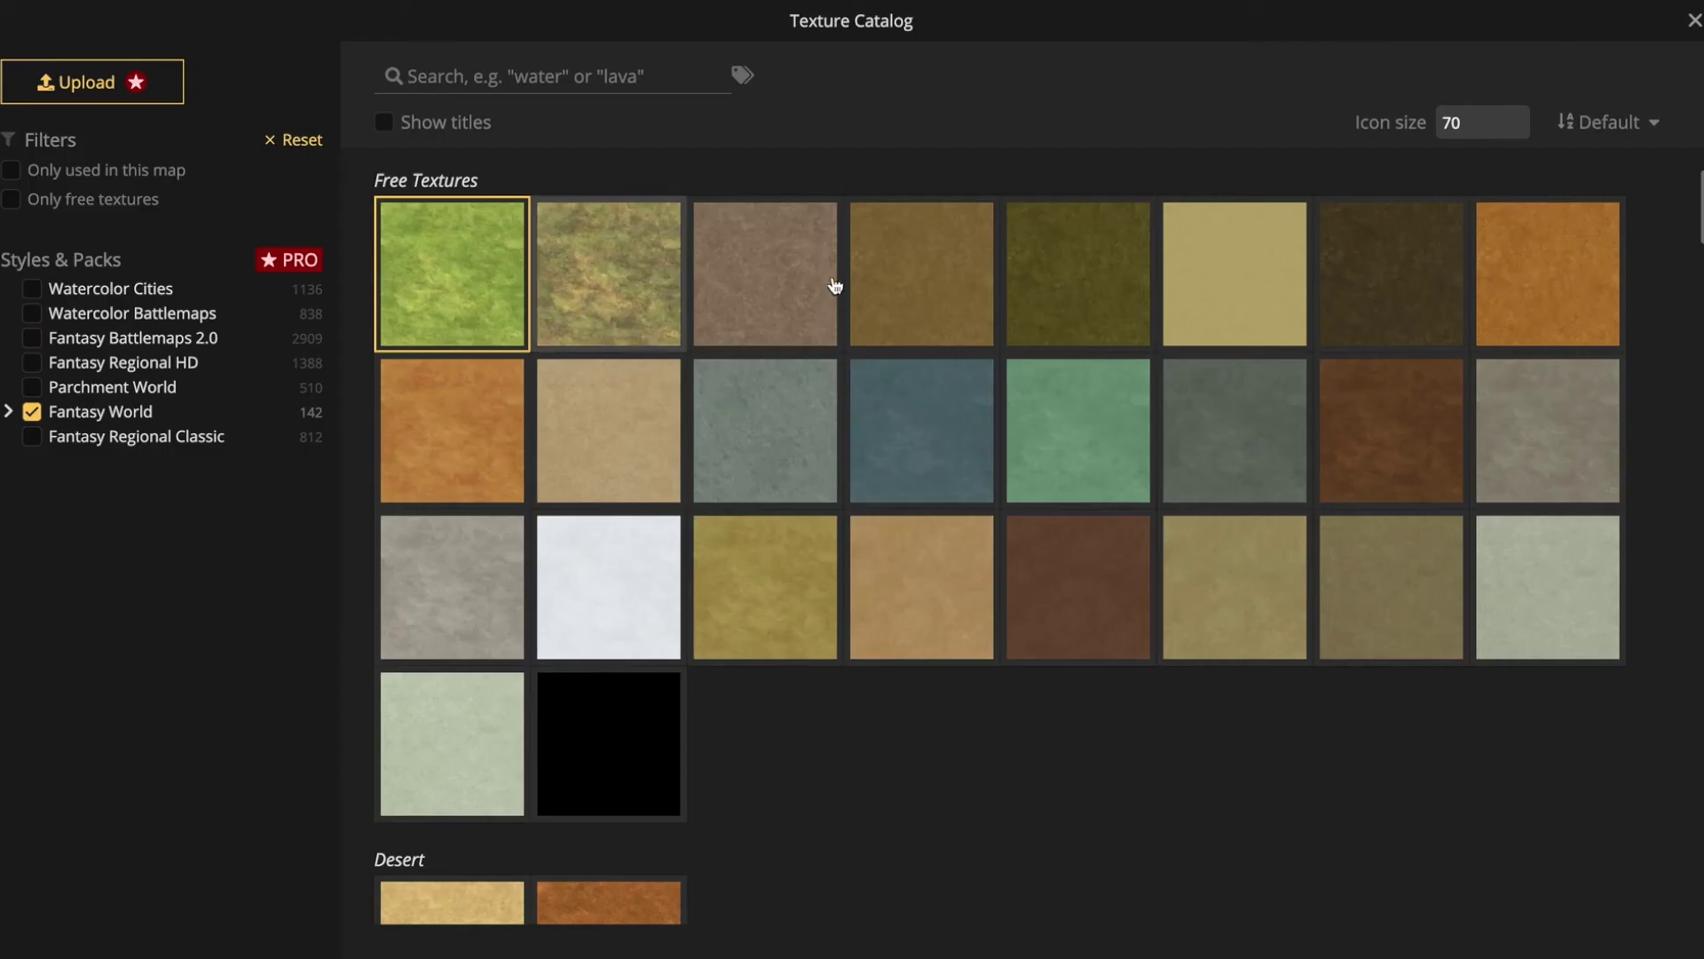
pyautogui.click(1358, 288)
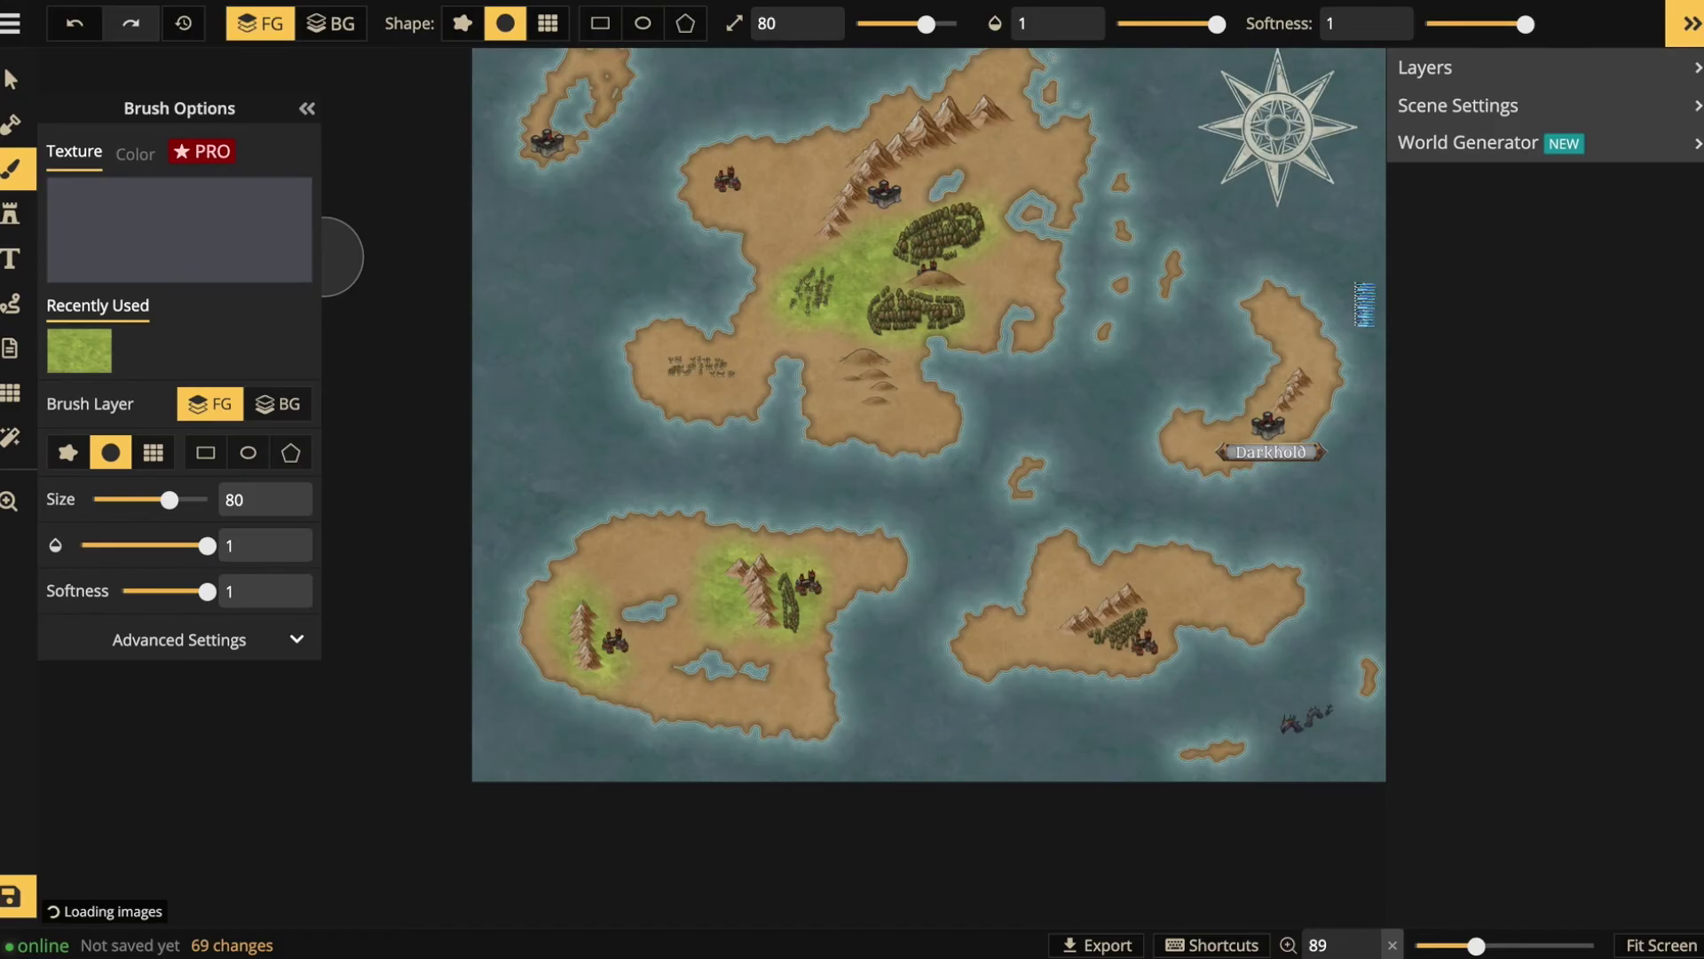
pyautogui.moveTo(702, 370)
pyautogui.mouseDown()
pyautogui.moveTo(670, 369)
pyautogui.moveTo(688, 369)
pyautogui.mouseUp()
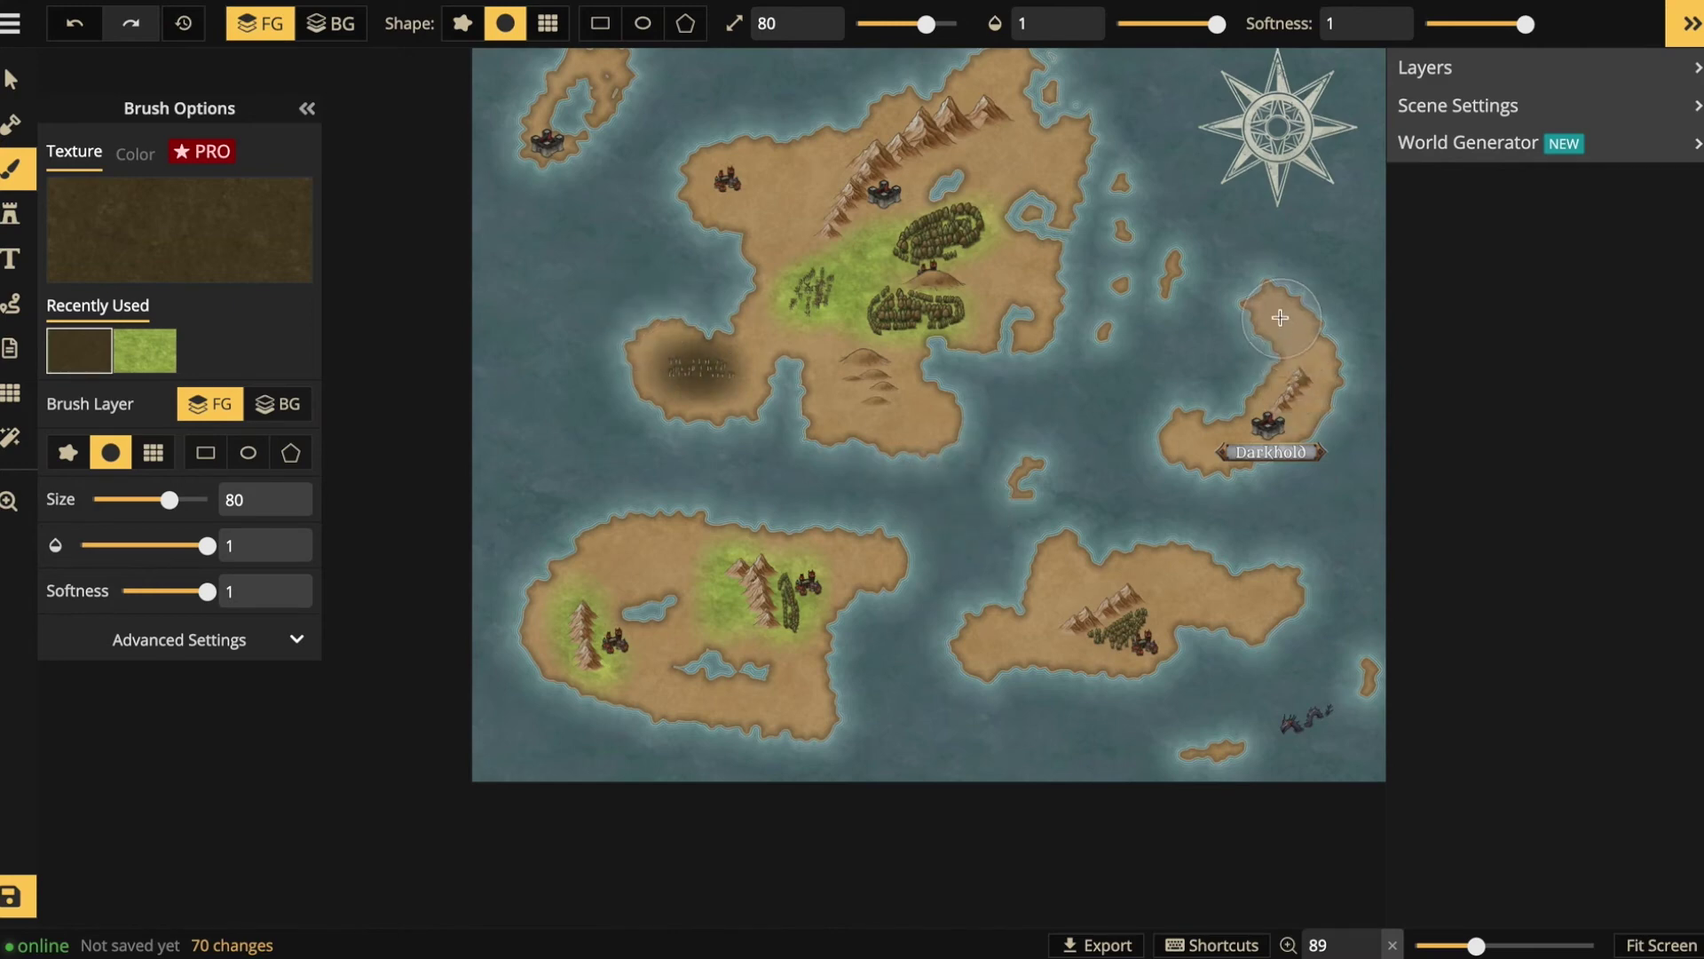
pyautogui.moveTo(1280, 317)
pyautogui.mouseDown()
pyautogui.moveTo(1296, 392)
pyautogui.moveTo(1194, 444)
pyautogui.mouseUp()
# - Add grassy brown to the southeast island, more grass up north, and snow northwest
pyautogui.click(177, 229)
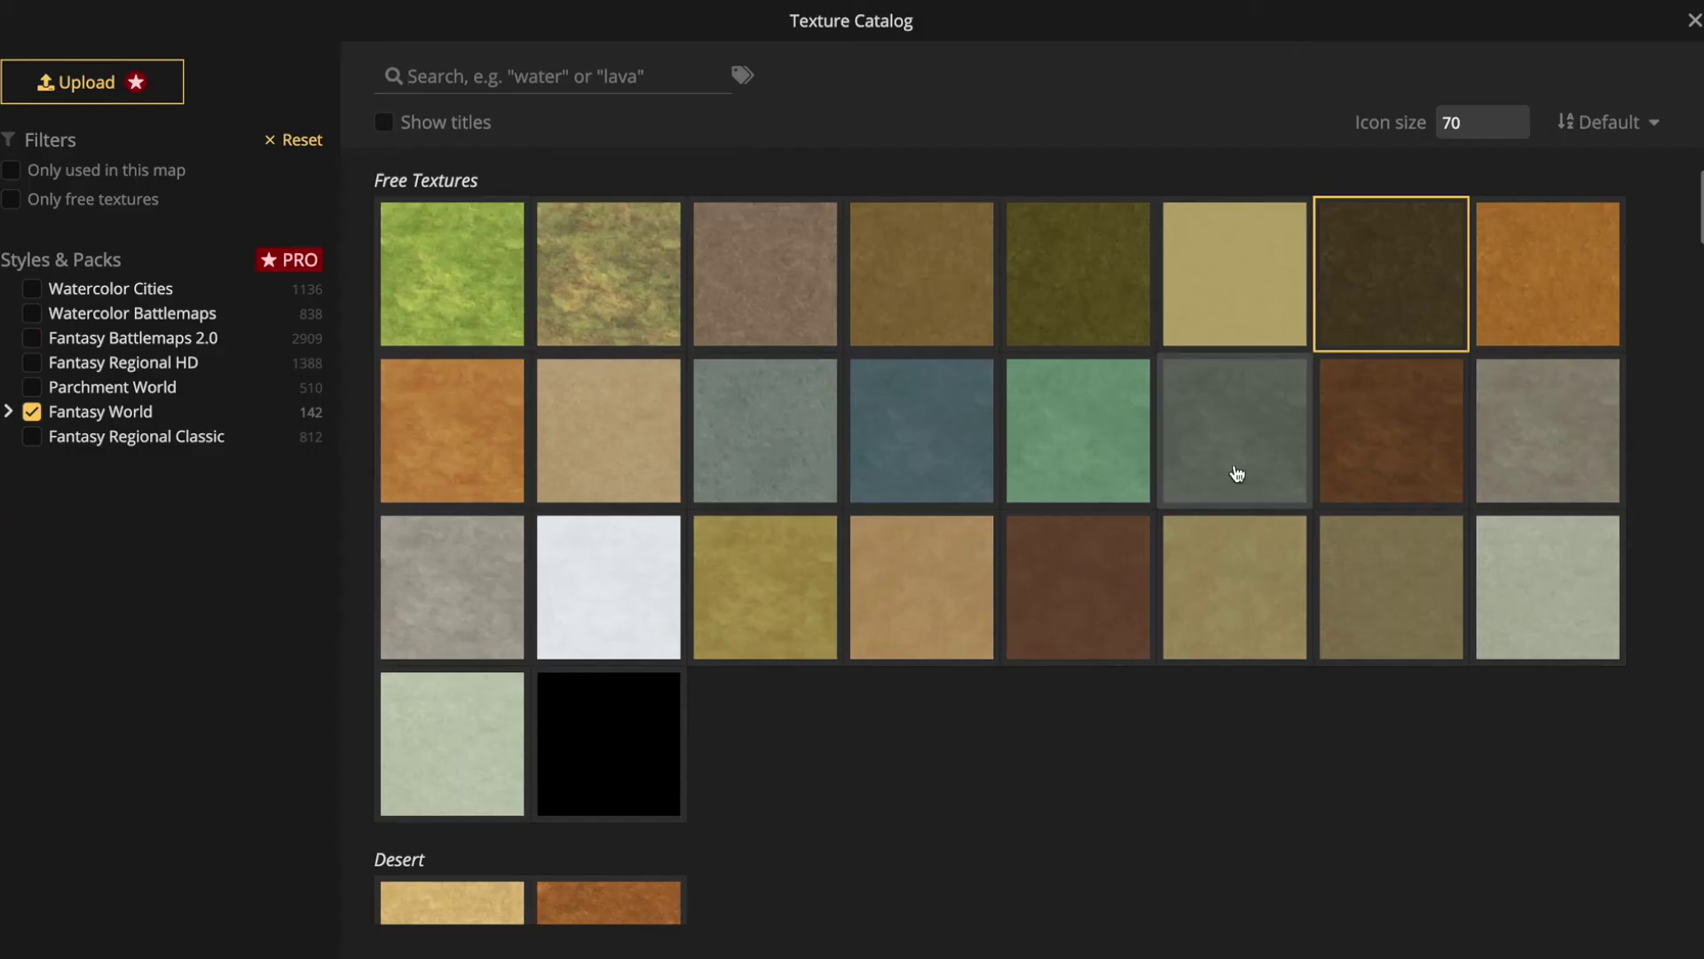
pyautogui.click(609, 274)
pyautogui.moveTo(1114, 639); pyautogui.dragTo(1207, 595)
pyautogui.click(1234, 594)
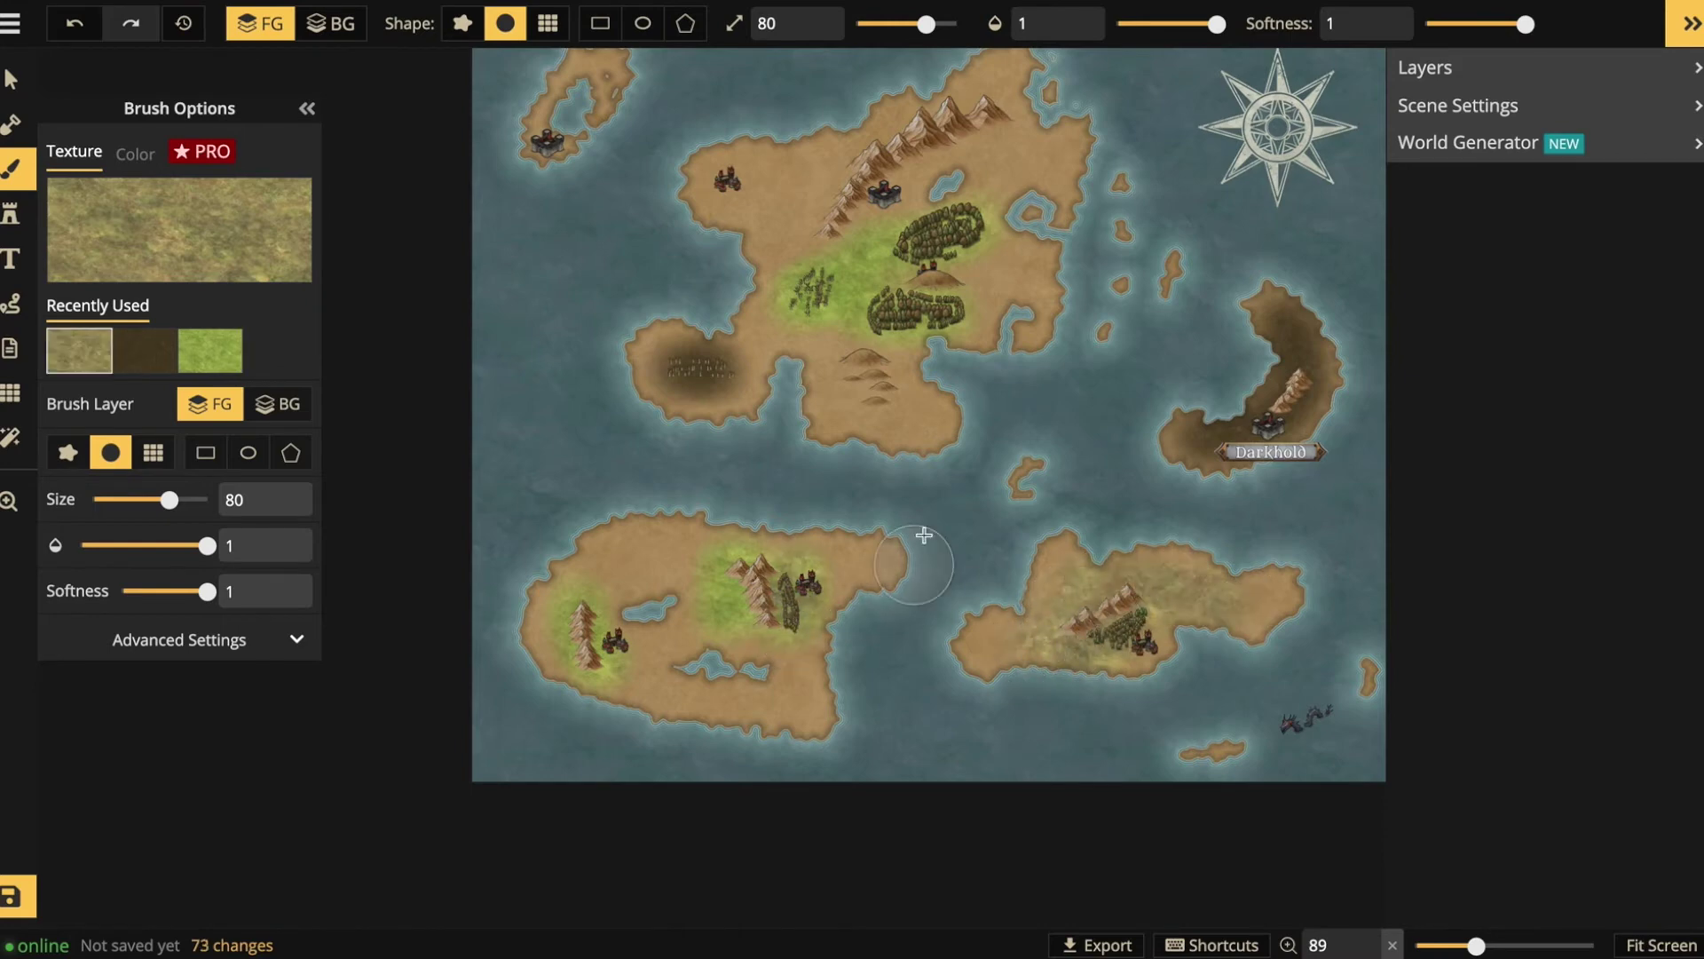
pyautogui.moveTo(986, 216)
pyautogui.mouseDown()
pyautogui.moveTo(867, 257)
pyautogui.moveTo(905, 307)
pyautogui.mouseUp()
pyautogui.click(209, 349)
pyautogui.moveTo(798, 178)
pyautogui.mouseDown()
pyautogui.moveTo(757, 230)
pyautogui.moveTo(841, 356)
pyautogui.moveTo(883, 391)
pyautogui.mouseUp()
pyautogui.click(266, 257)
pyautogui.click(799, 464)
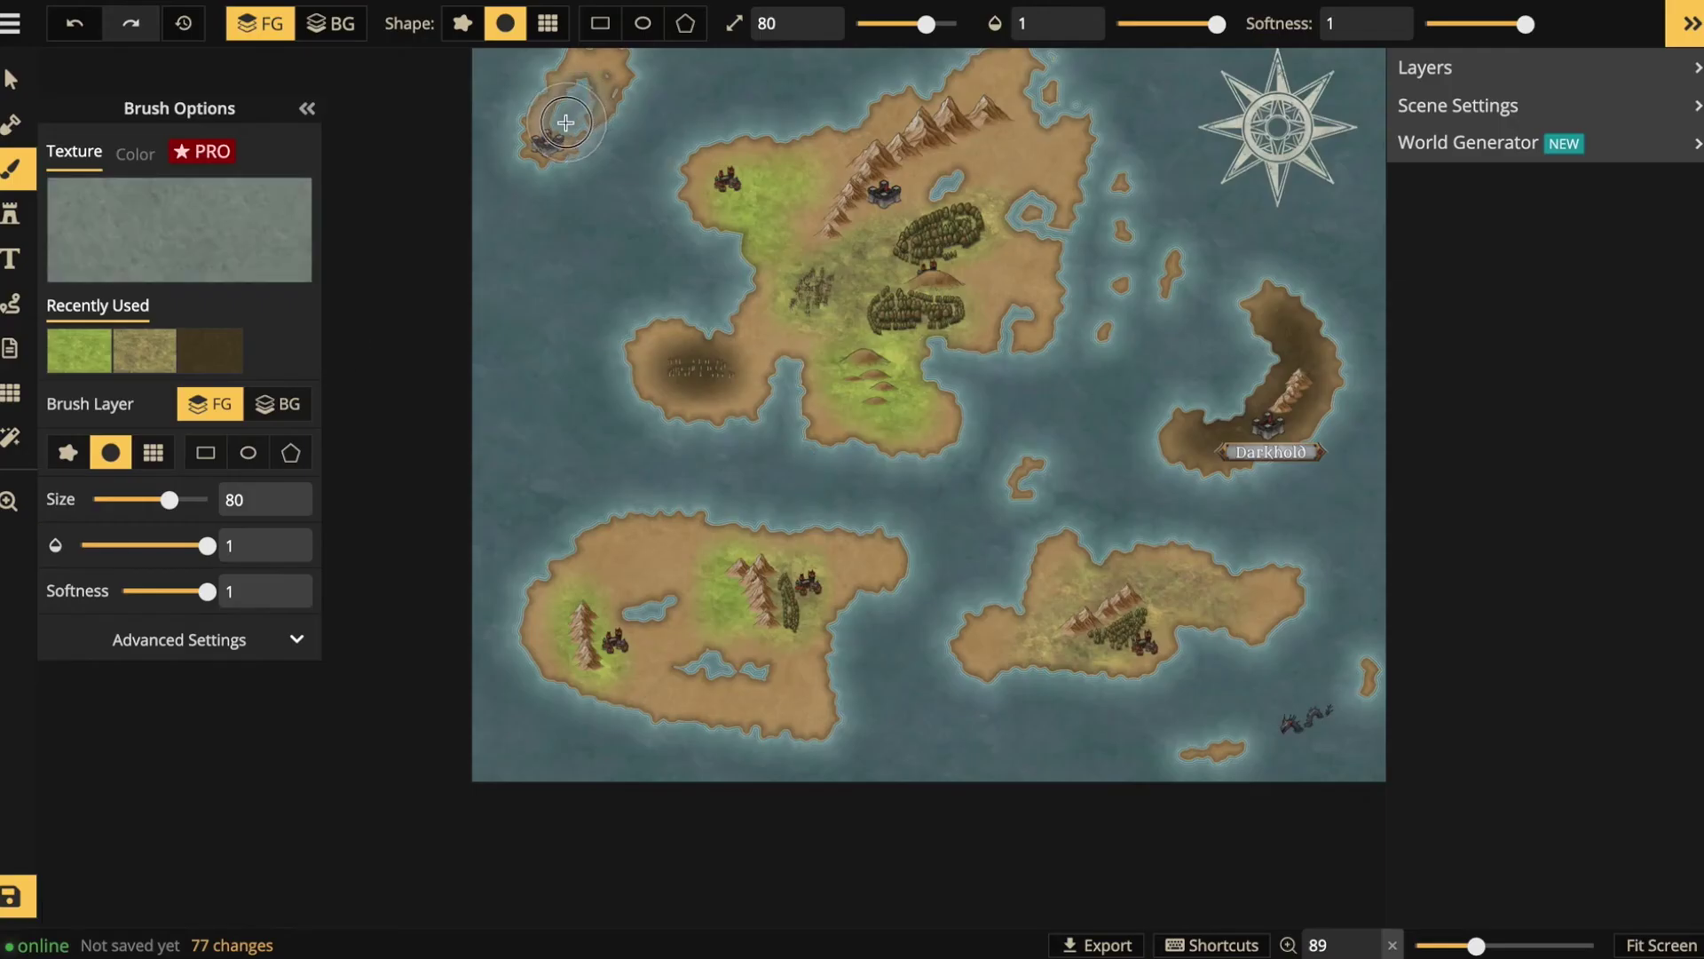
pyautogui.moveTo(1216, 337); pyautogui.dragTo(1240, 347)
# - Label the northwest island's title plate 'Northwatch'
pyautogui.click(11, 213)
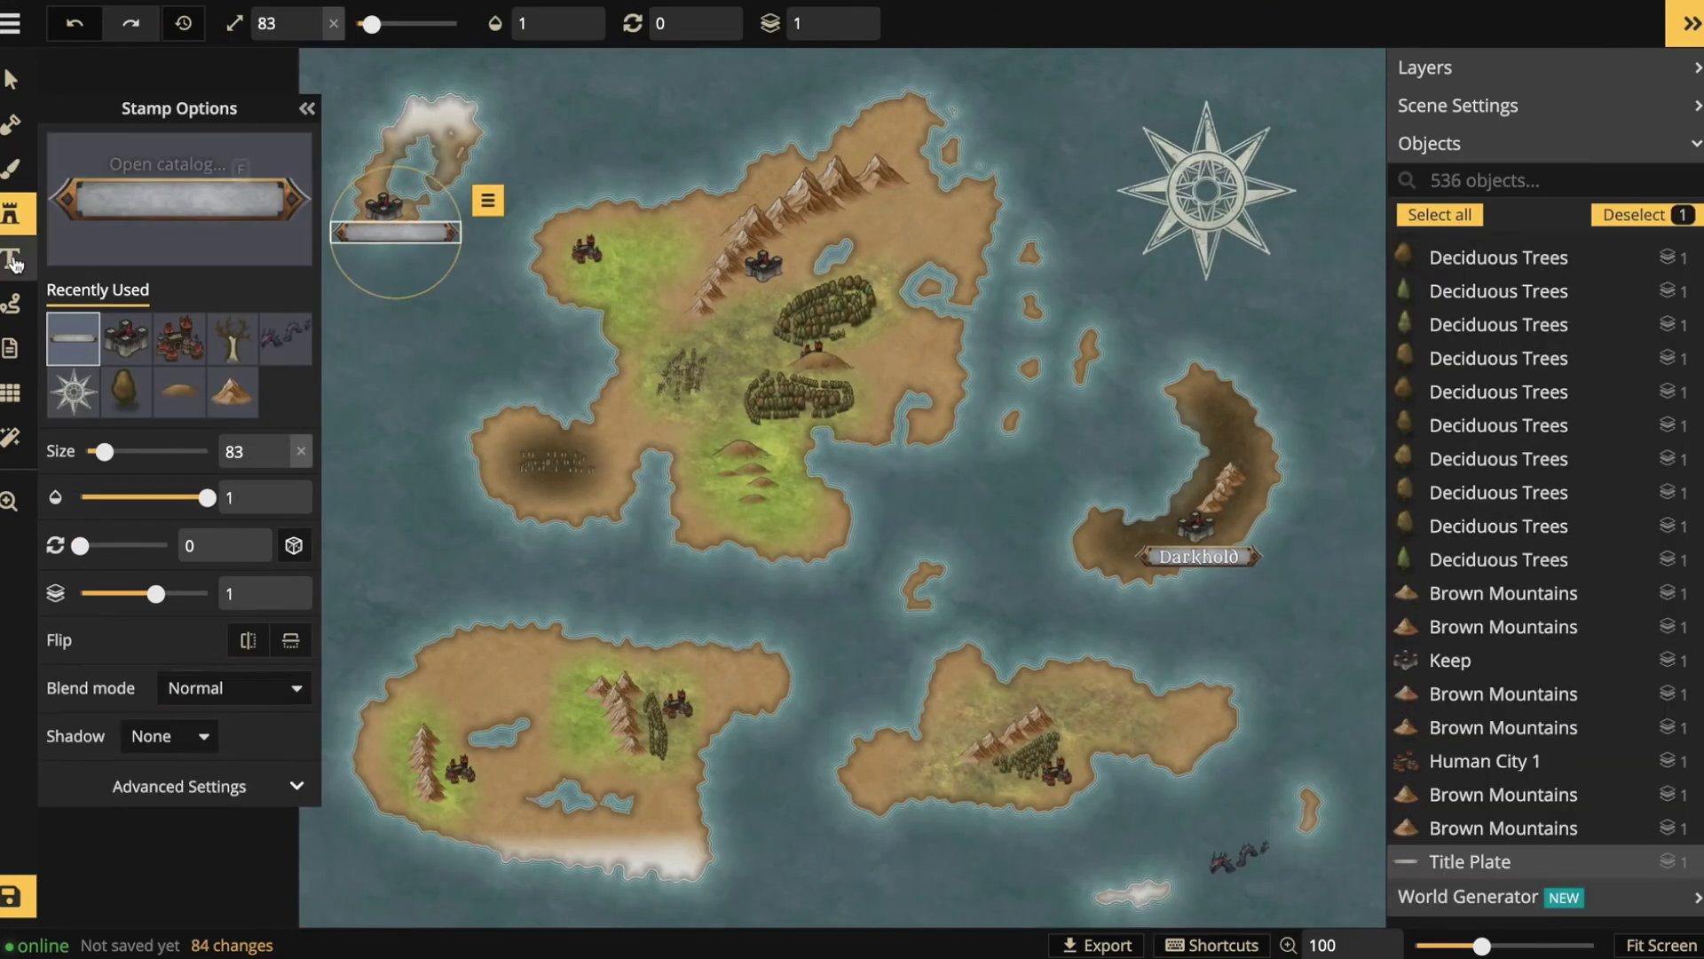
pyautogui.click(12, 260)
pyautogui.write('Northwatch')
pyautogui.click(392, 232)
# - Stamp a title plate on the large island and label it 'Highkeep'
pyautogui.click(11, 213)
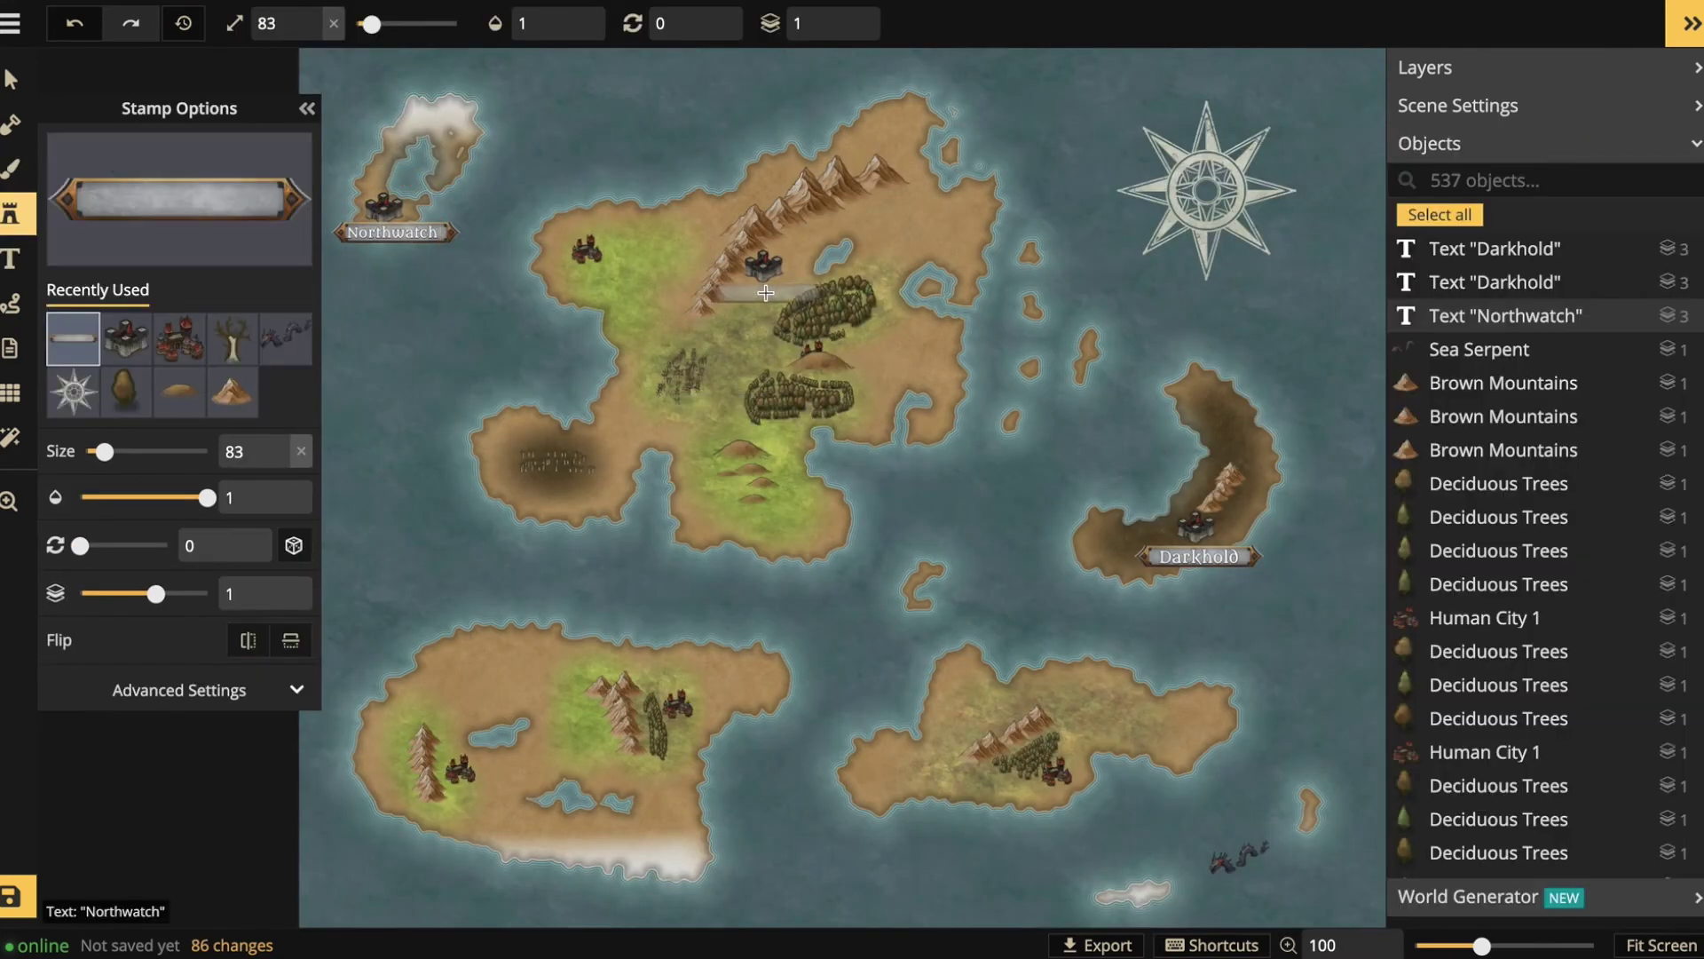
pyautogui.click(836, 248)
pyautogui.click(10, 258)
pyautogui.click(835, 247)
pyautogui.write('Highkeep')
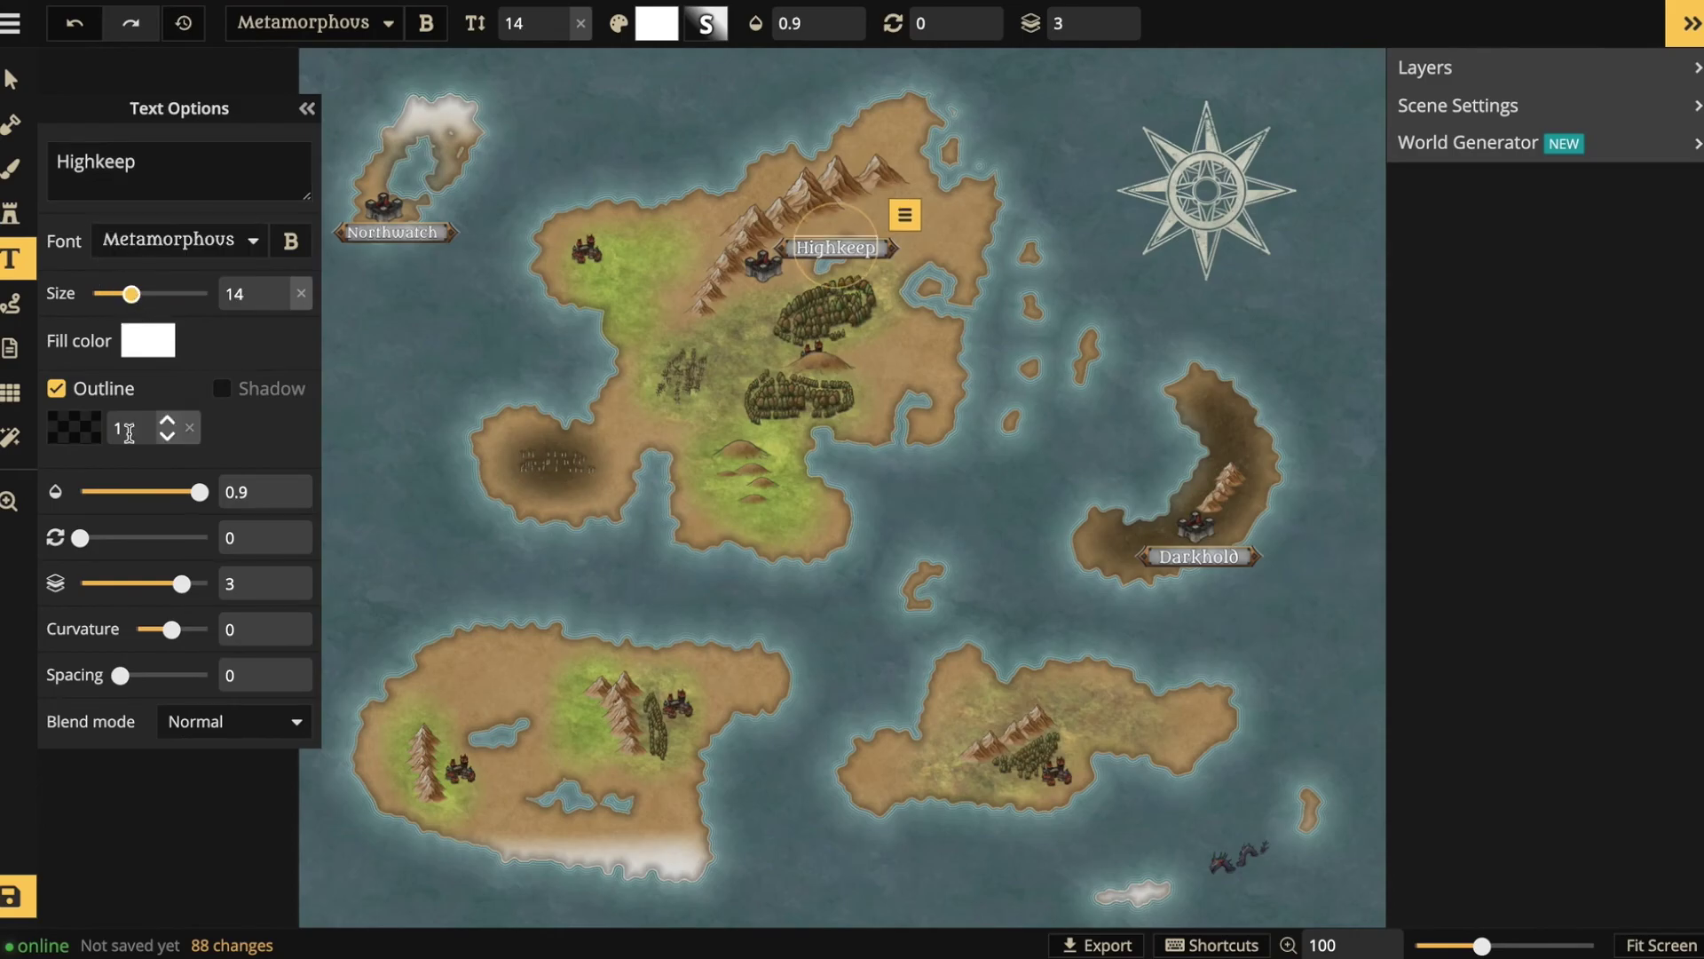
# - Place a Legend parchment on the southwest island and label it 'Estraria'
pyautogui.click(10, 213)
pyautogui.click(178, 199)
pyautogui.click(990, 364)
pyautogui.click(684, 119)
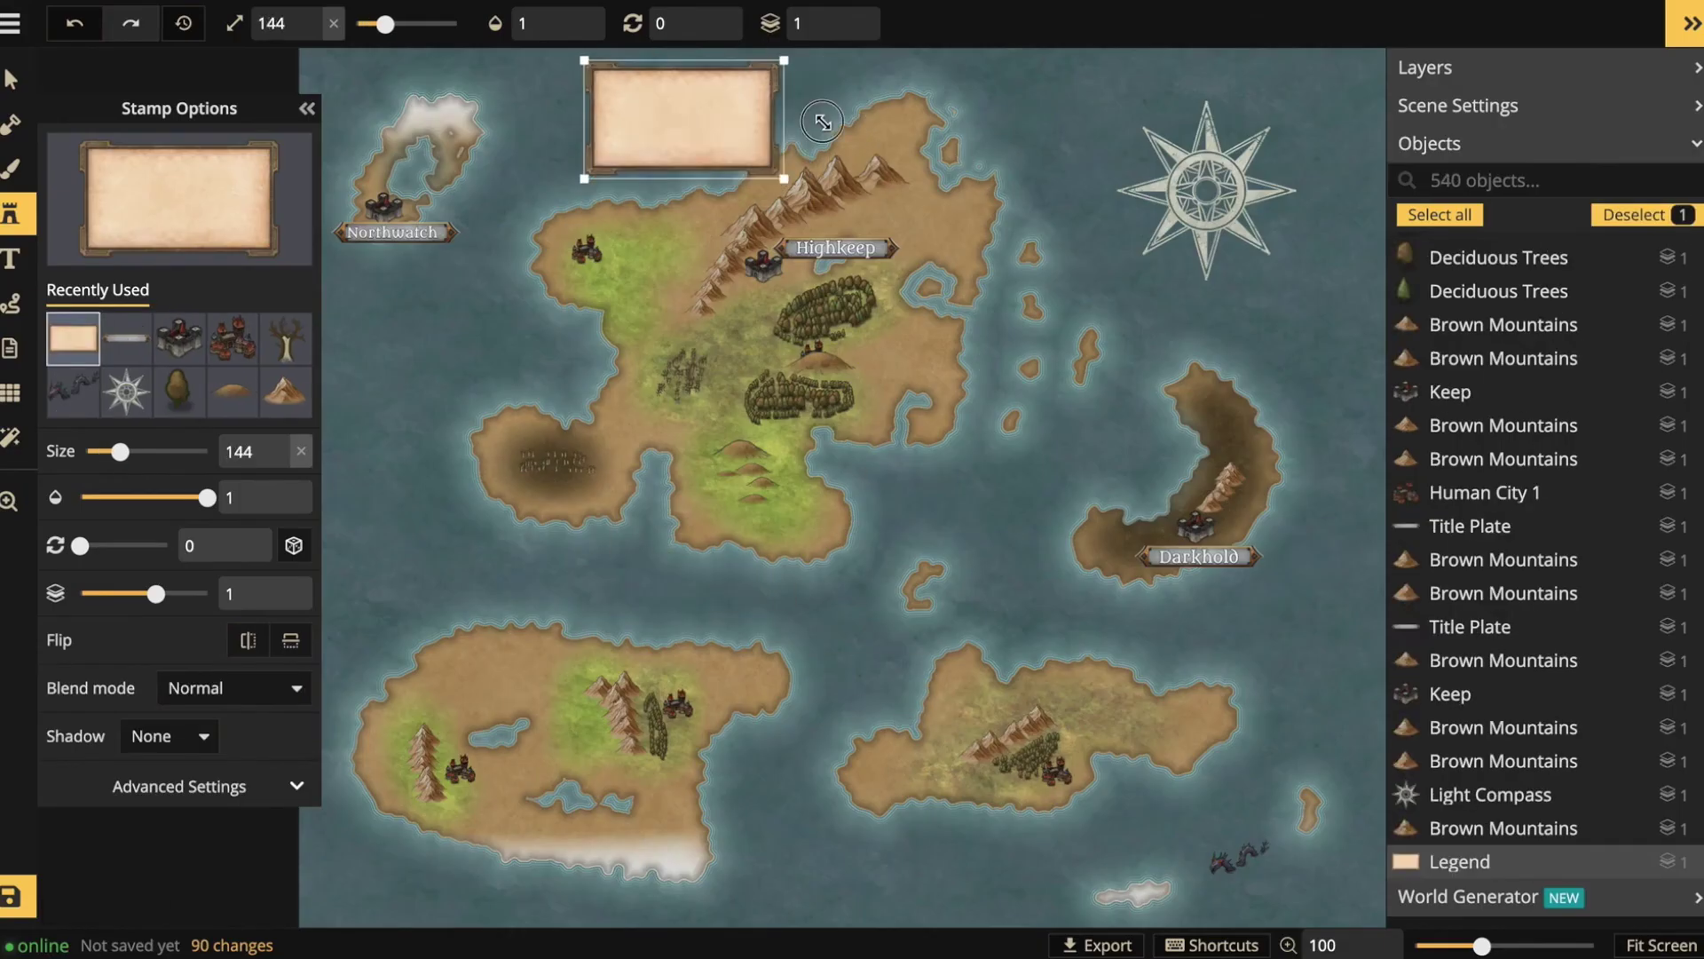
pyautogui.moveTo(763, 124); pyautogui.dragTo(481, 644)
pyautogui.scroll(-5, 517, 594)
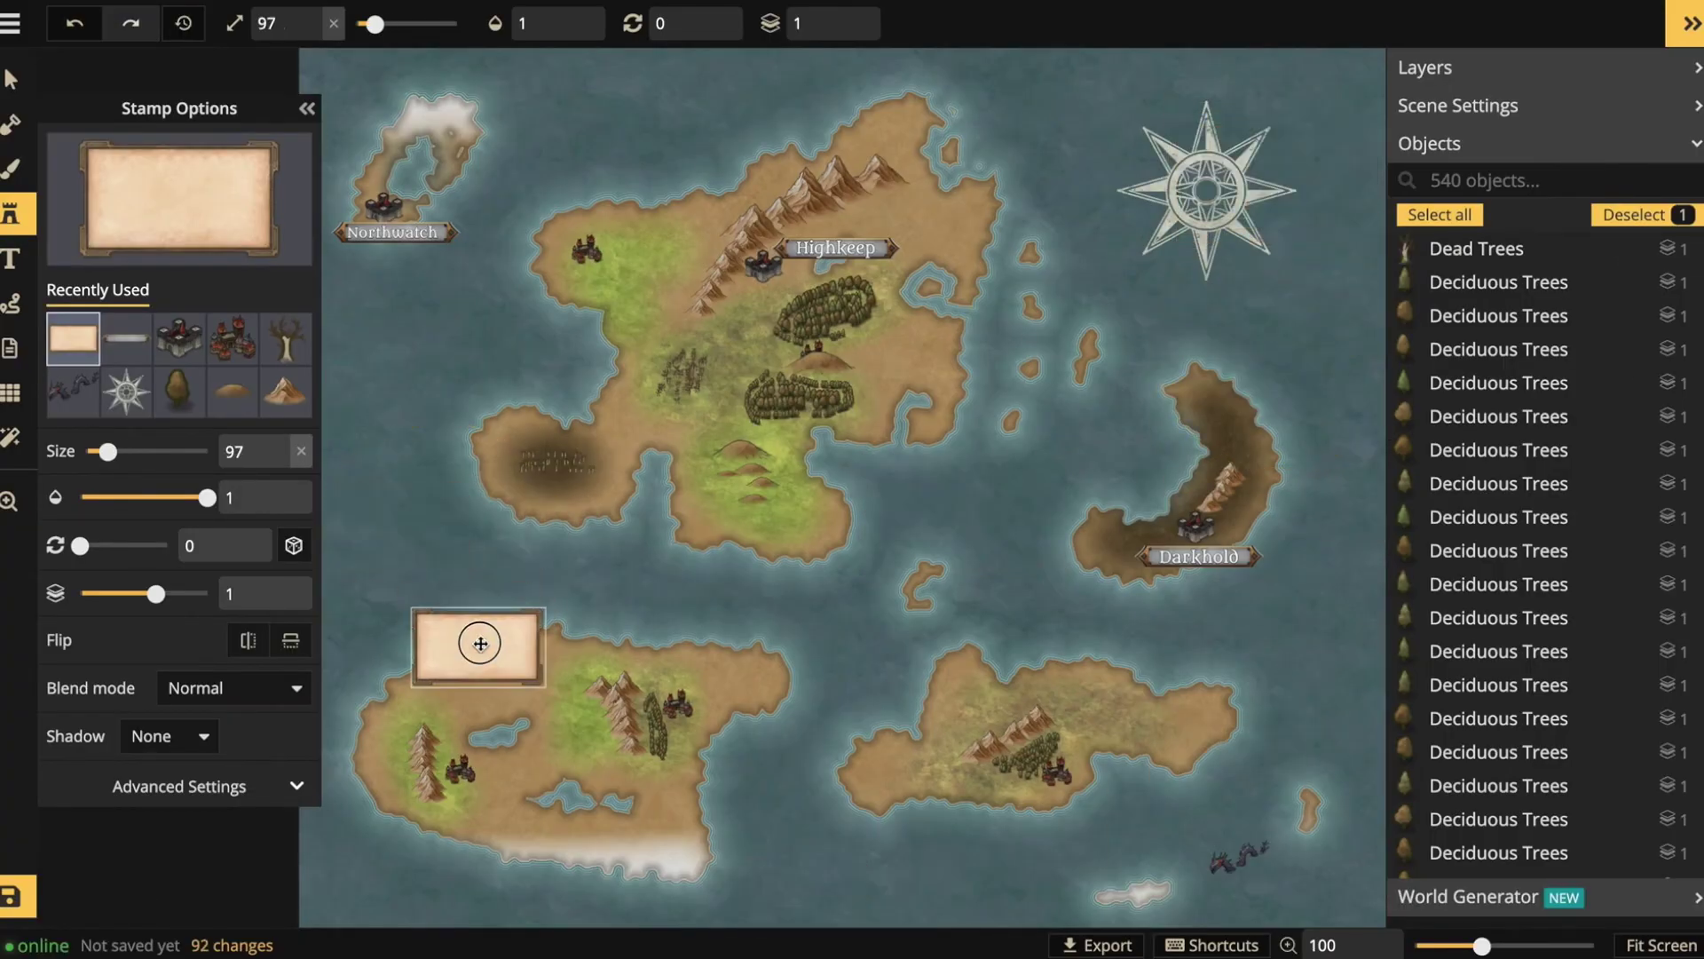
pyautogui.press('t')
pyautogui.click(480, 644)
pyautogui.write('Estraria')
pyautogui.scroll(7, 476, 646)
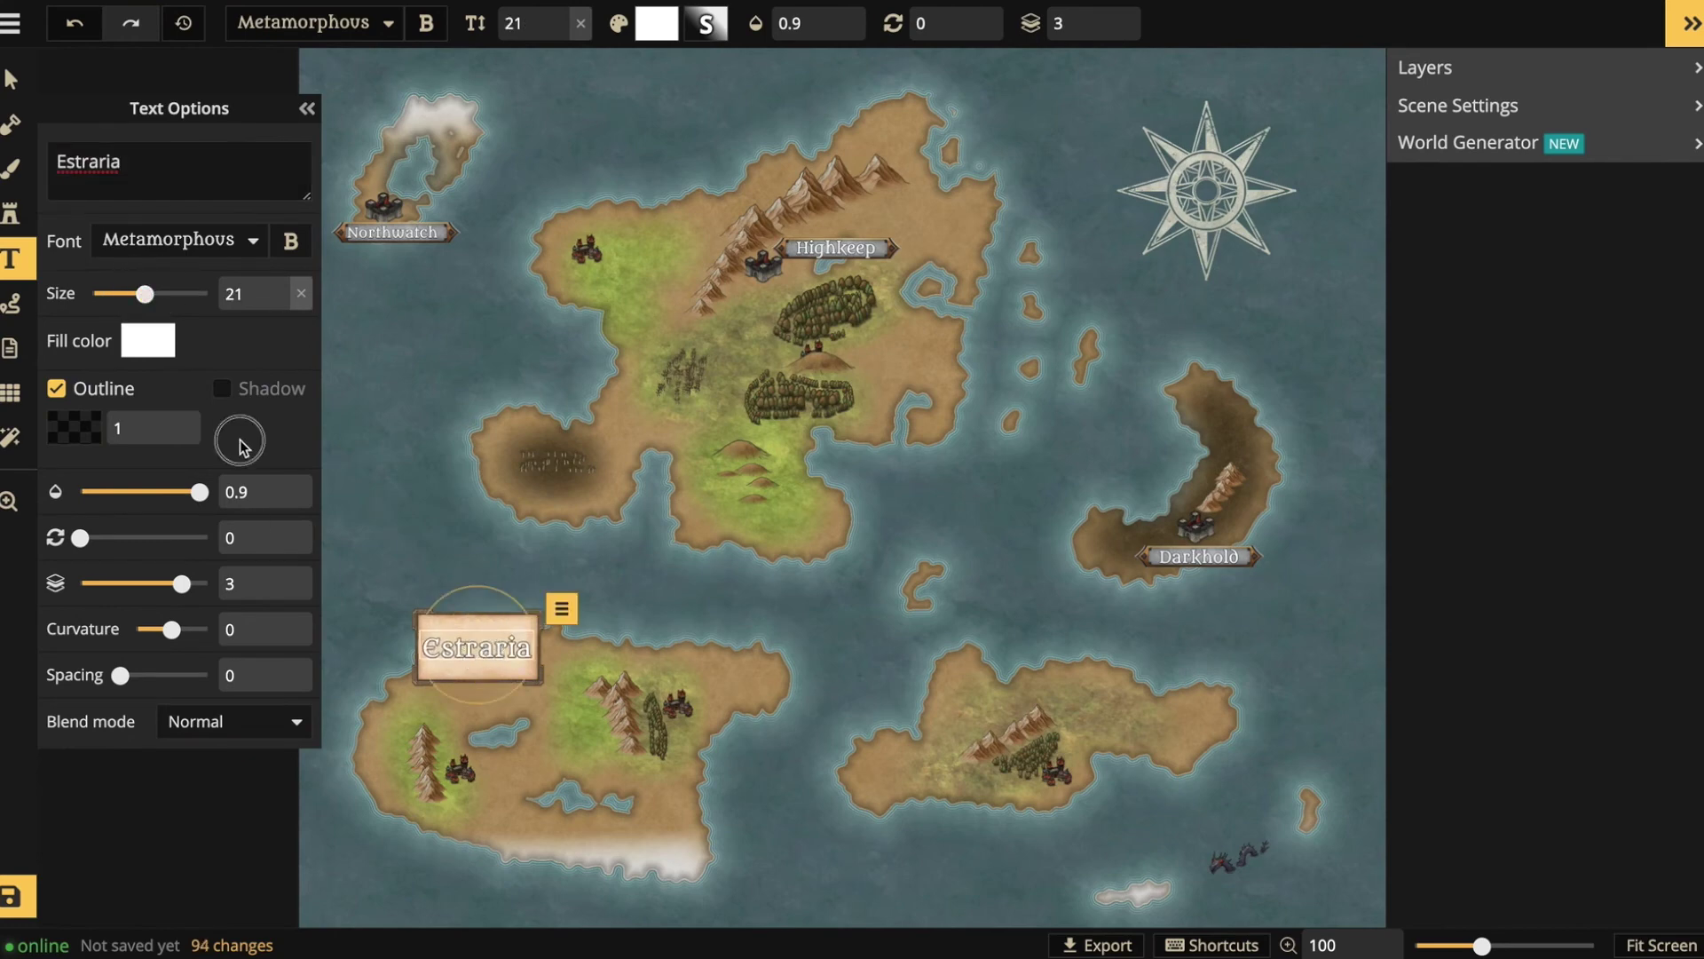
pyautogui.press('Escape')
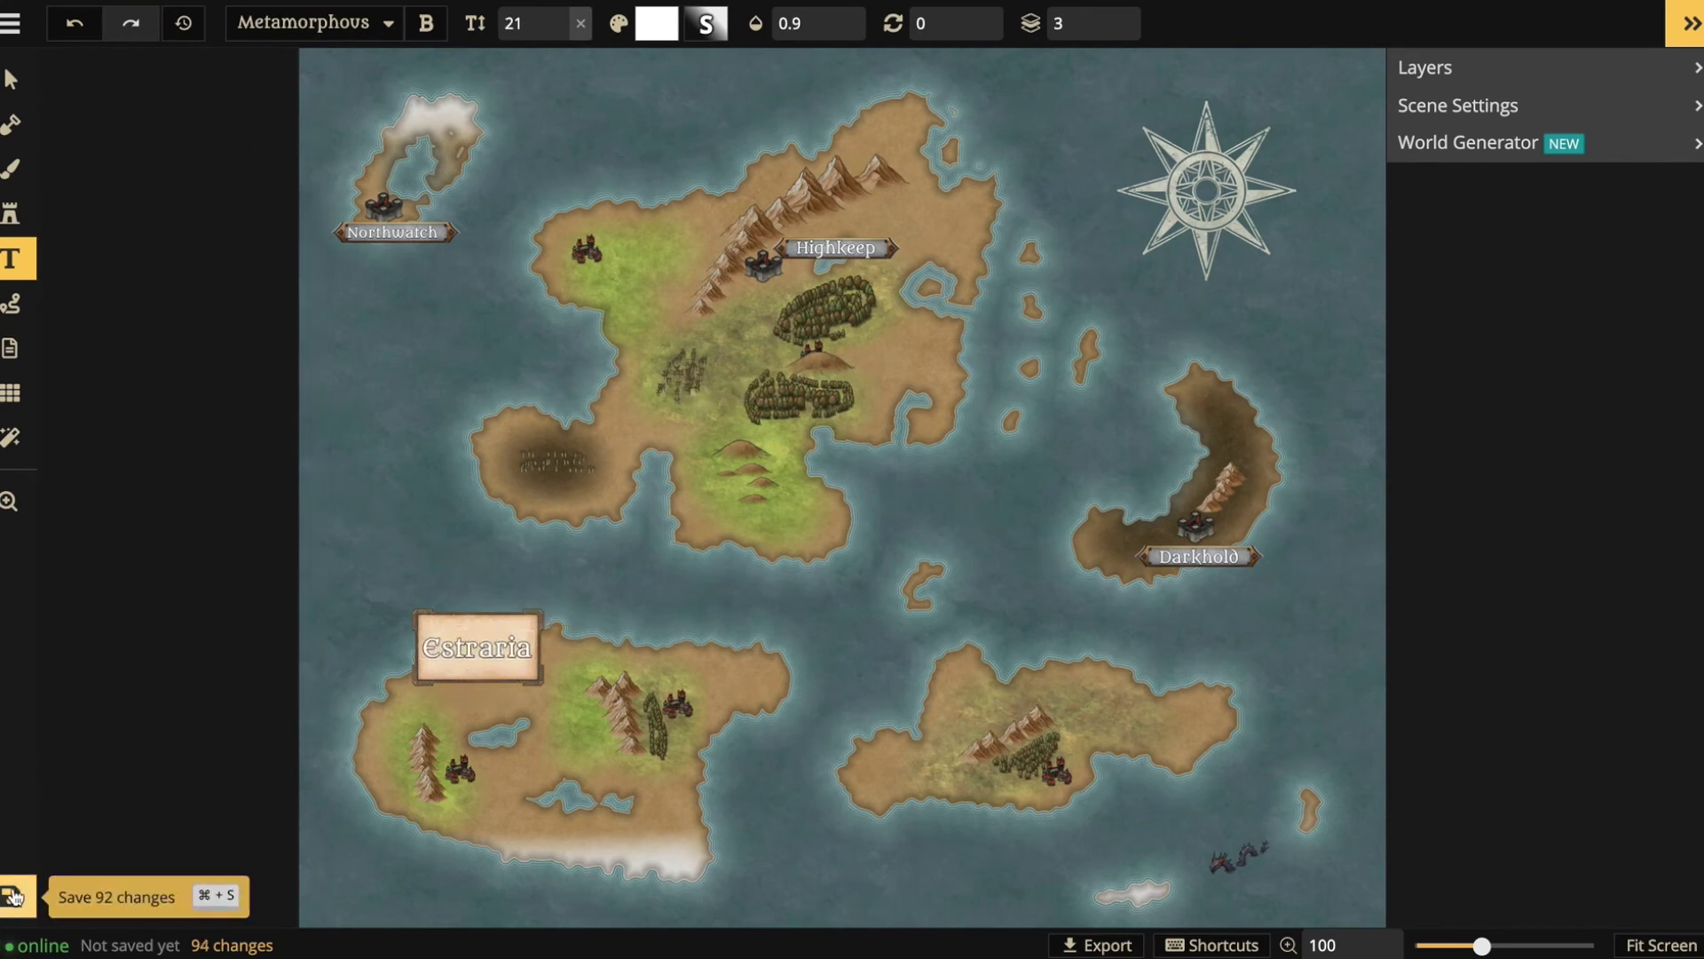
# - Save the map under a name and dismiss the 'Map saved' notice
pyautogui.click(11, 898)
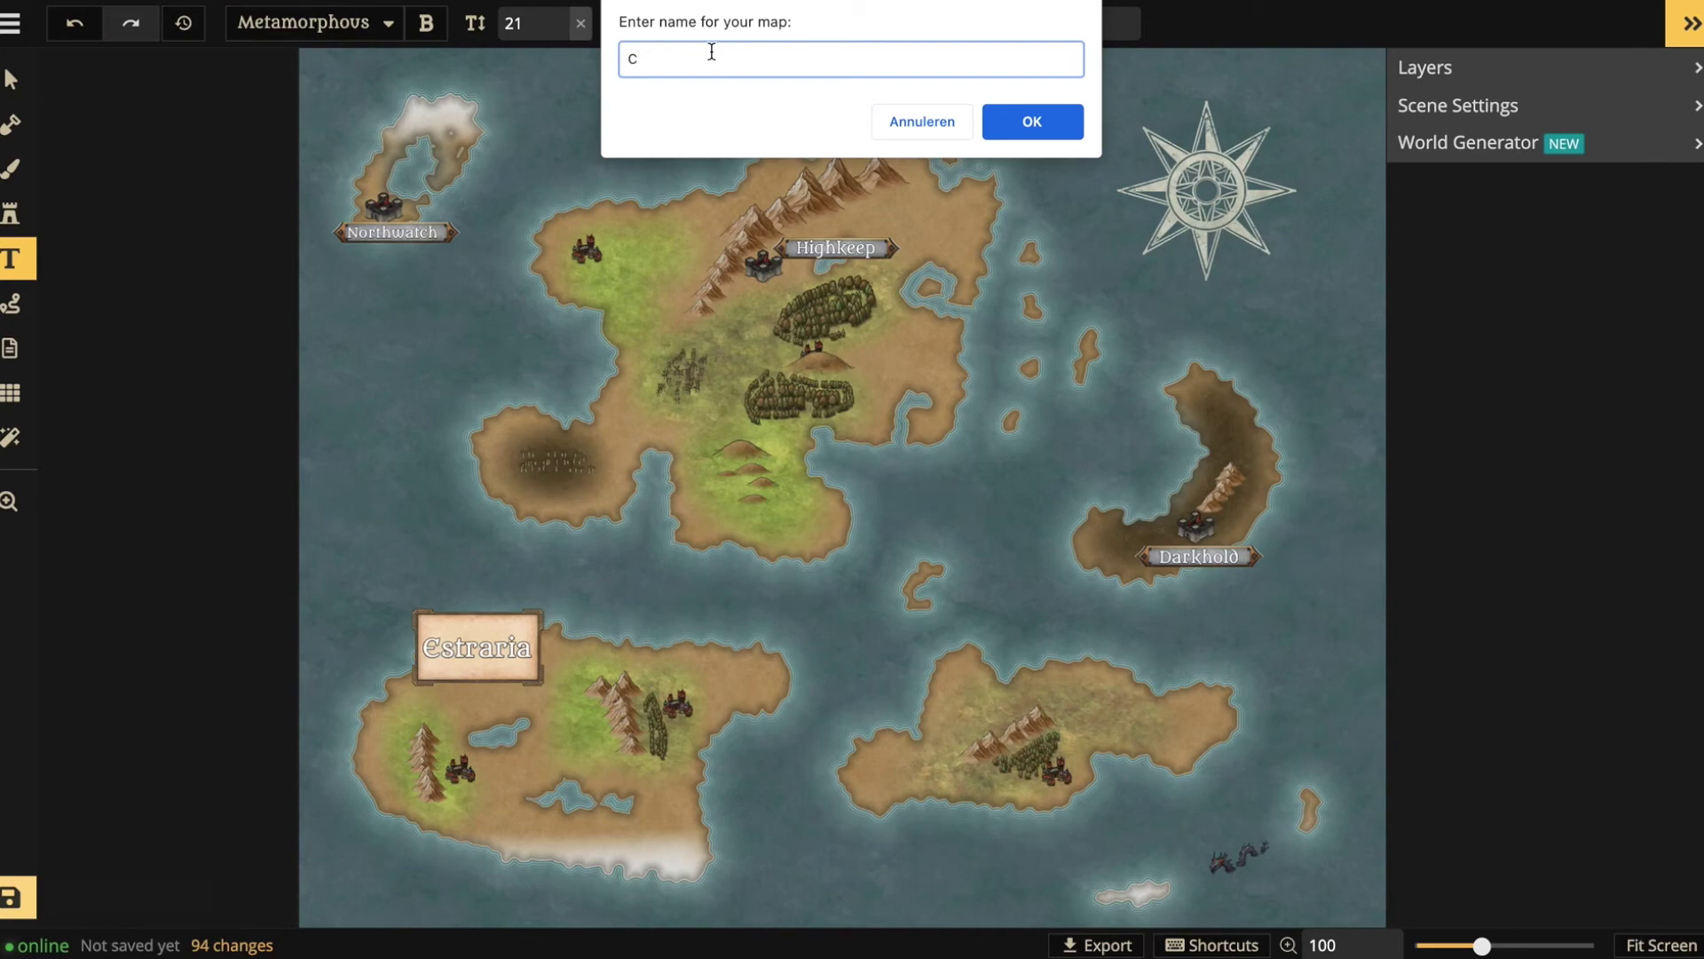
pyautogui.click(1056, 124)
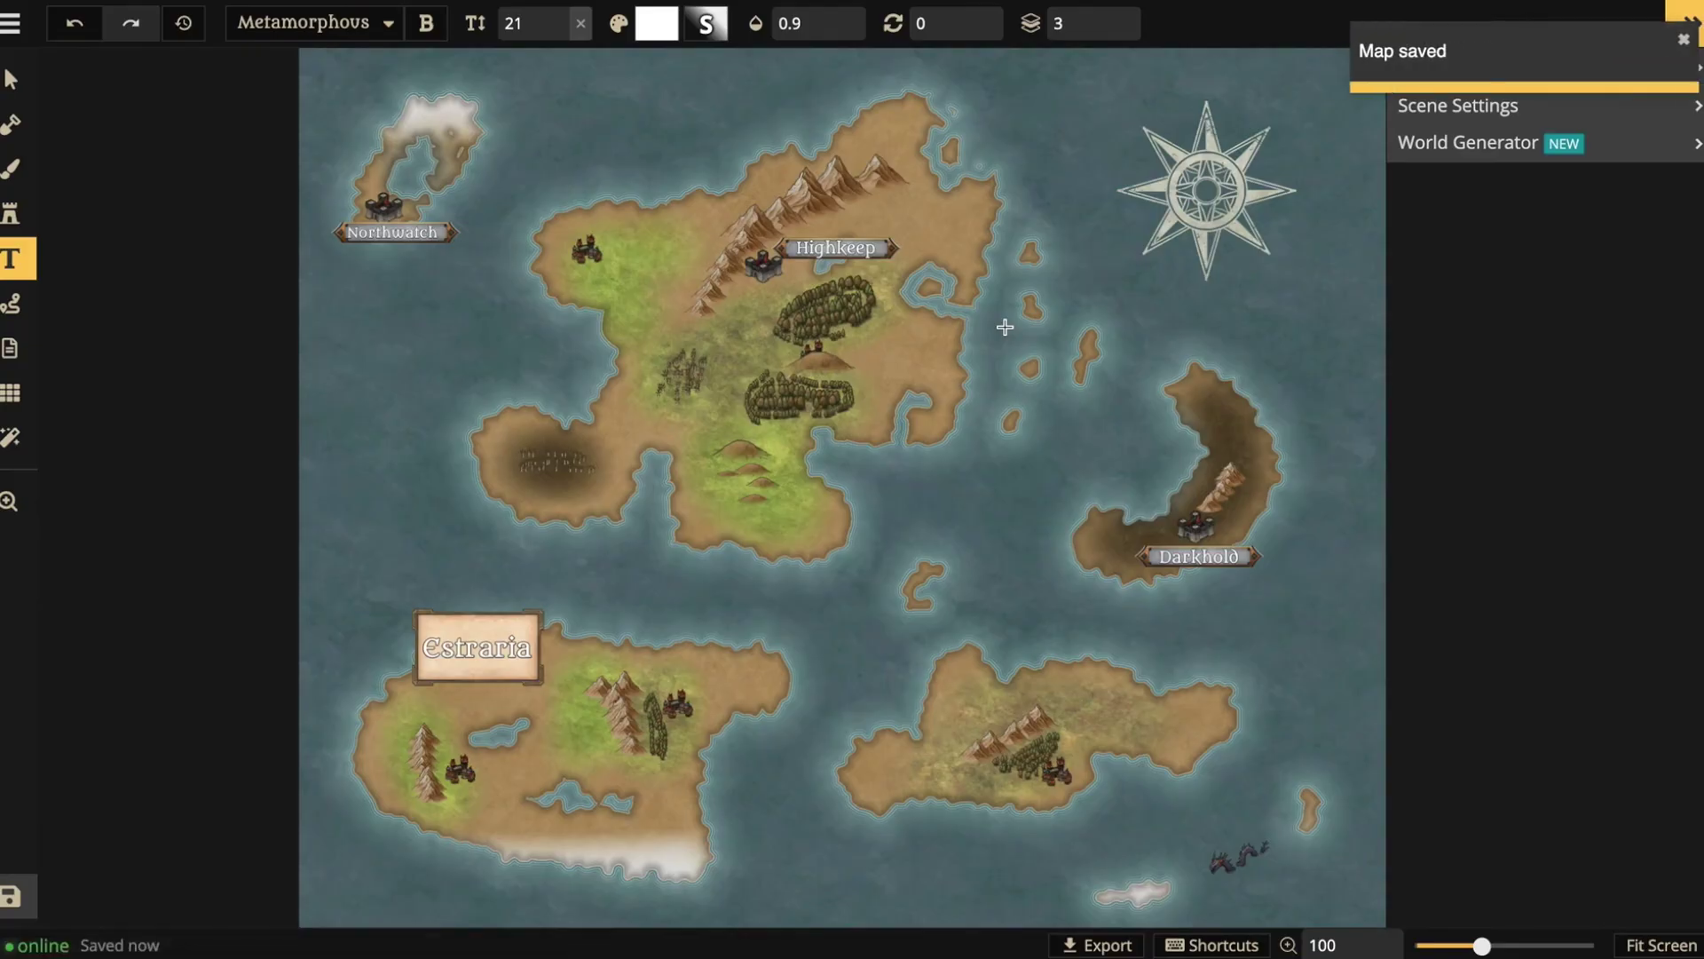
pyautogui.click(1689, 41)
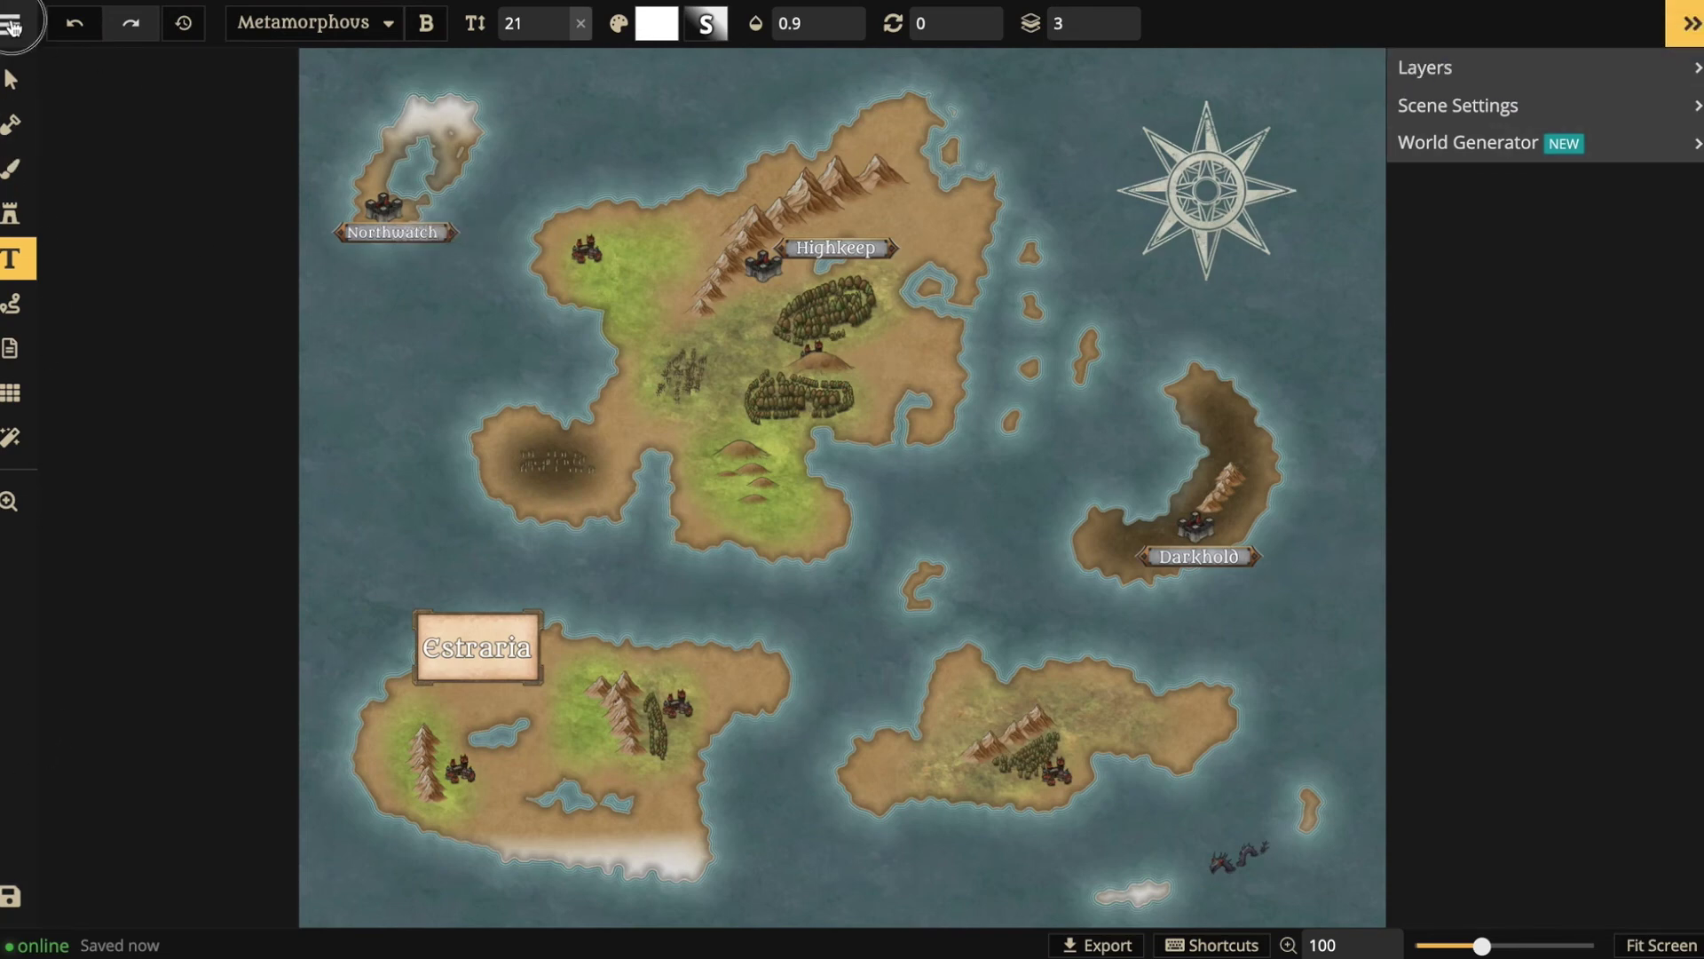
pyautogui.click(12, 26)
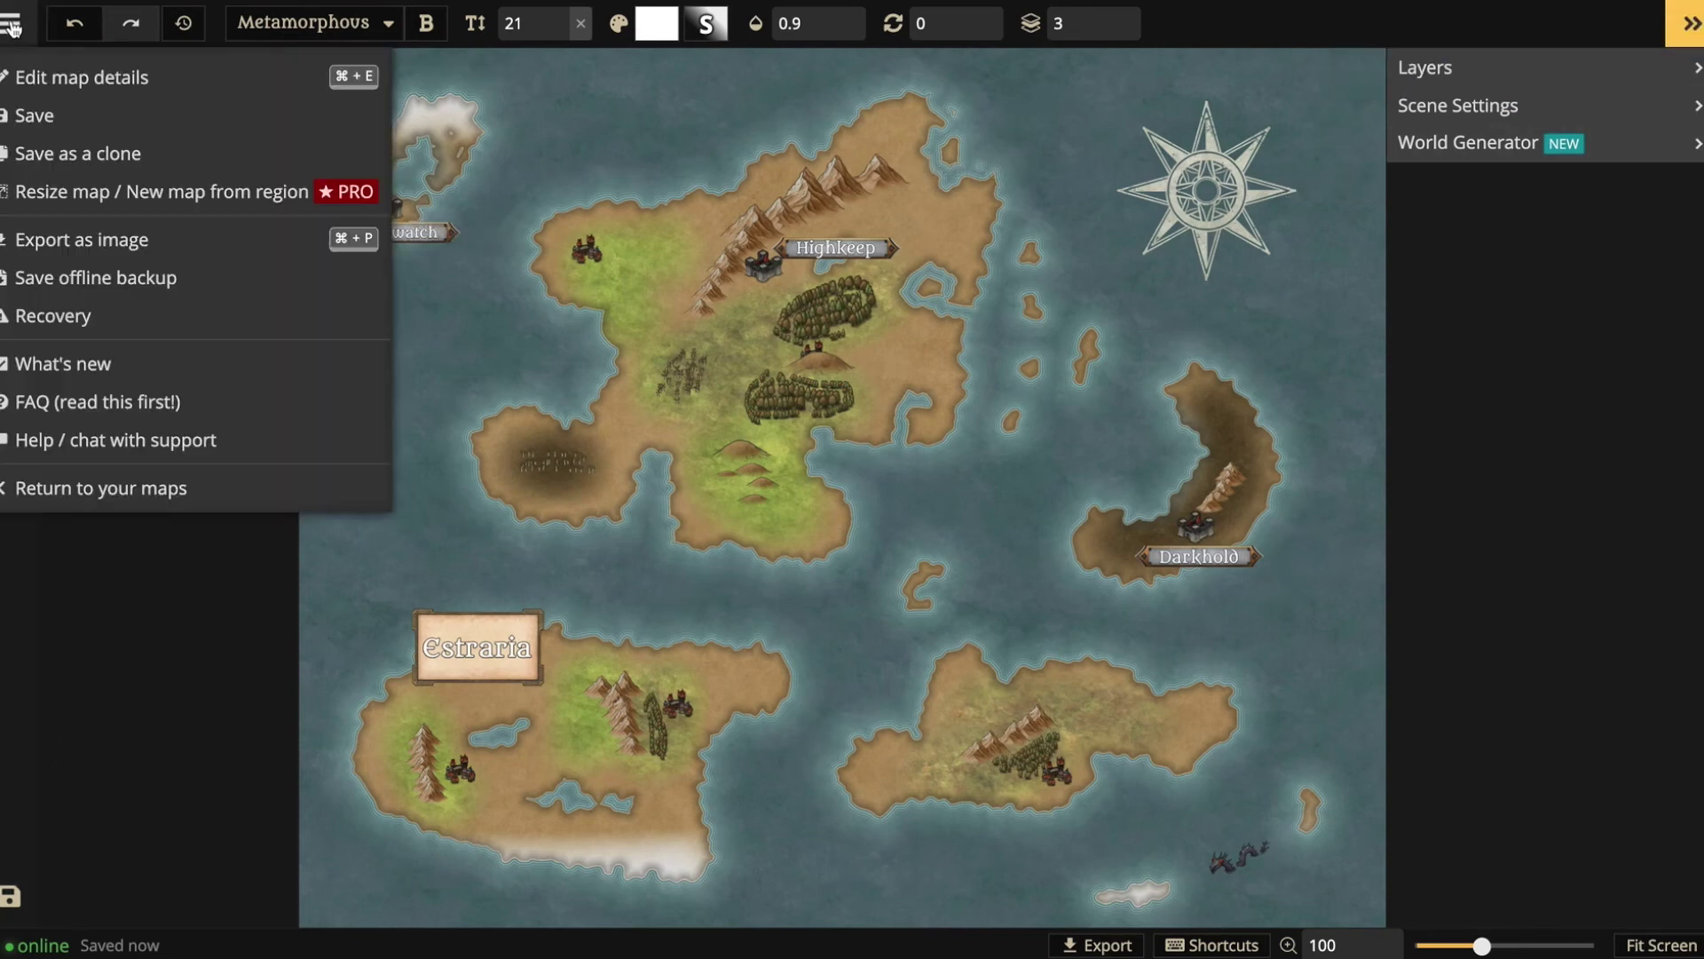
# - Create a new Fantasy World: Free landscape map from the maps list
pyautogui.click(113, 497)
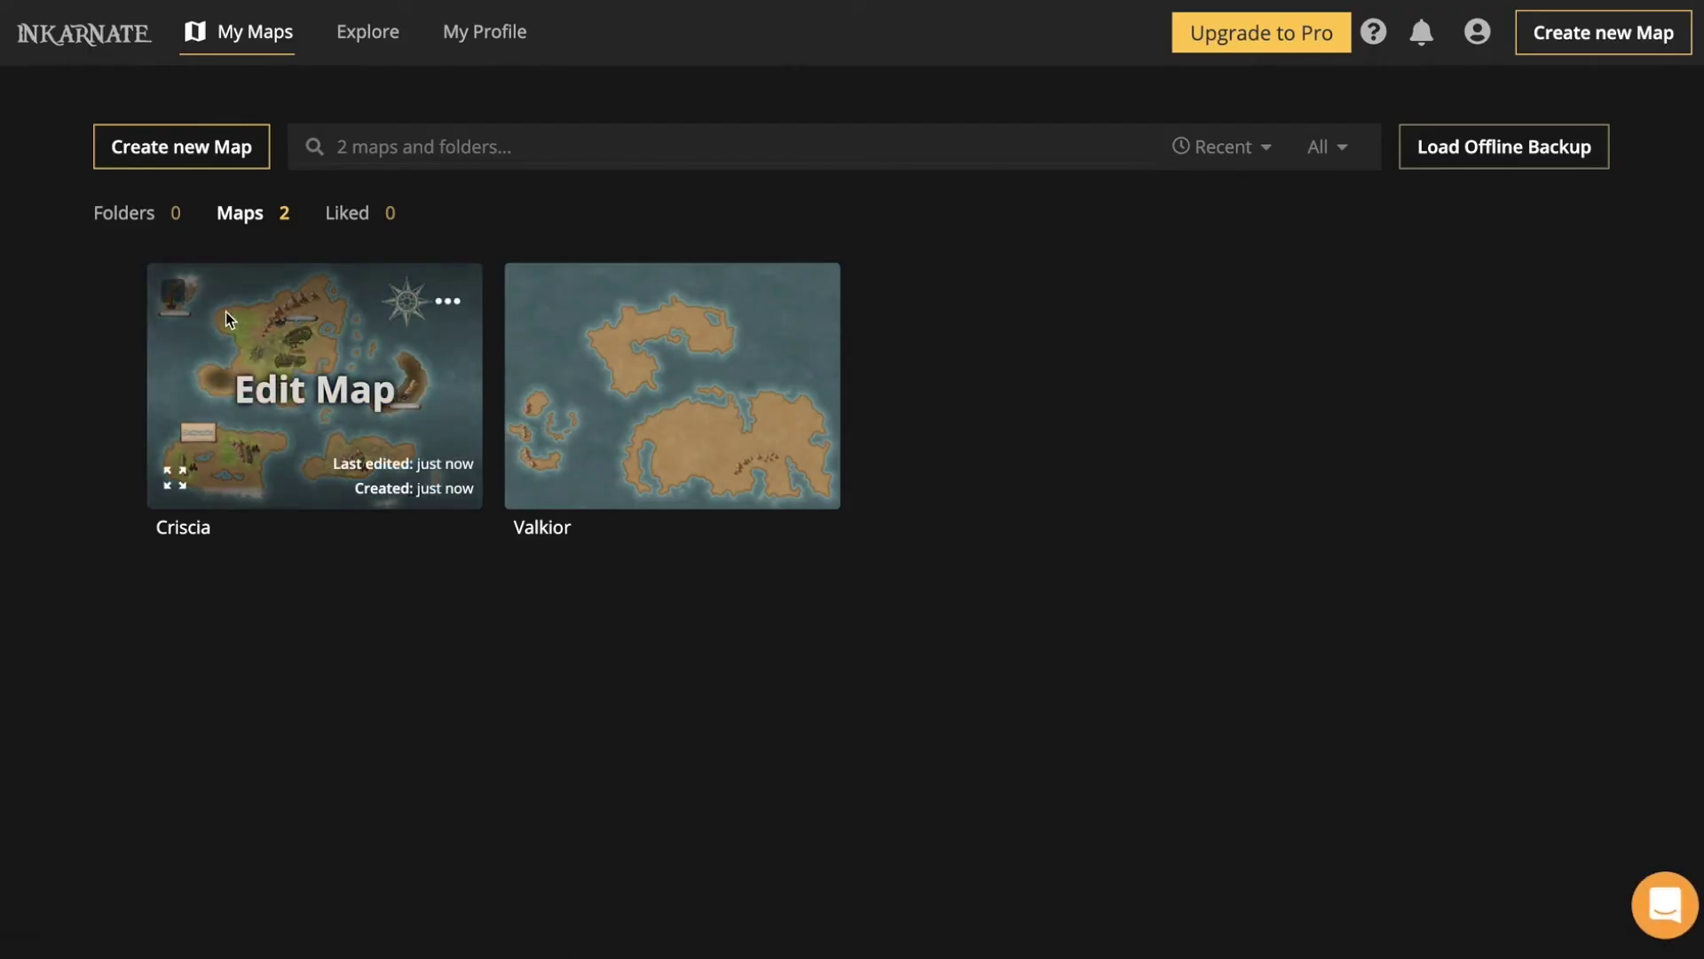
pyautogui.click(166, 146)
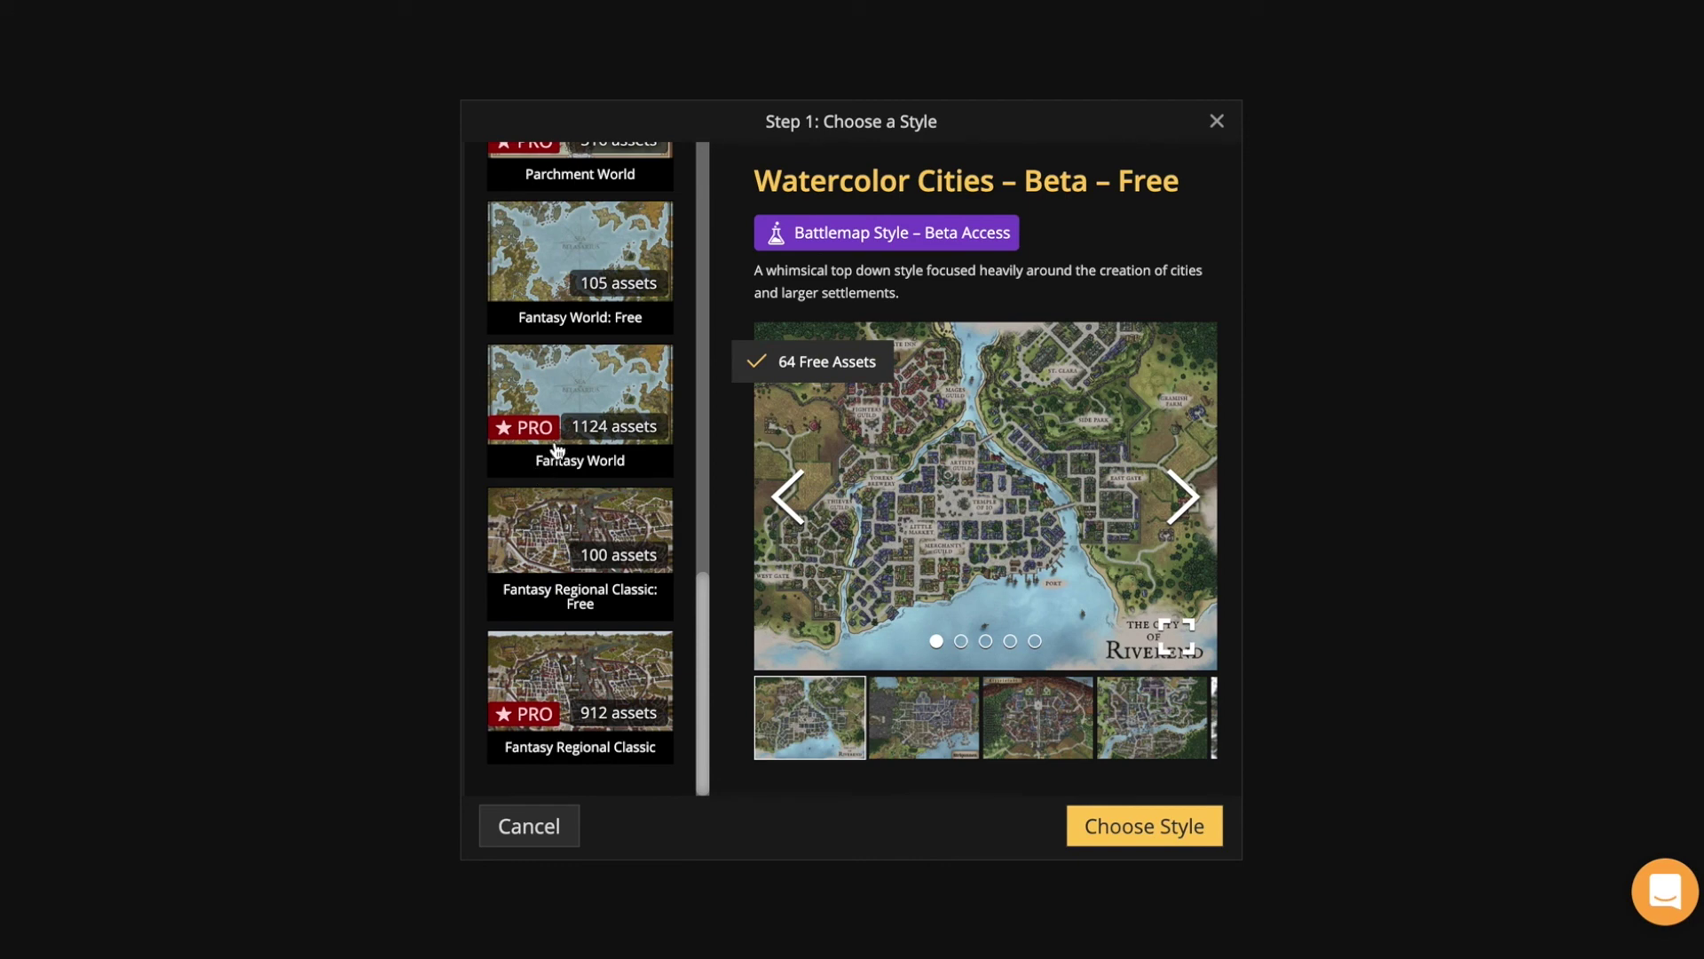
pyautogui.click(583, 255)
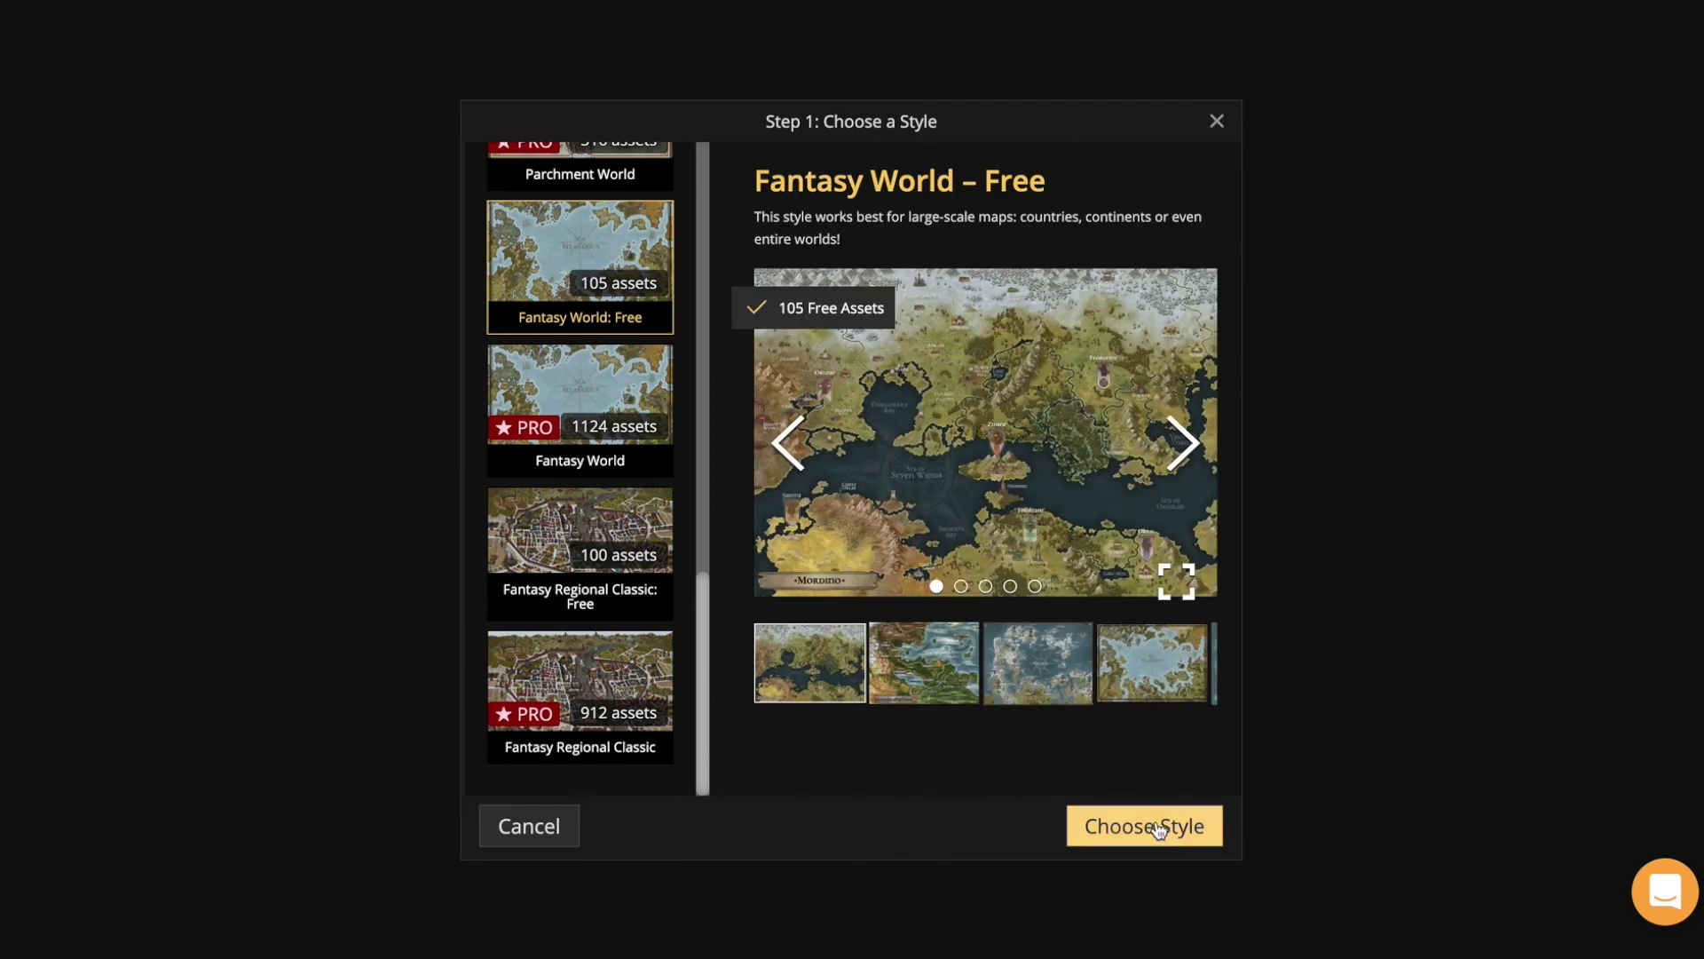
pyautogui.click(1155, 830)
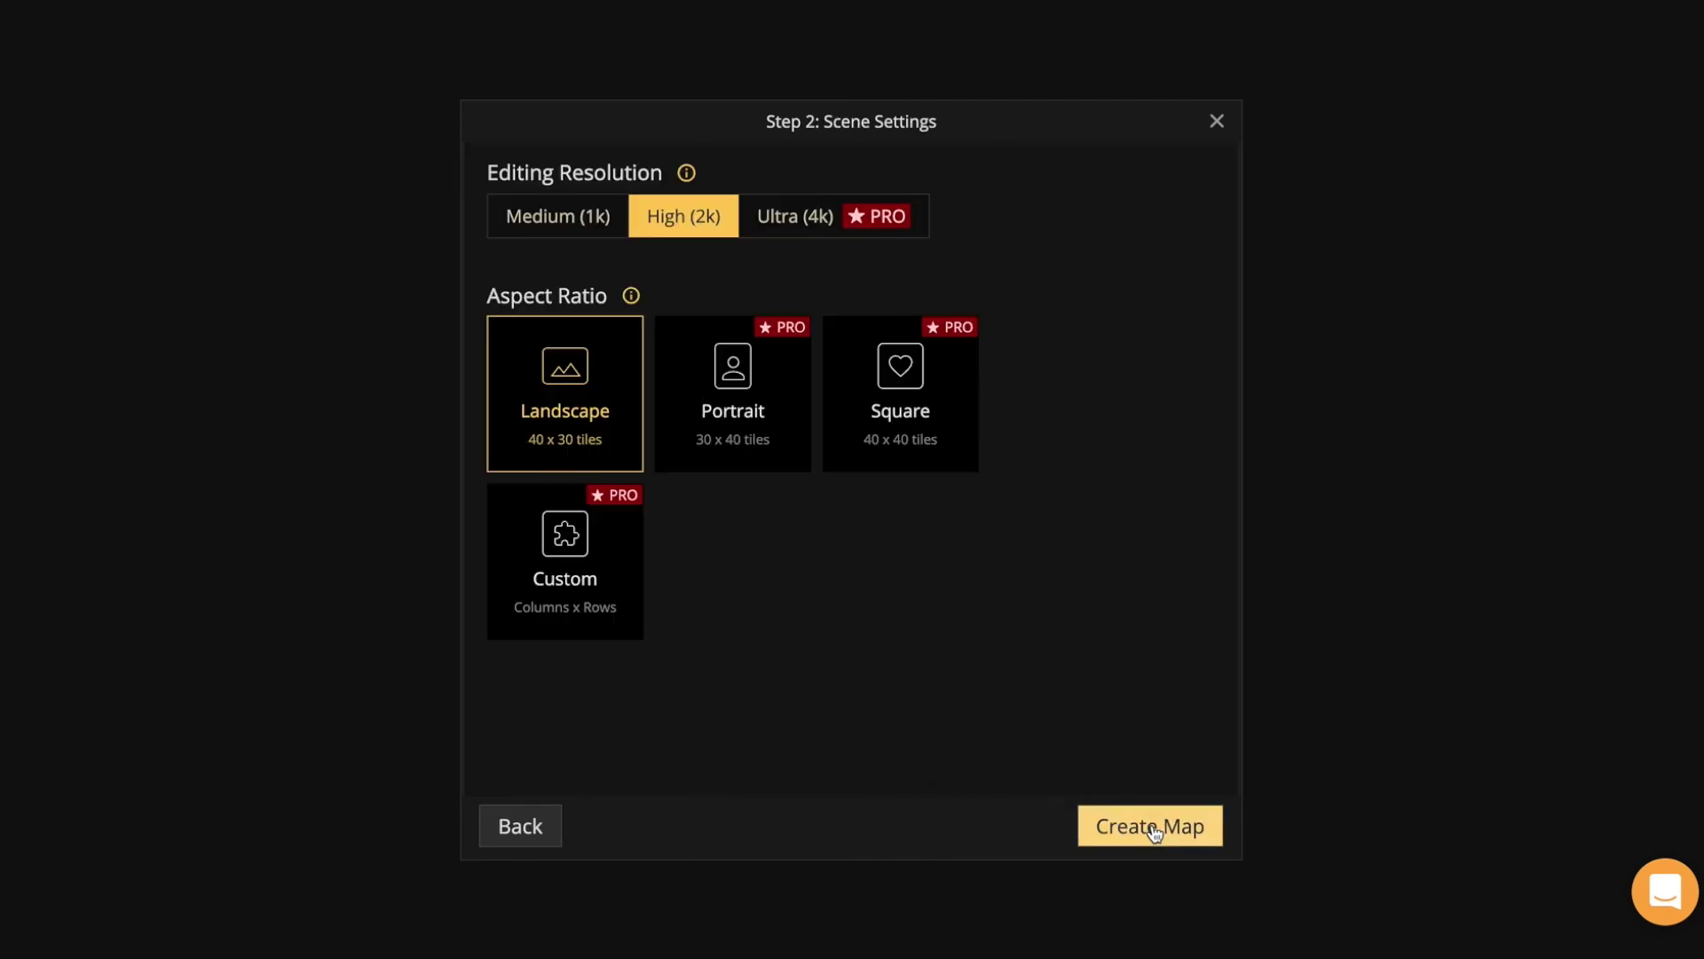
pyautogui.click(1152, 828)
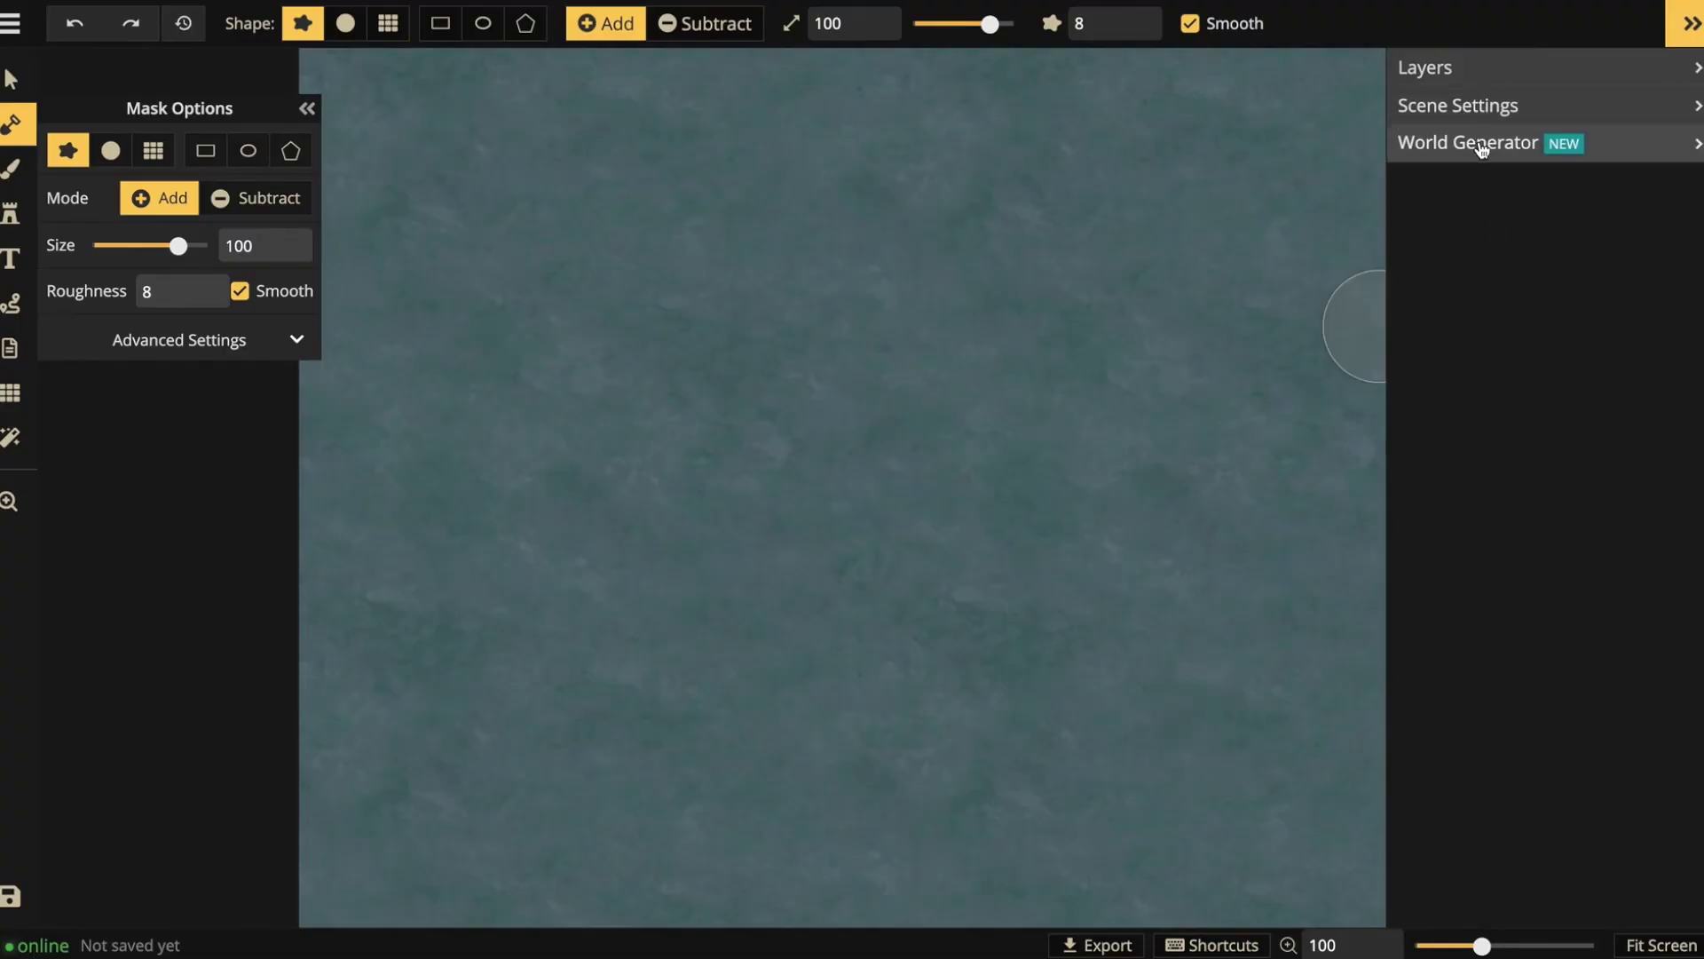
# - Generate random worlds in the World Generator with Ocean set to 60%
pyautogui.click(1695, 144)
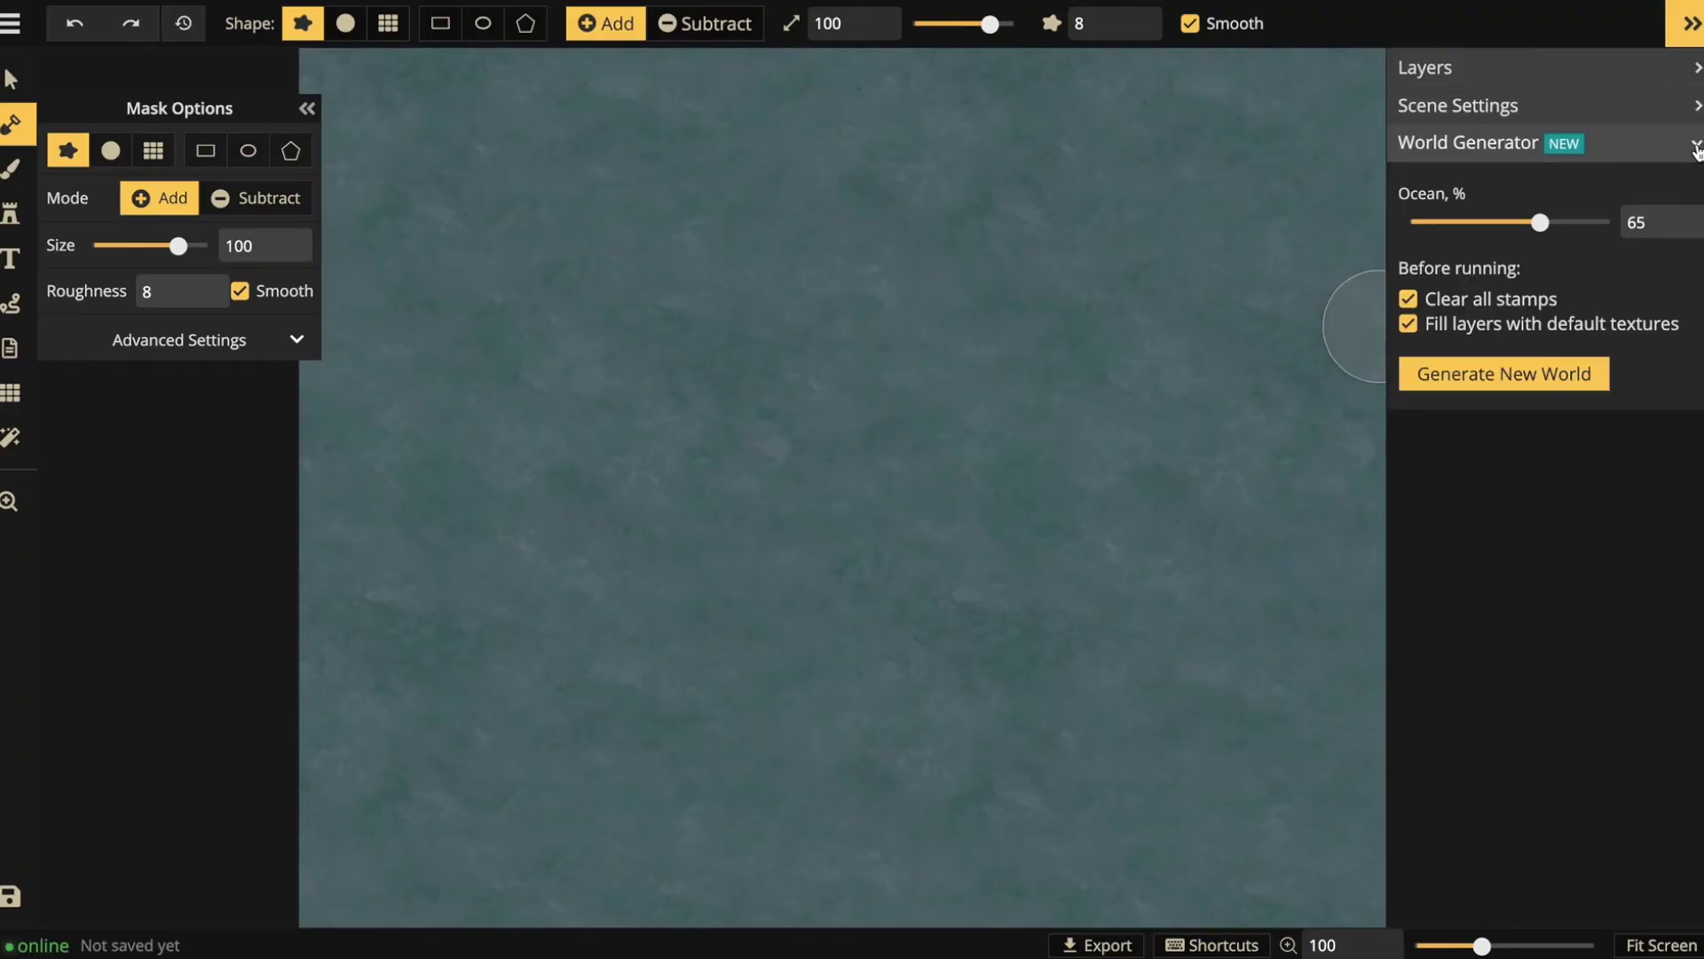
pyautogui.moveTo(1540, 222); pyautogui.dragTo(1529, 222)
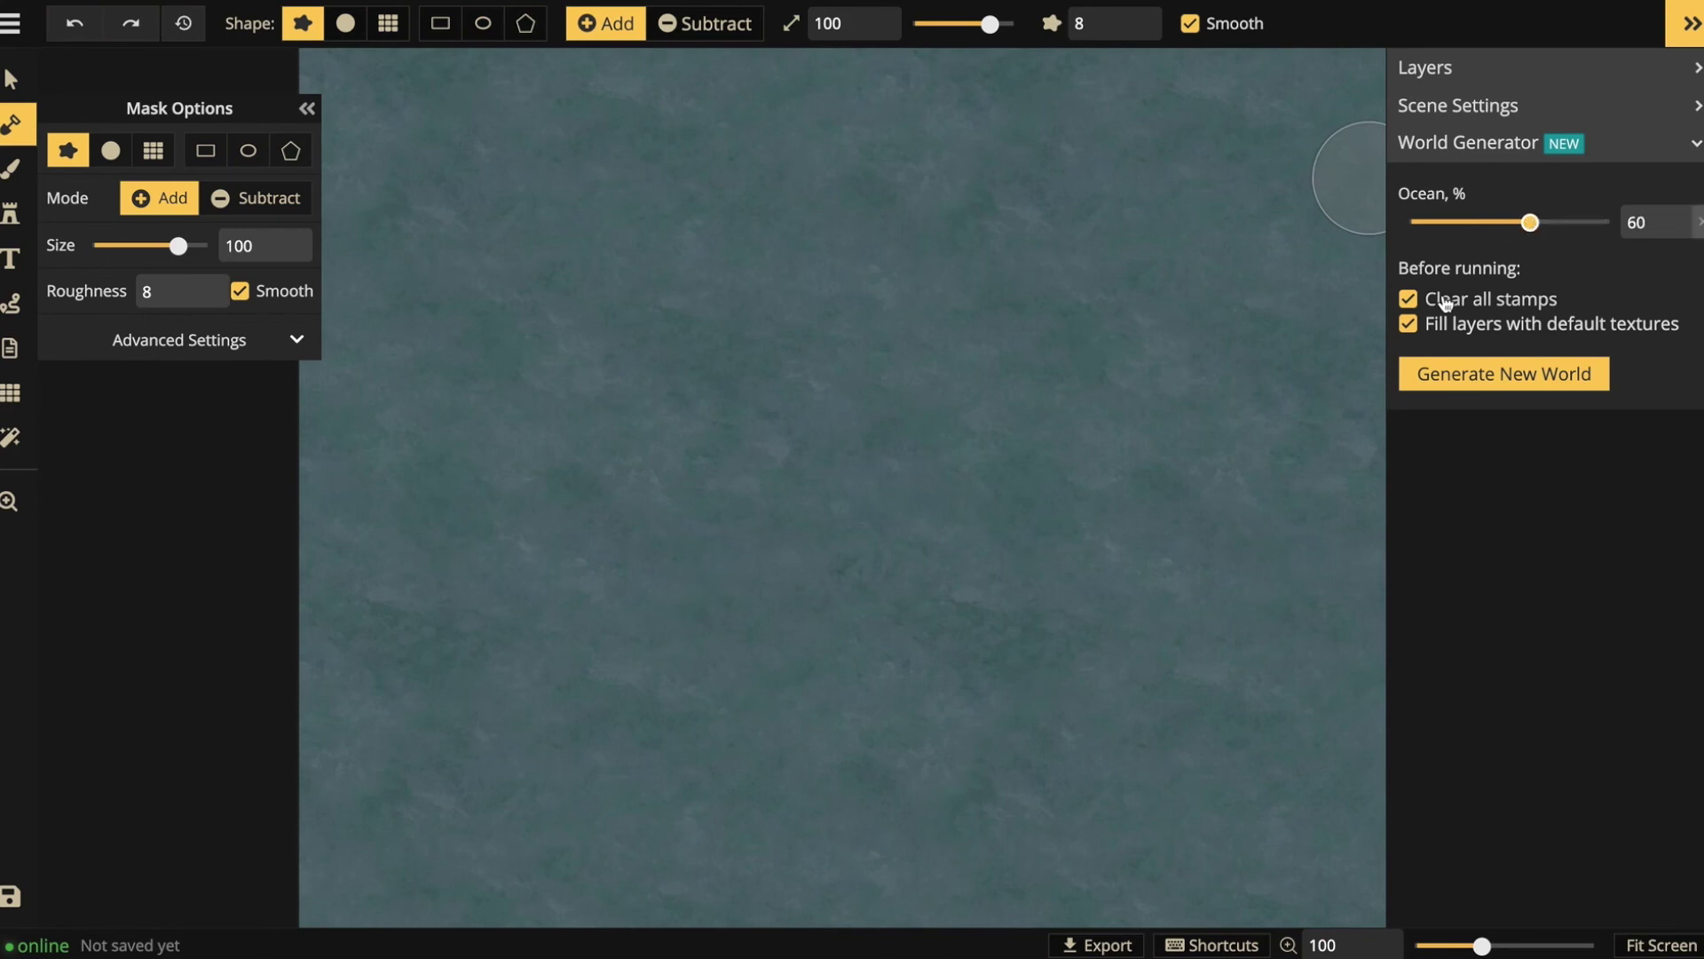
pyautogui.click(1500, 374)
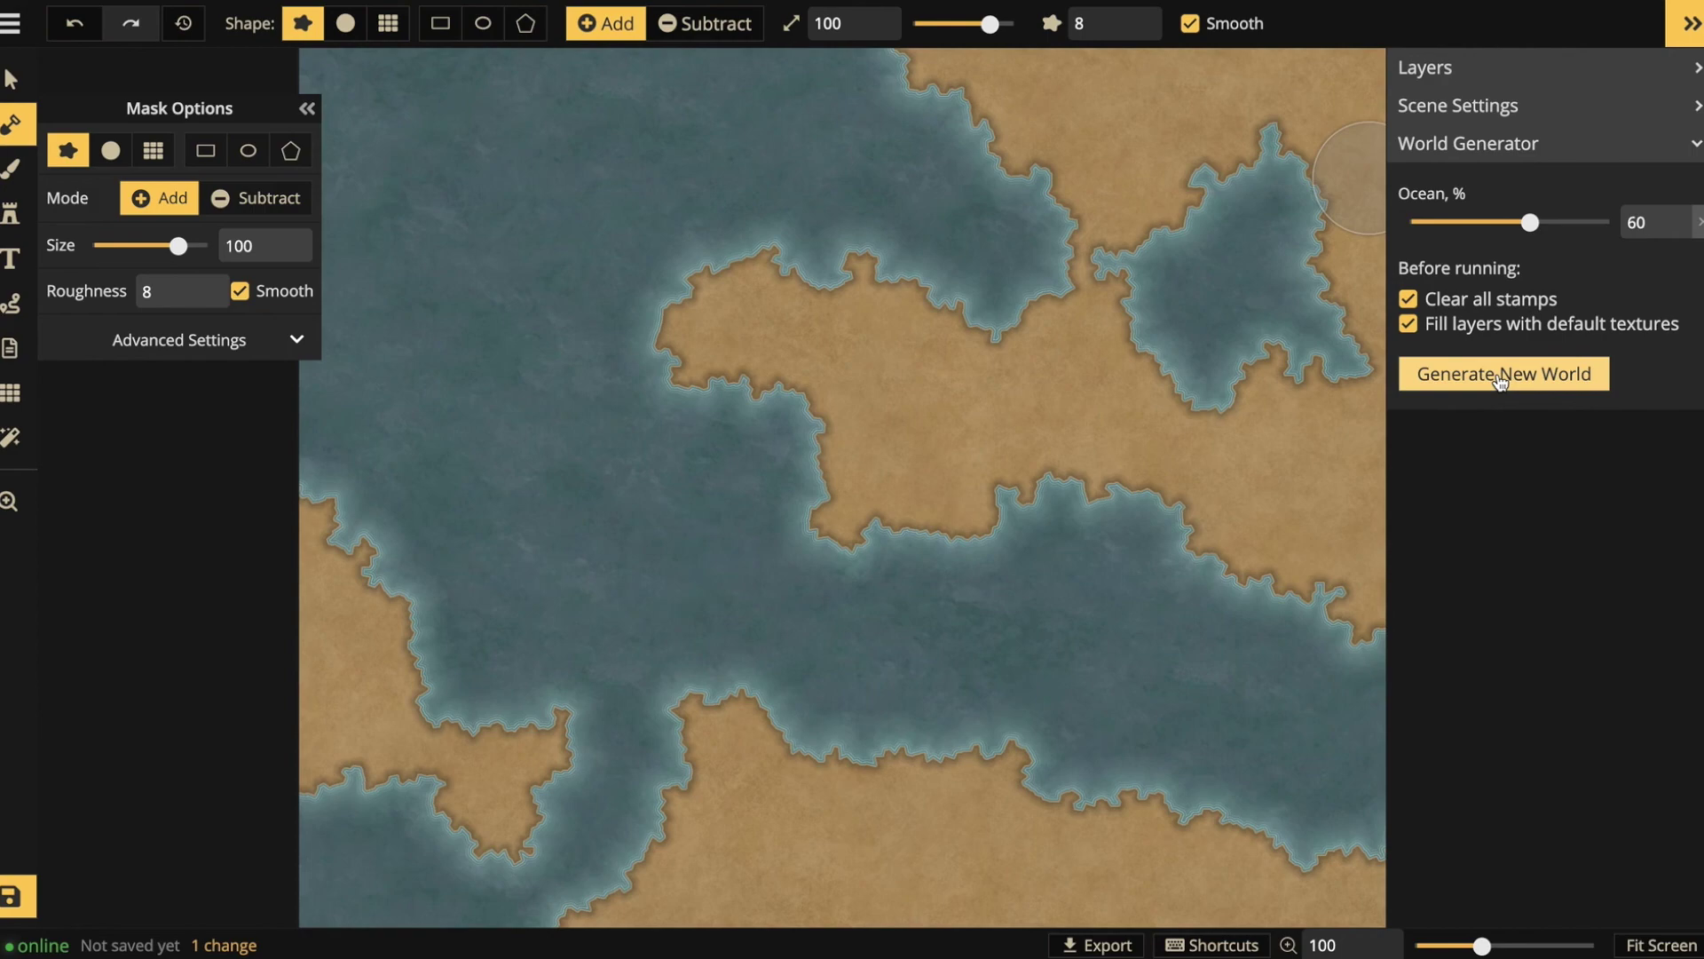
pyautogui.click(1476, 375)
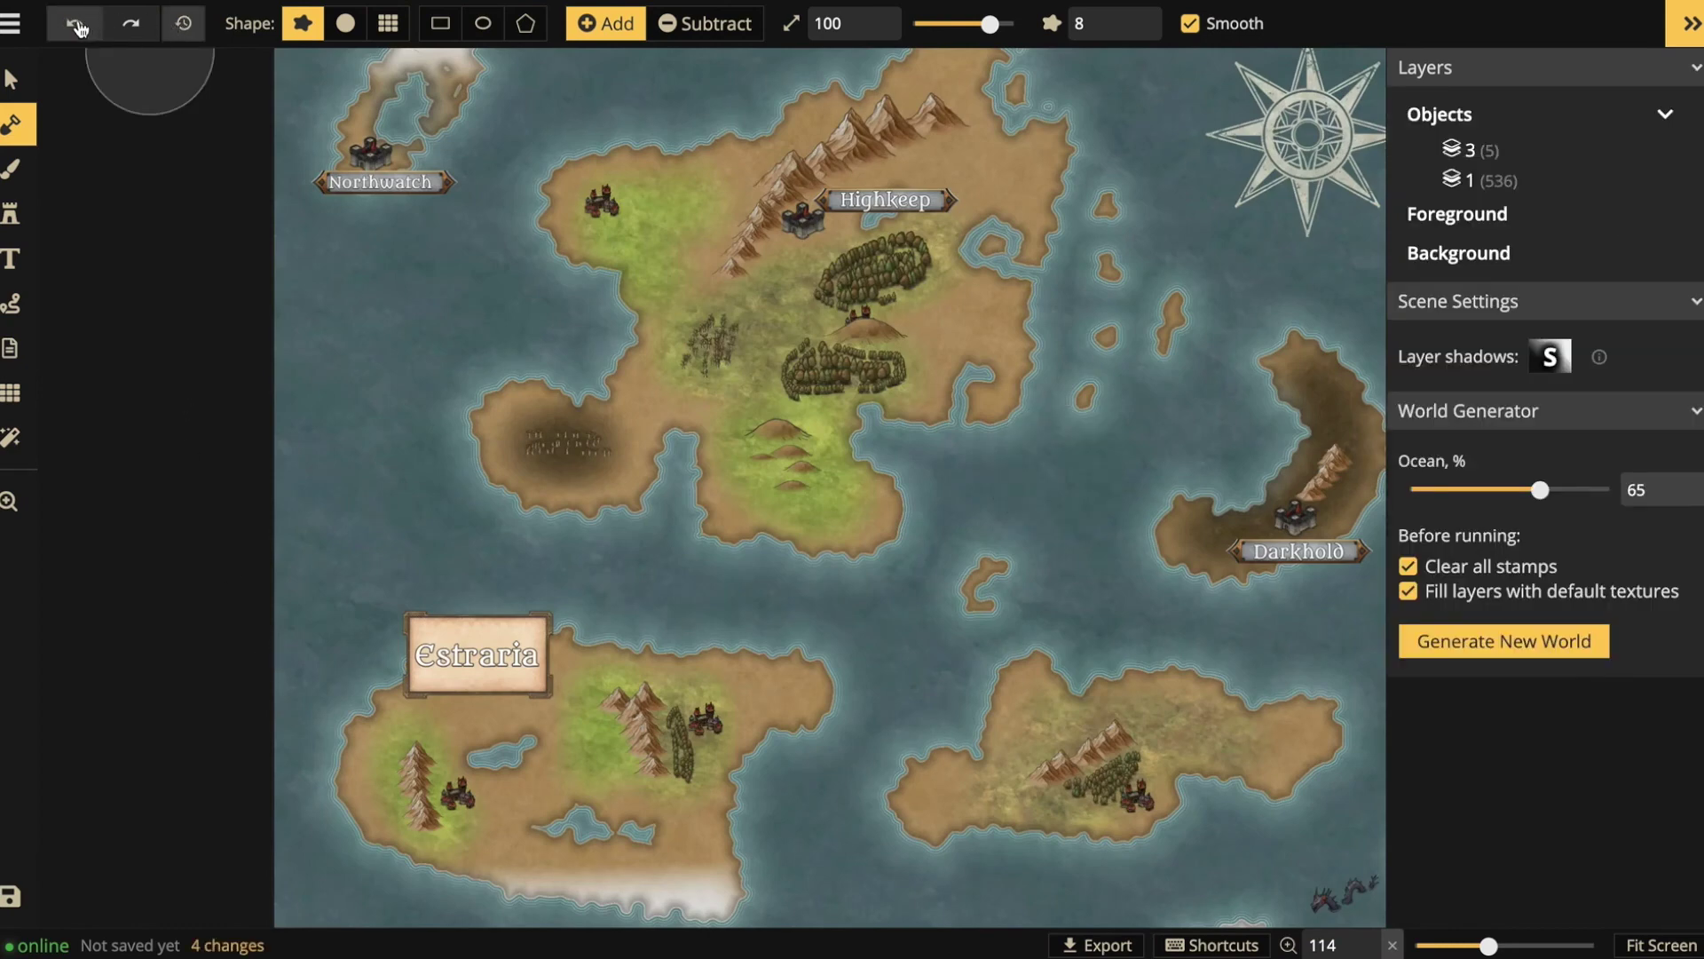
# - Export the map as a 2048 x 1536 image saved as Criscia.jpg
pyautogui.click(5, 25)
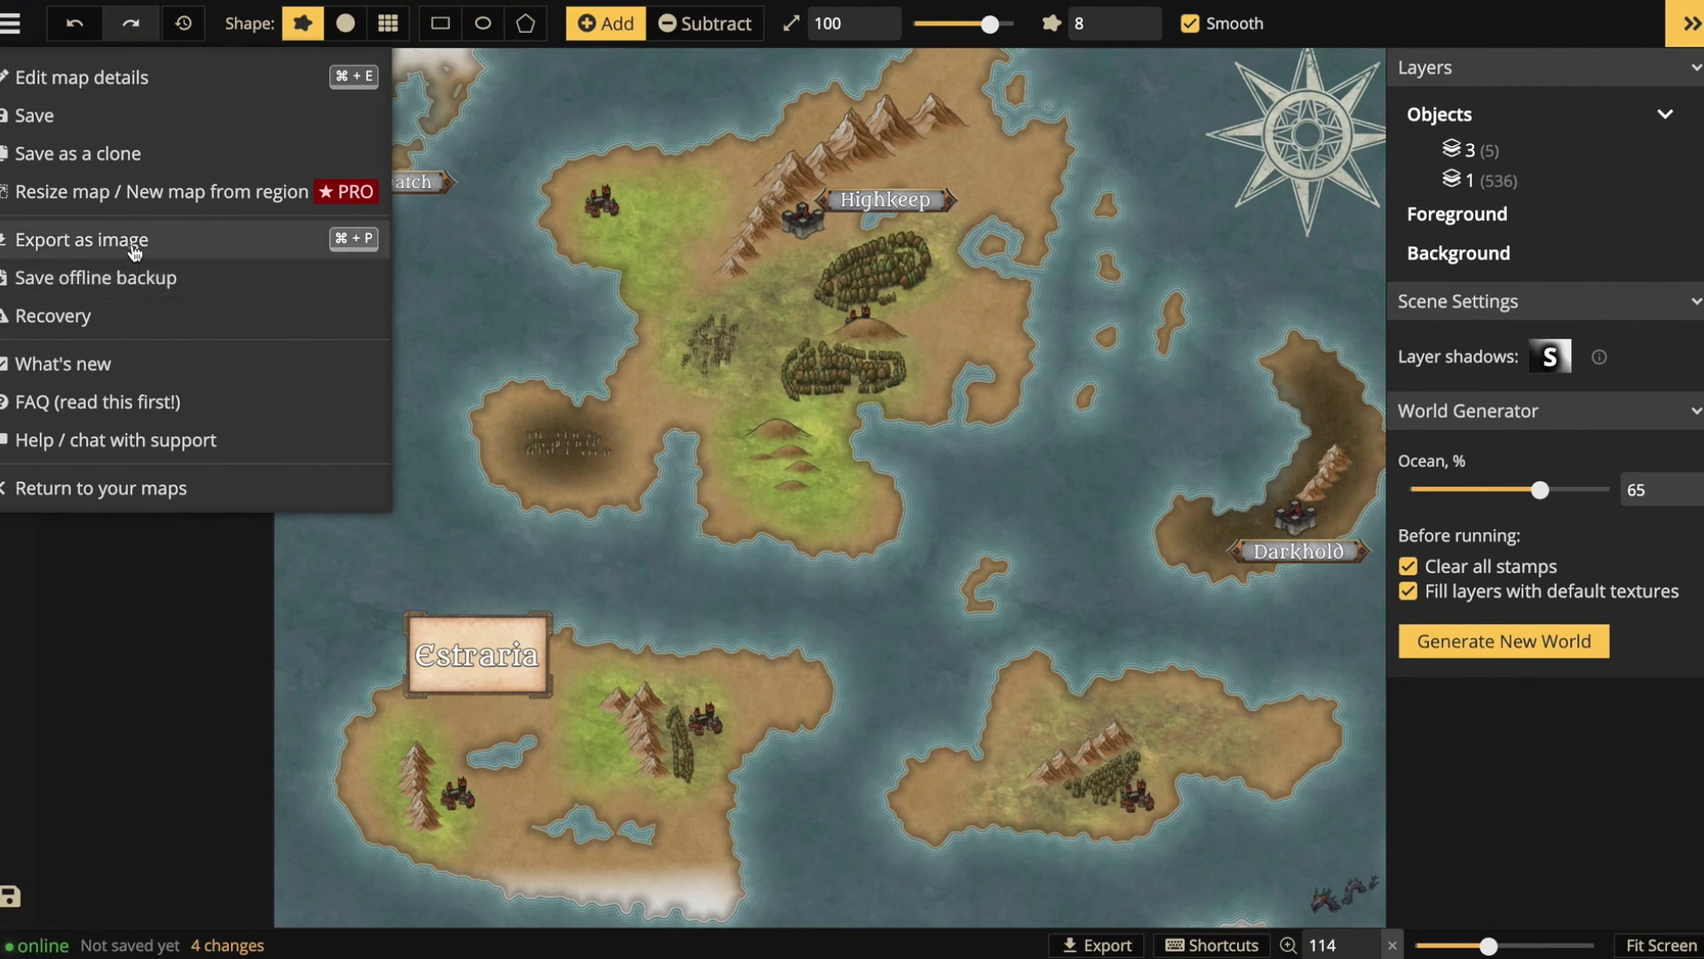
pyautogui.click(135, 250)
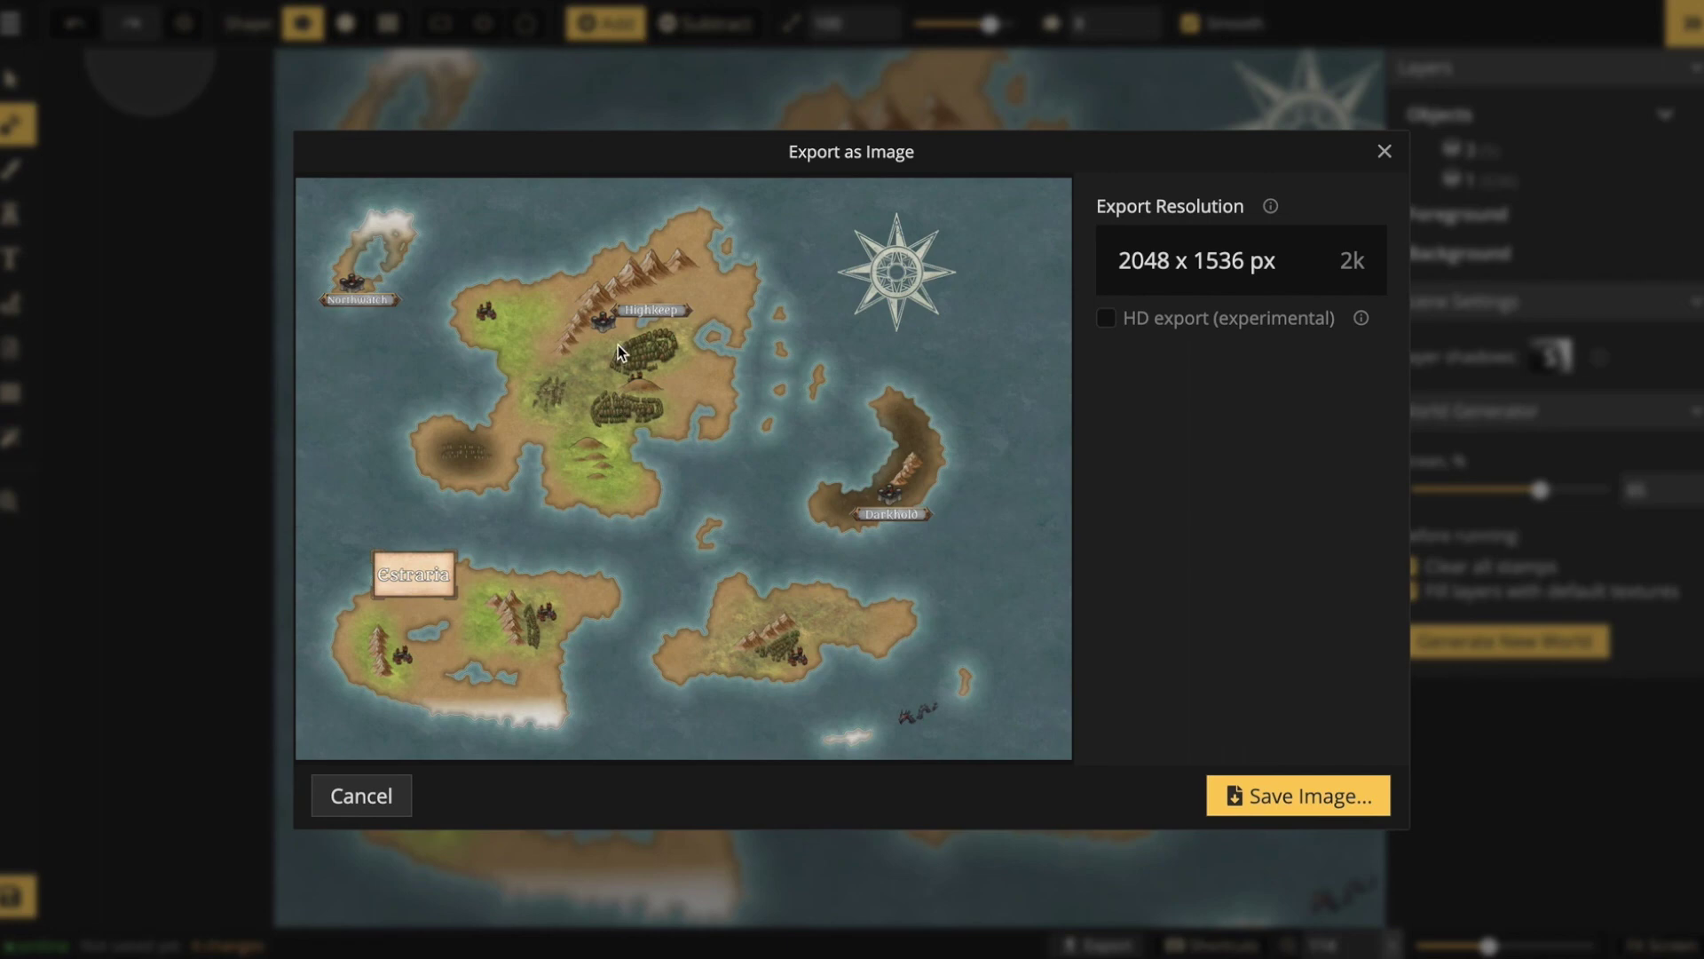
pyautogui.click(1305, 803)
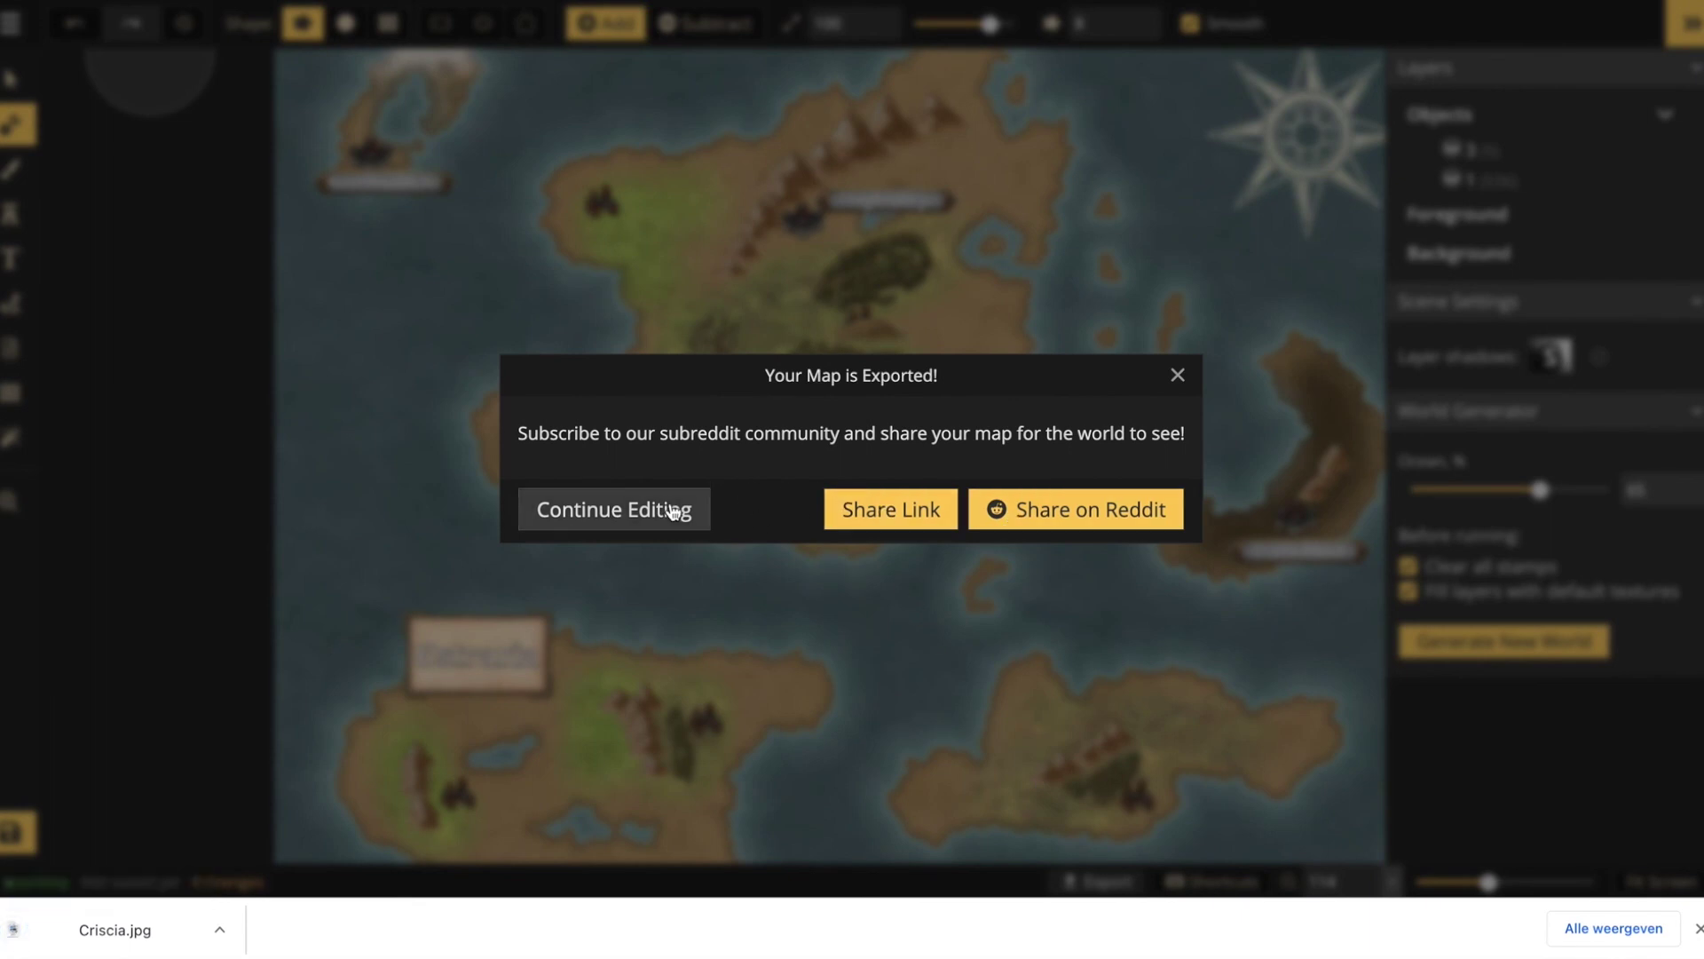
# - Continue editing, view the downloaded Criscia.jpg in Preview, then close it
pyautogui.click(647, 513)
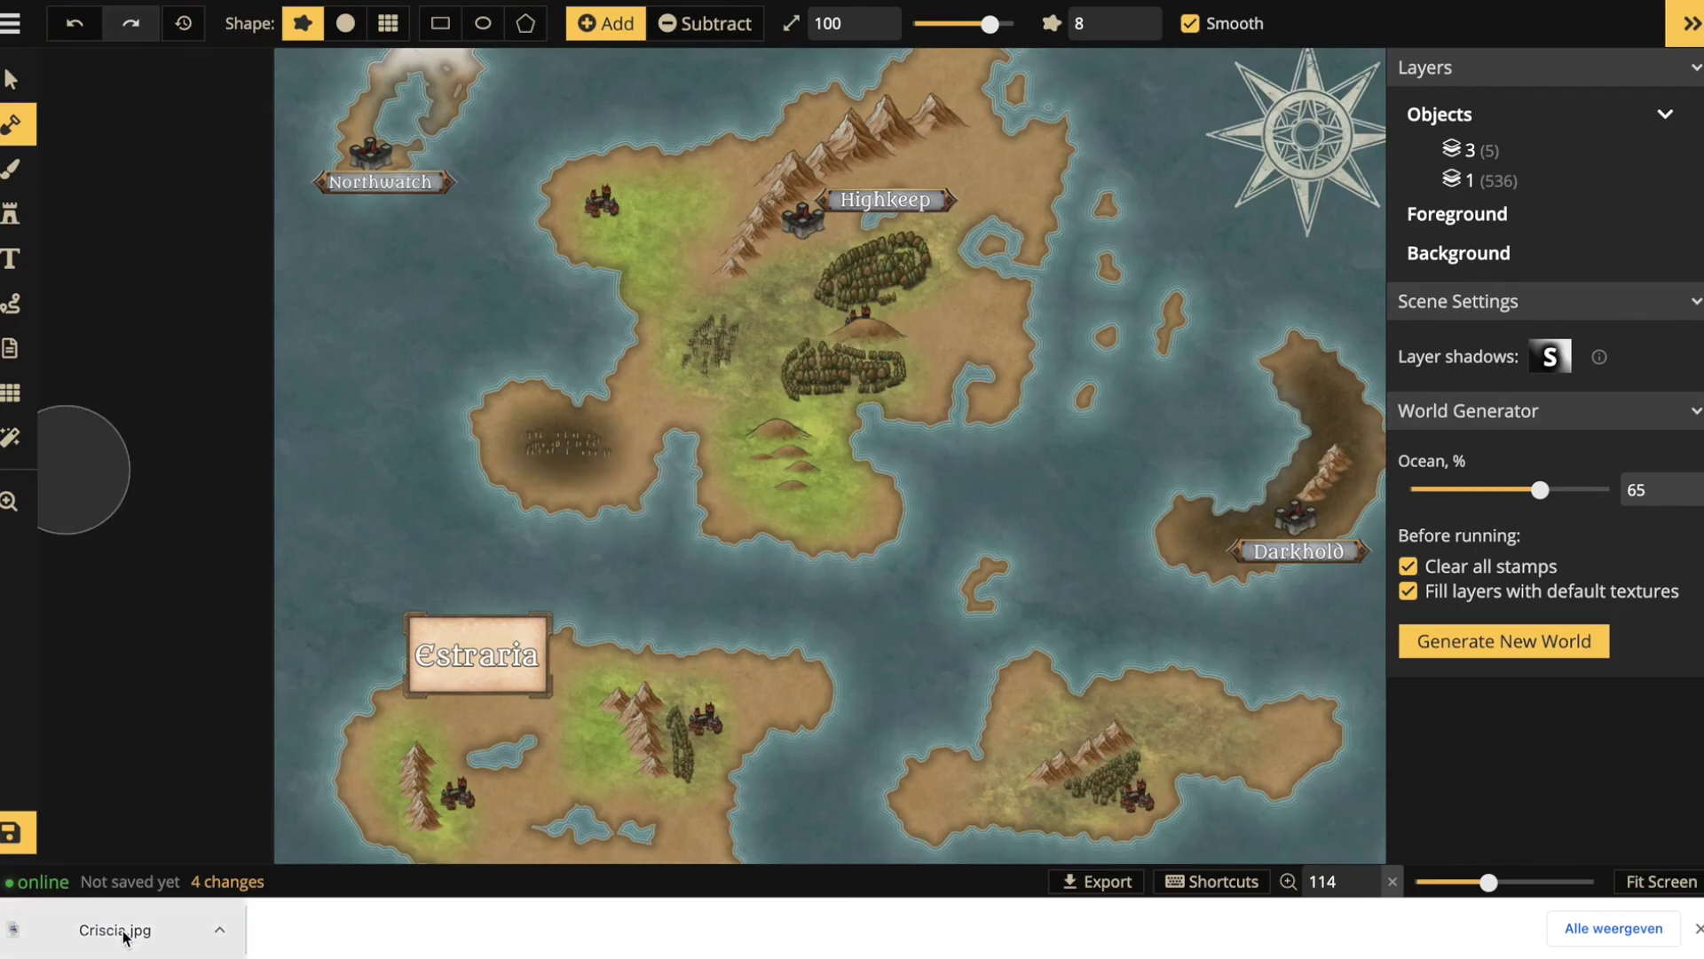
pyautogui.click(221, 931)
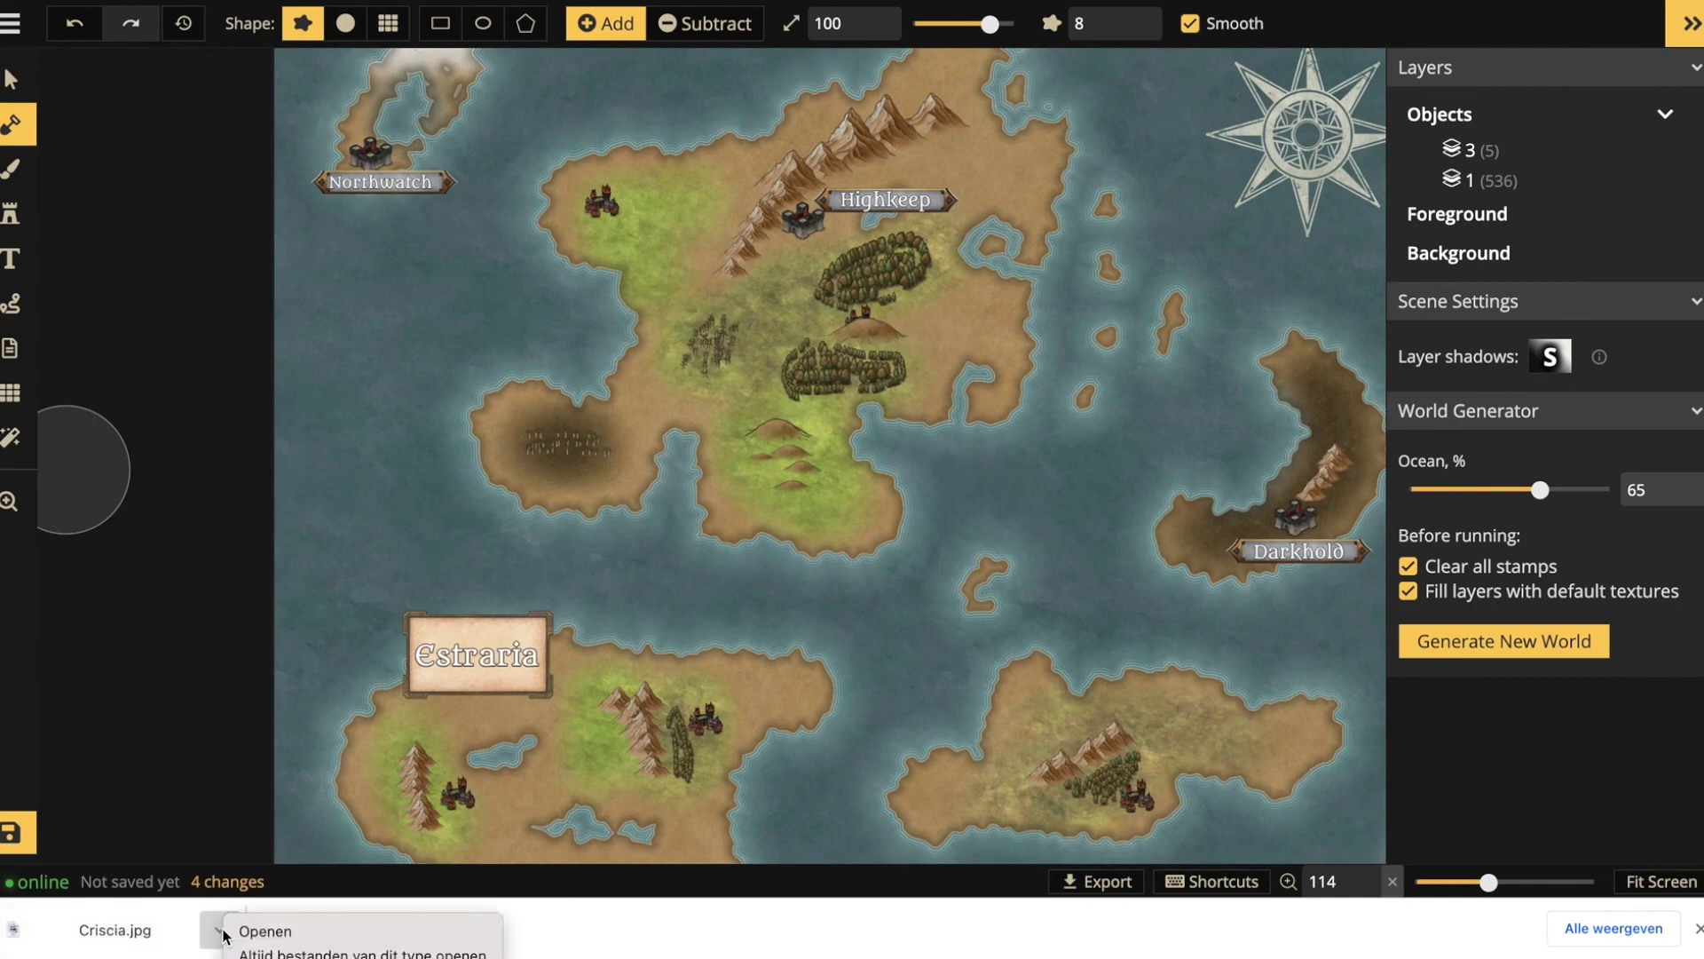
pyautogui.click(275, 937)
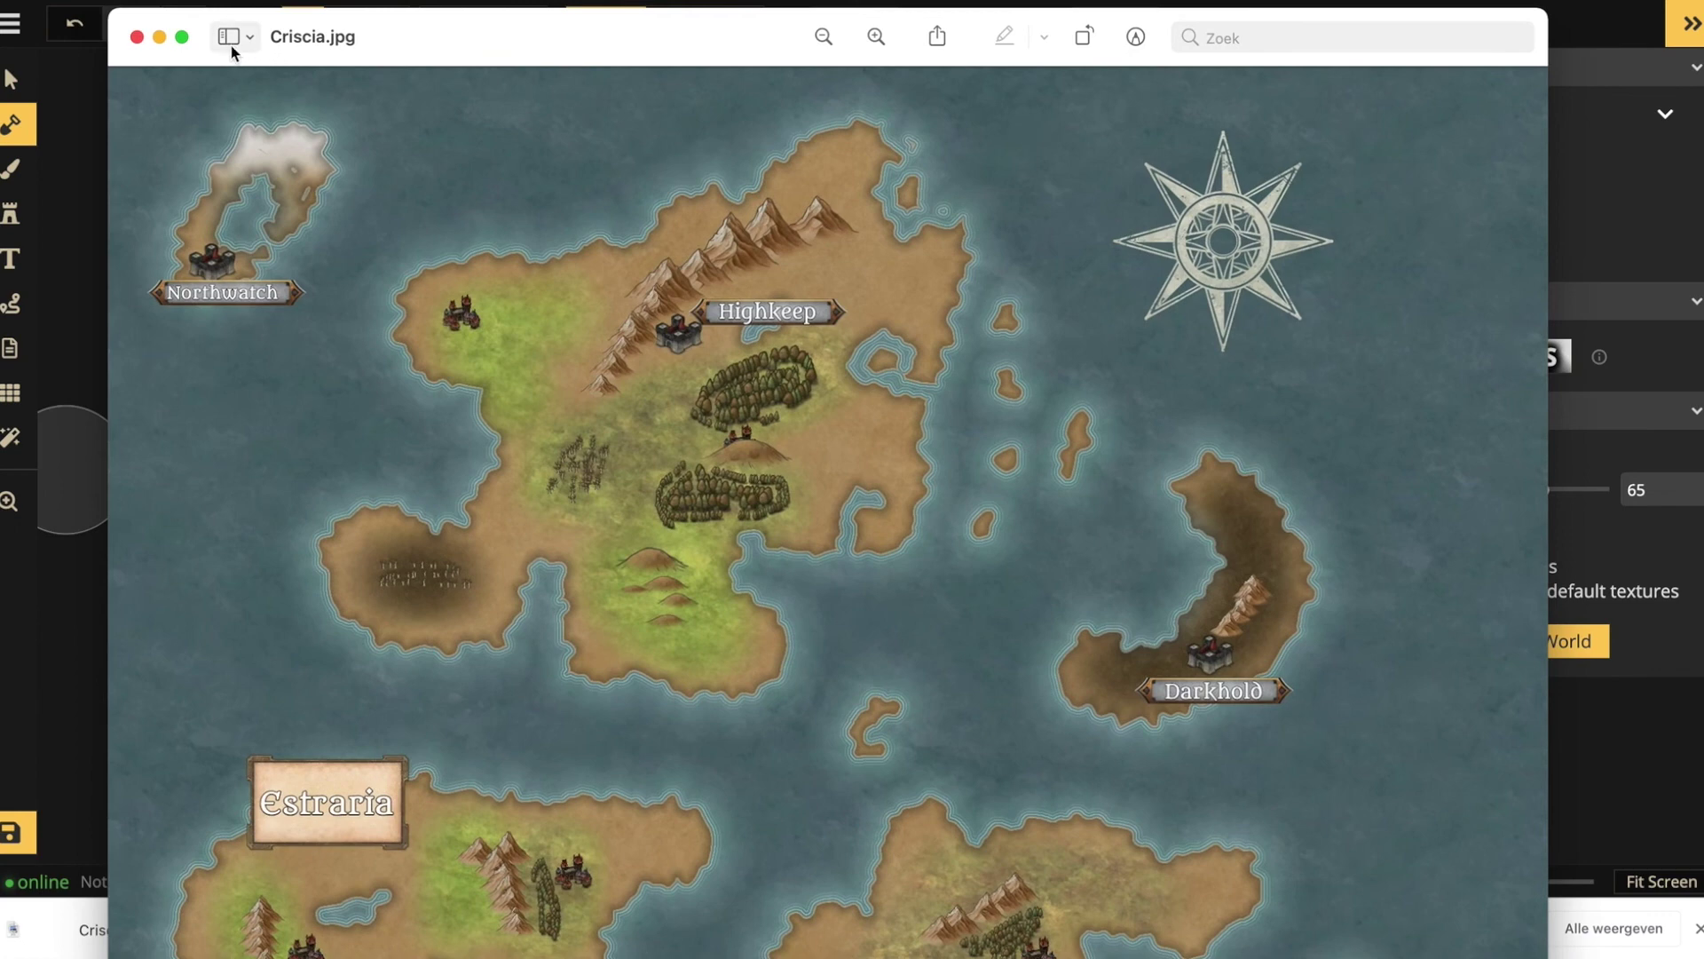
pyautogui.click(138, 39)
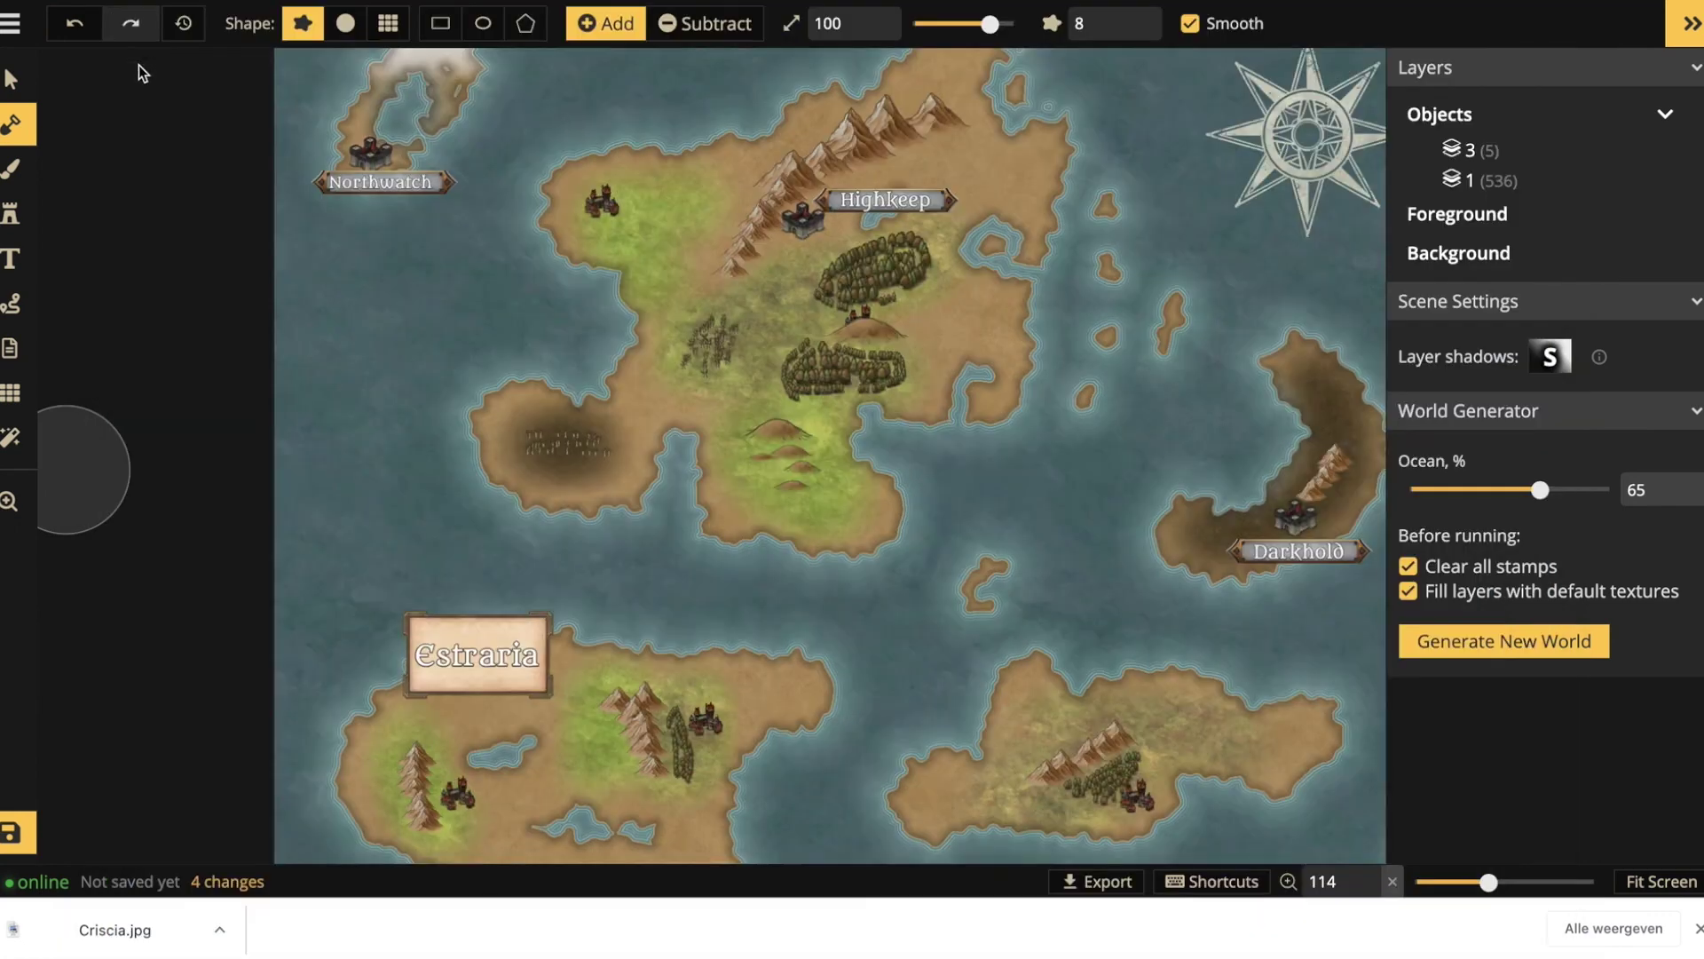